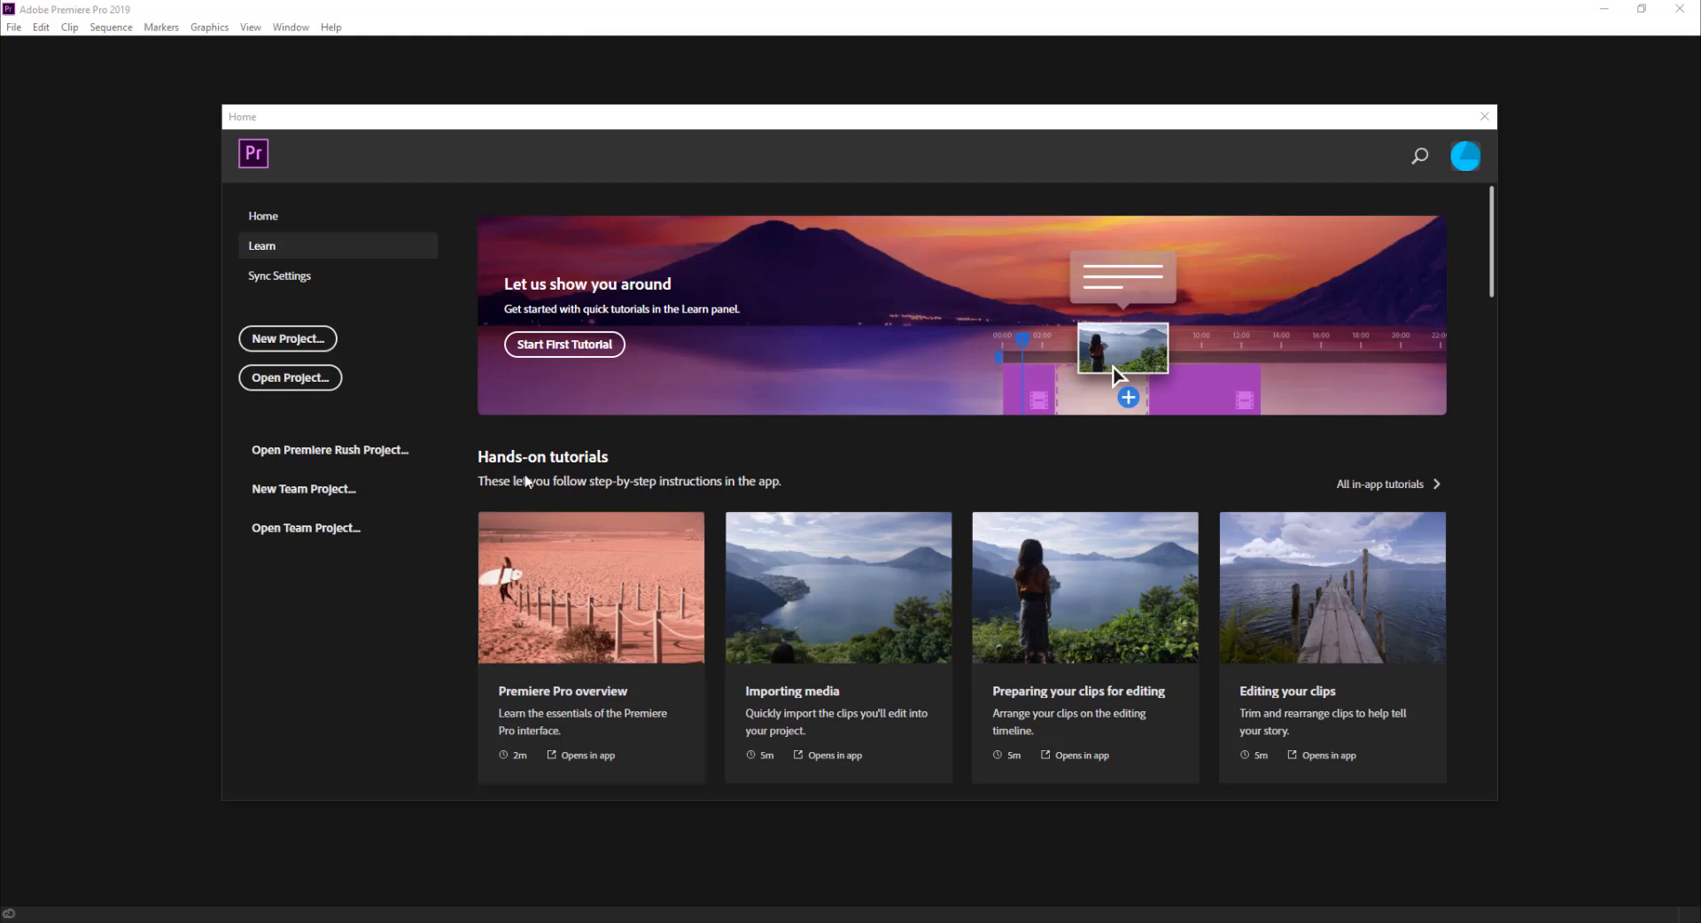
Step: Create a new project named previs with the default location and settings
left_click(289, 337)
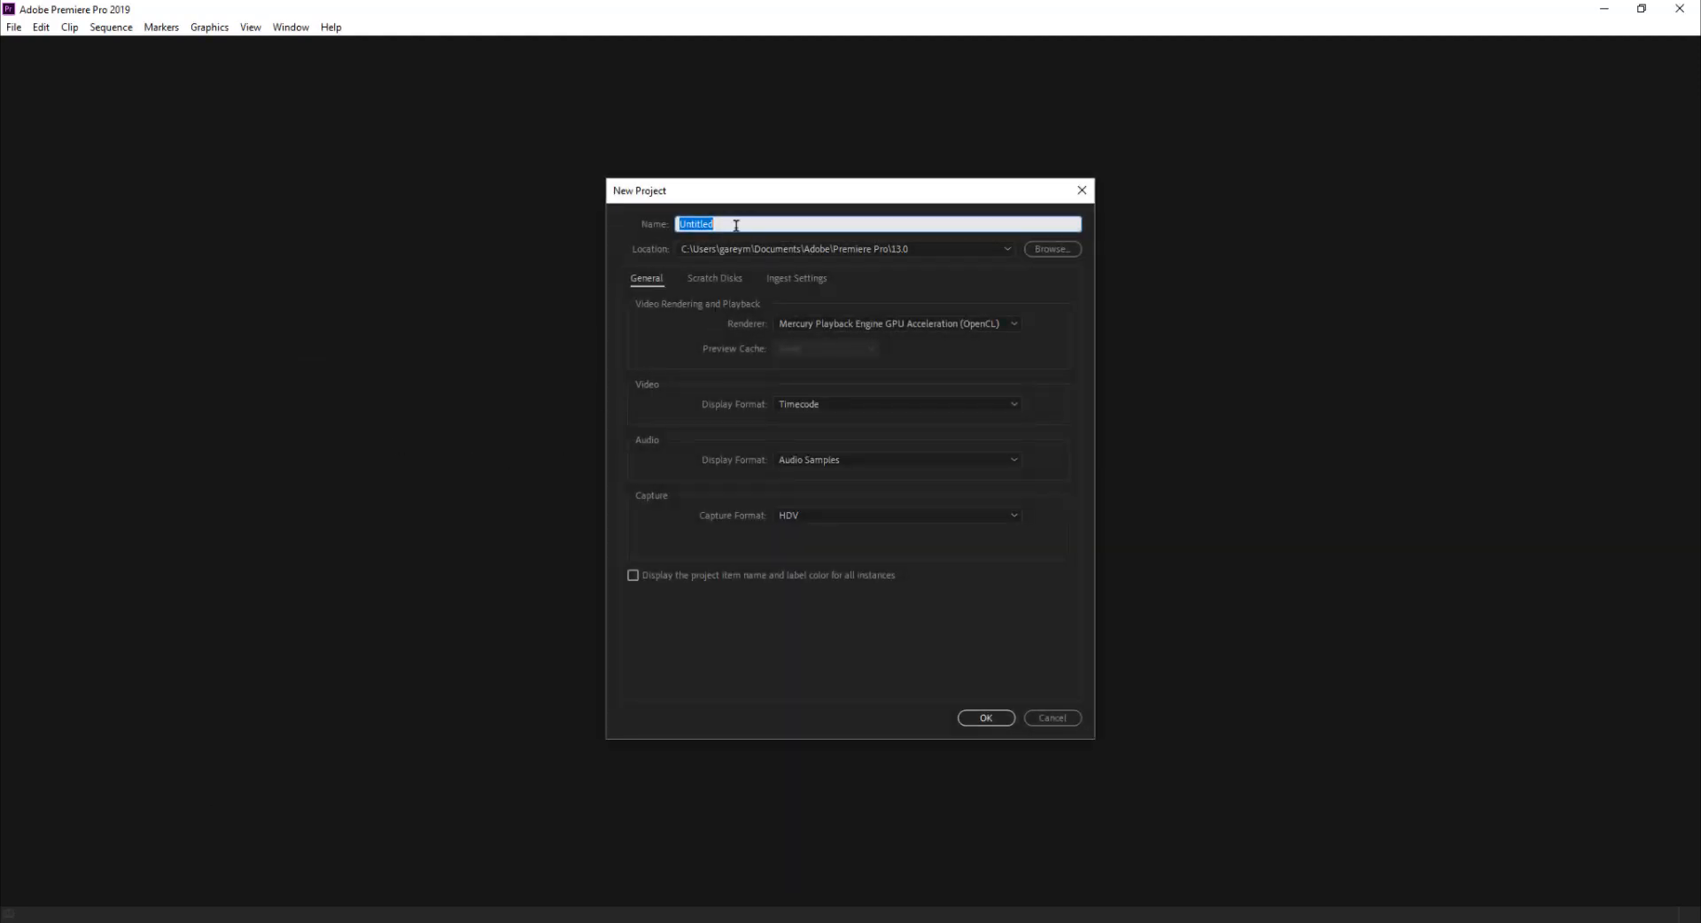
type("previs")
left_click(989, 720)
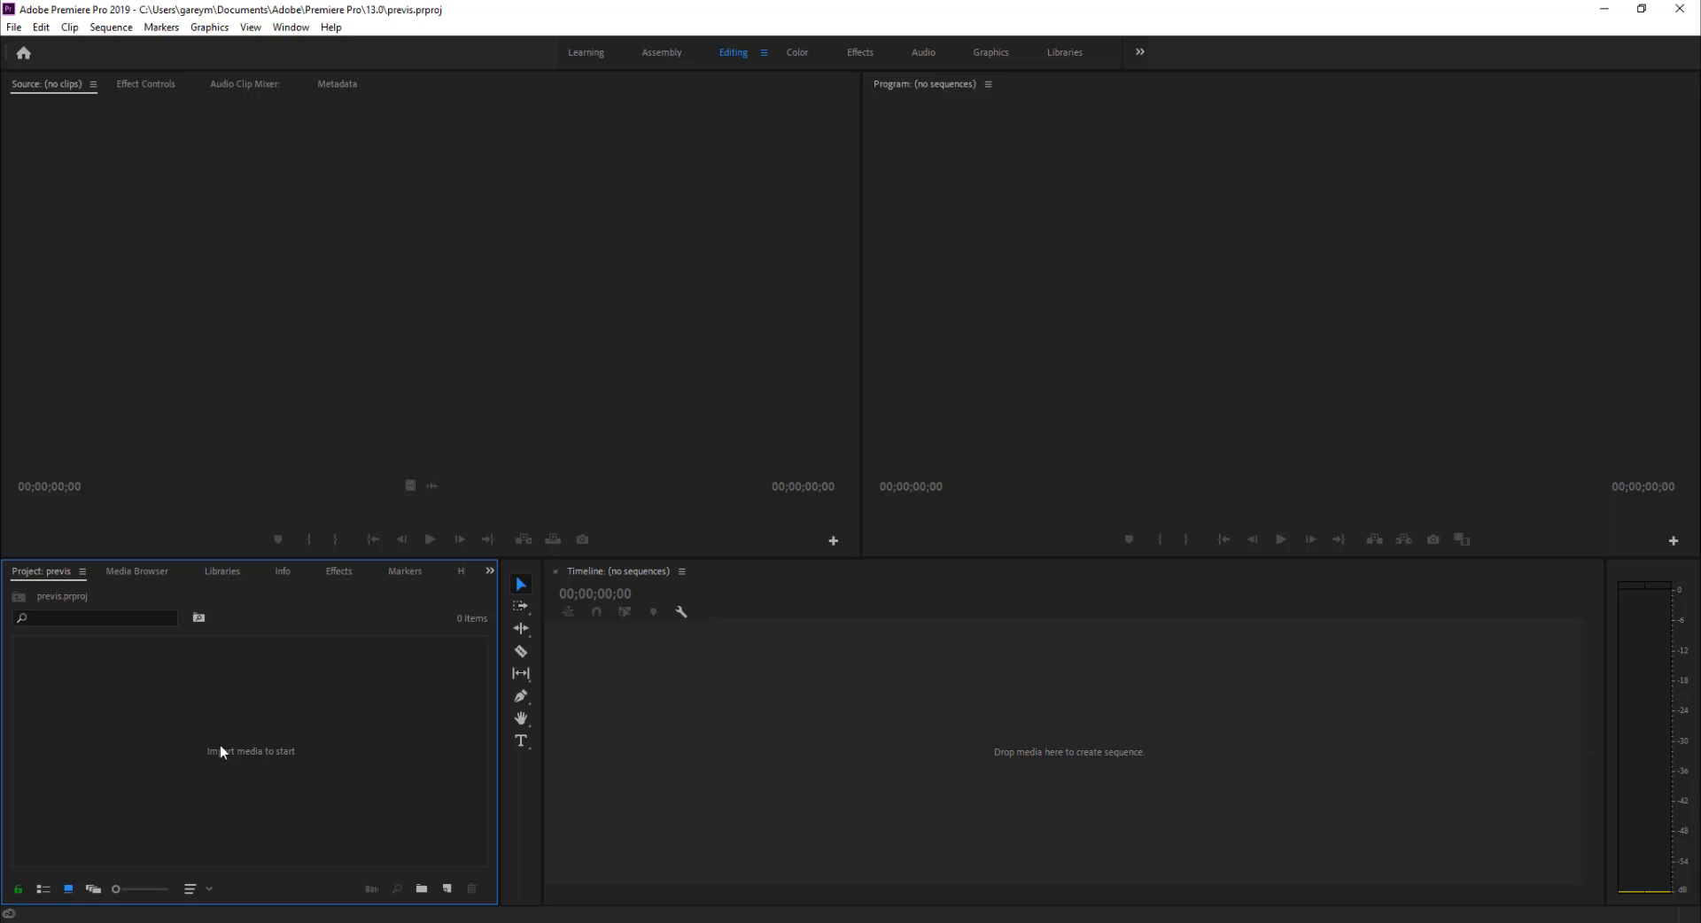
Step: Import Previs_shot001.mov through Previs_shot004.mov from the High_Noon_3 movies folder in My Drive on Google Drive File Stream
right_click(263, 729)
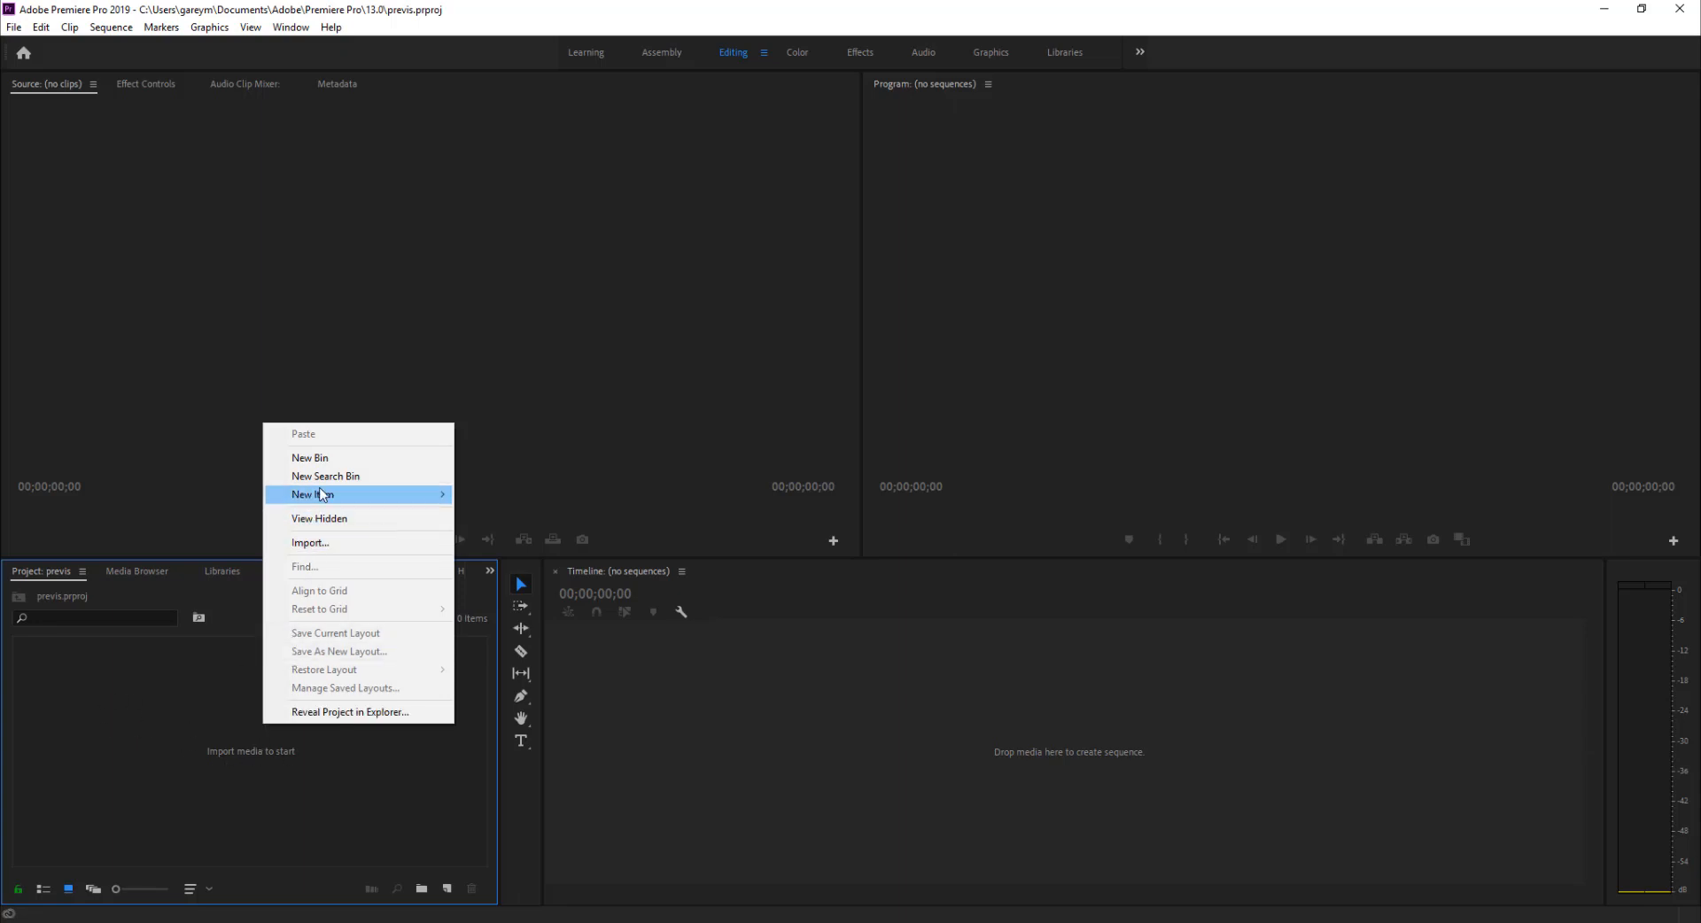
left_click(326, 542)
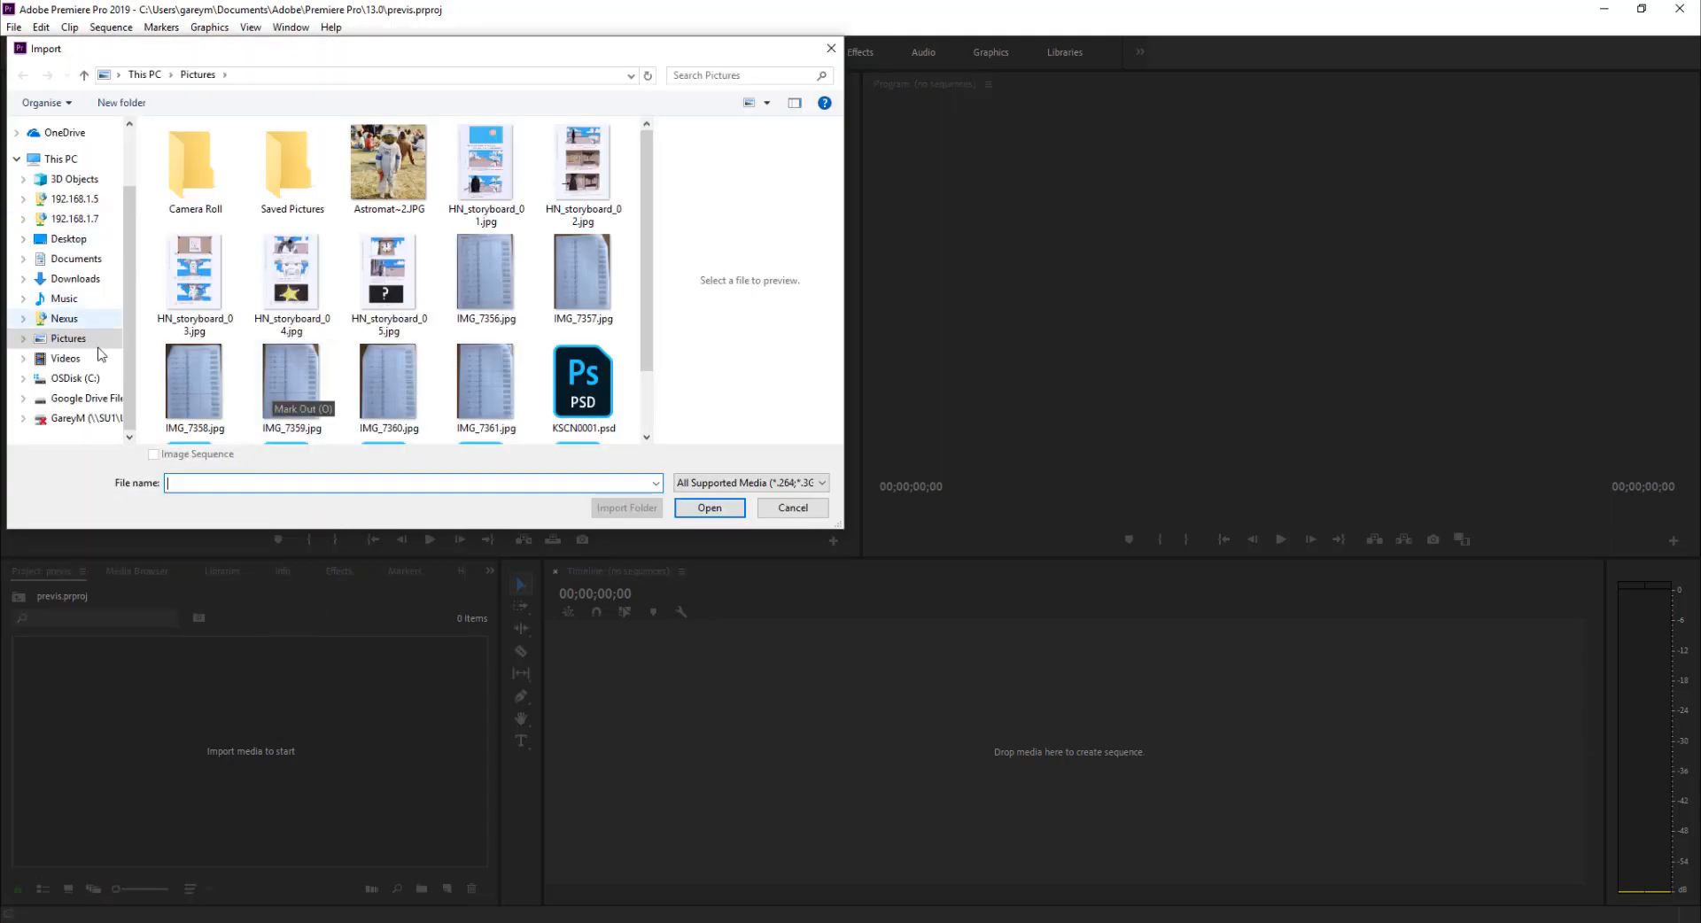
left_click(92, 402)
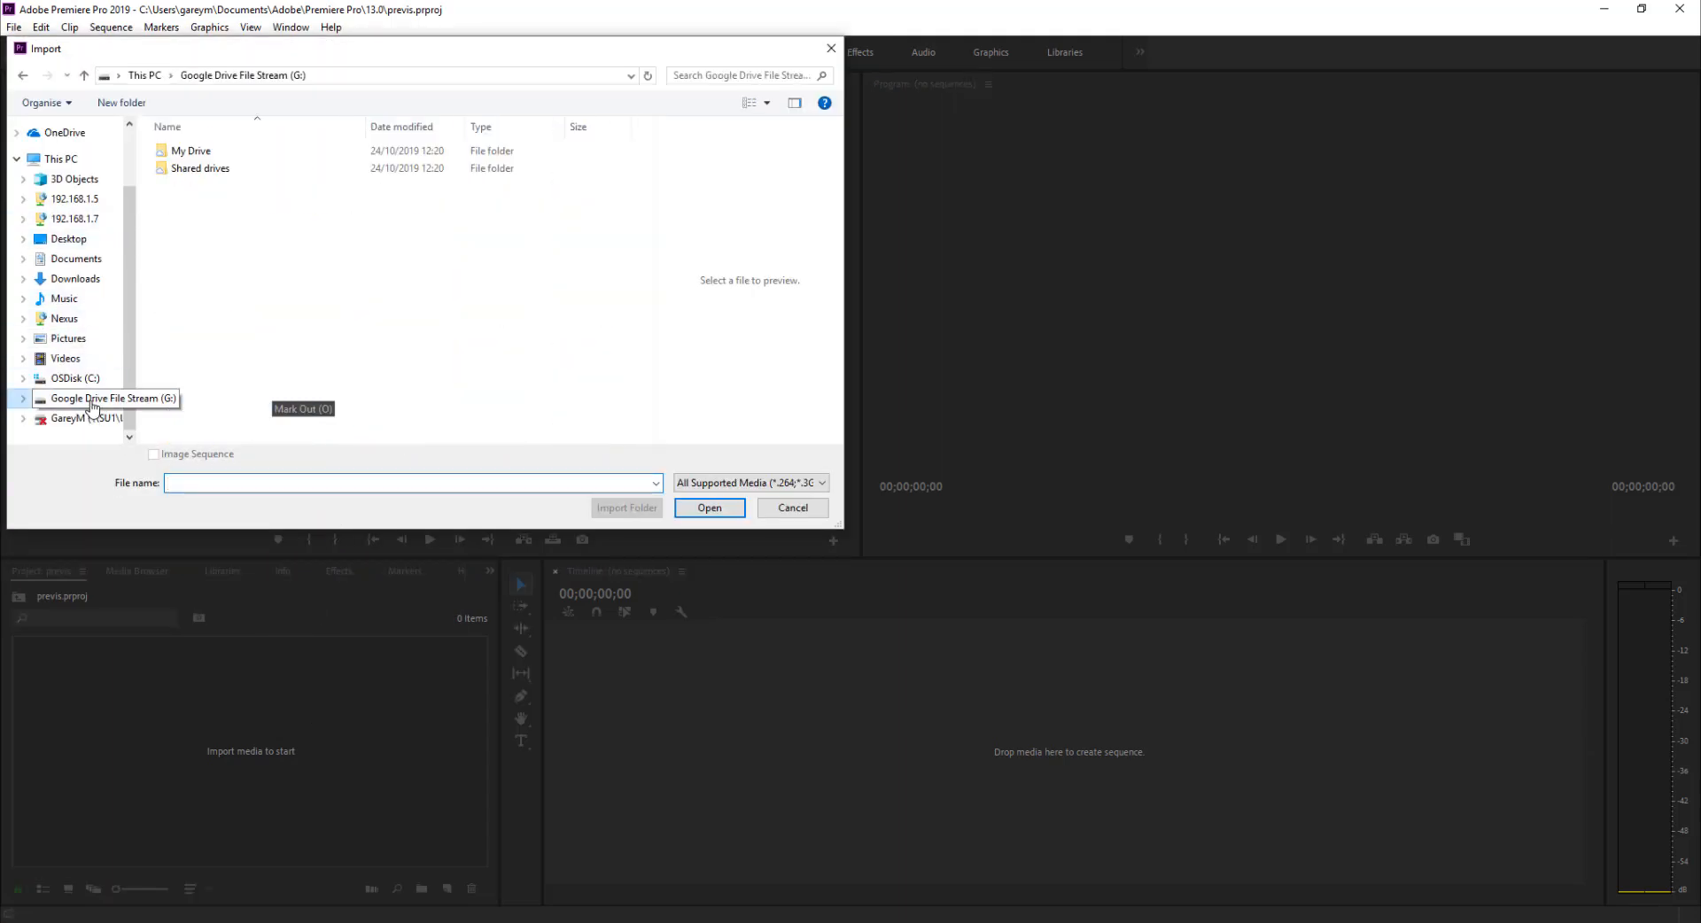
double_click(186, 150)
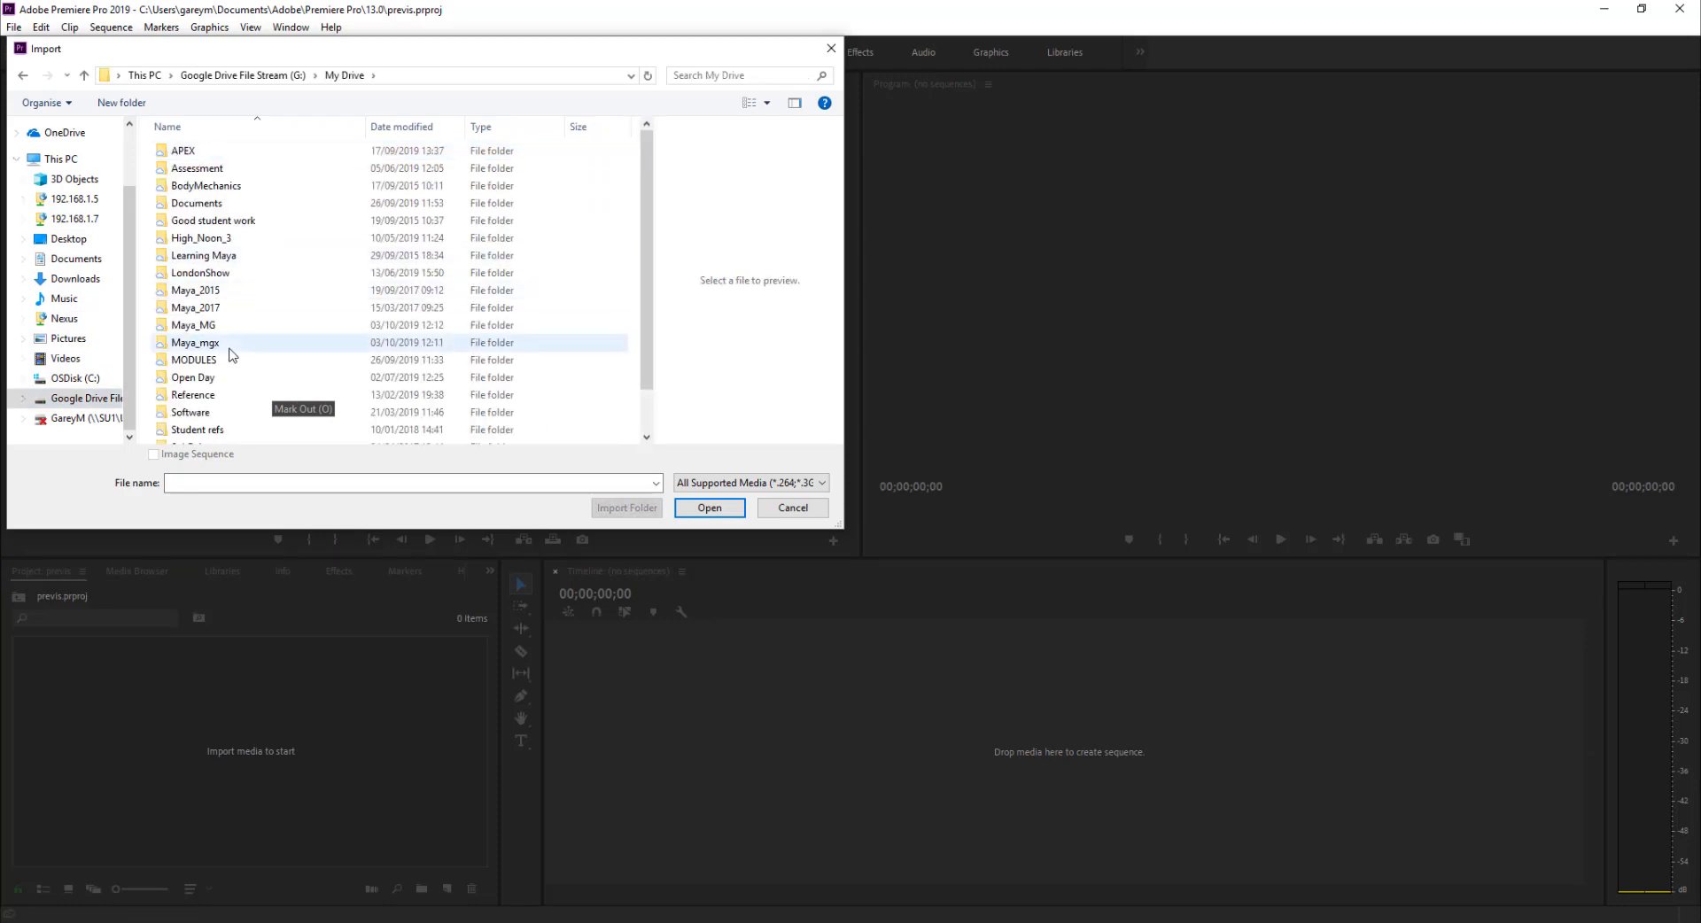
double_click(226, 239)
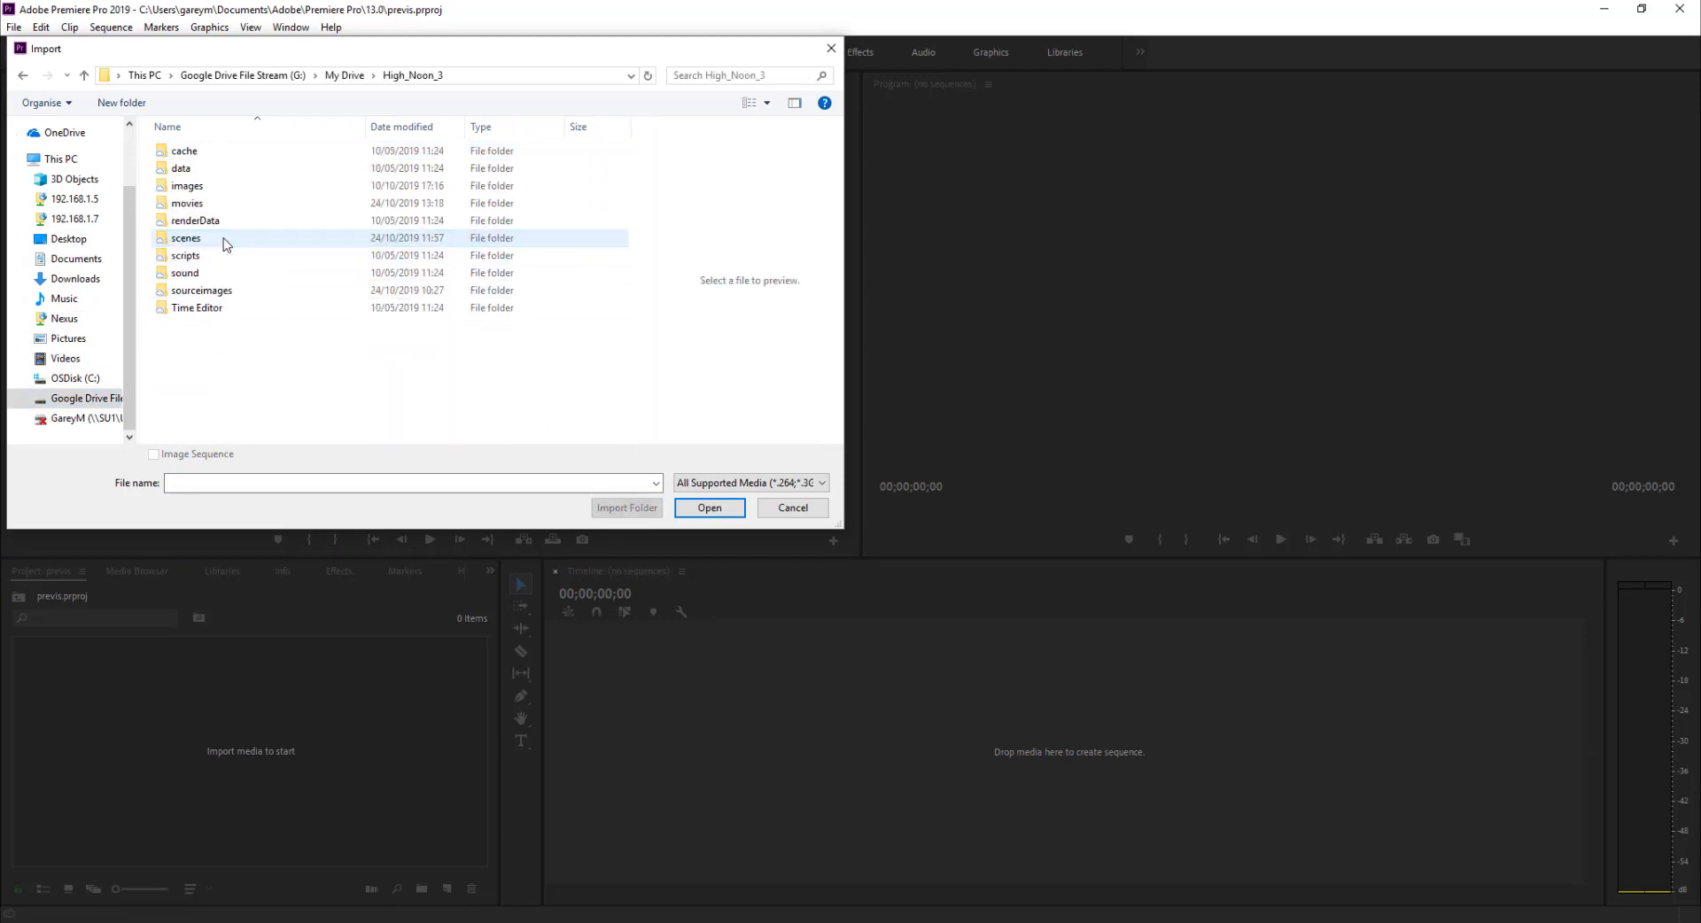
double_click(198, 208)
left_click(191, 144)
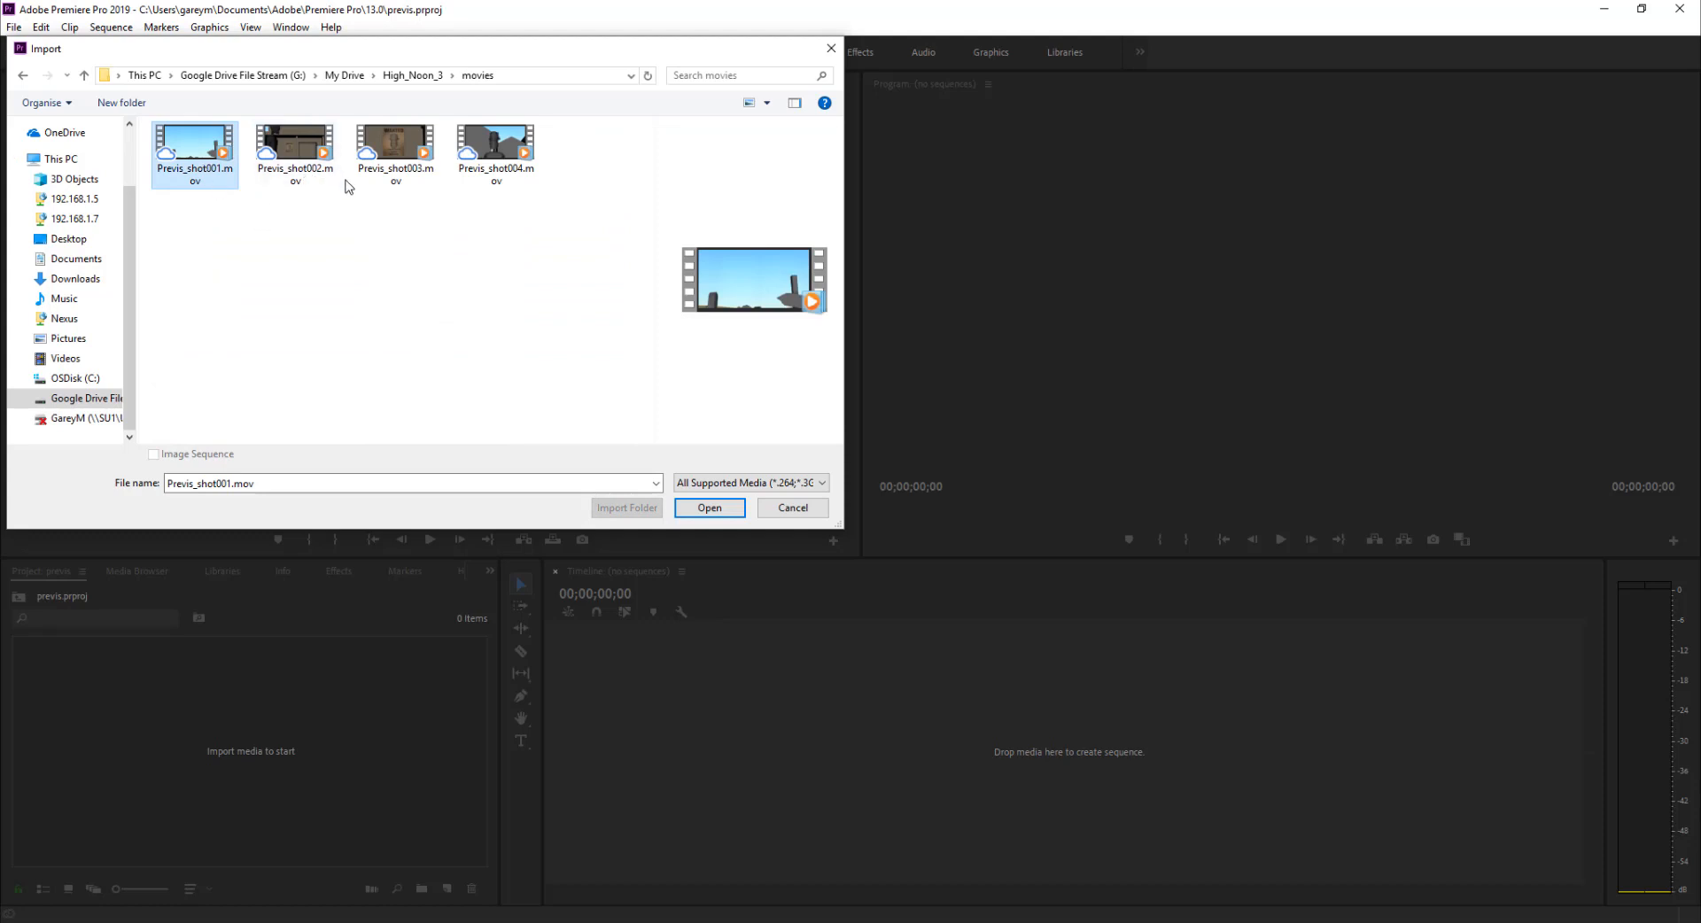
left_click(516, 148, "shift")
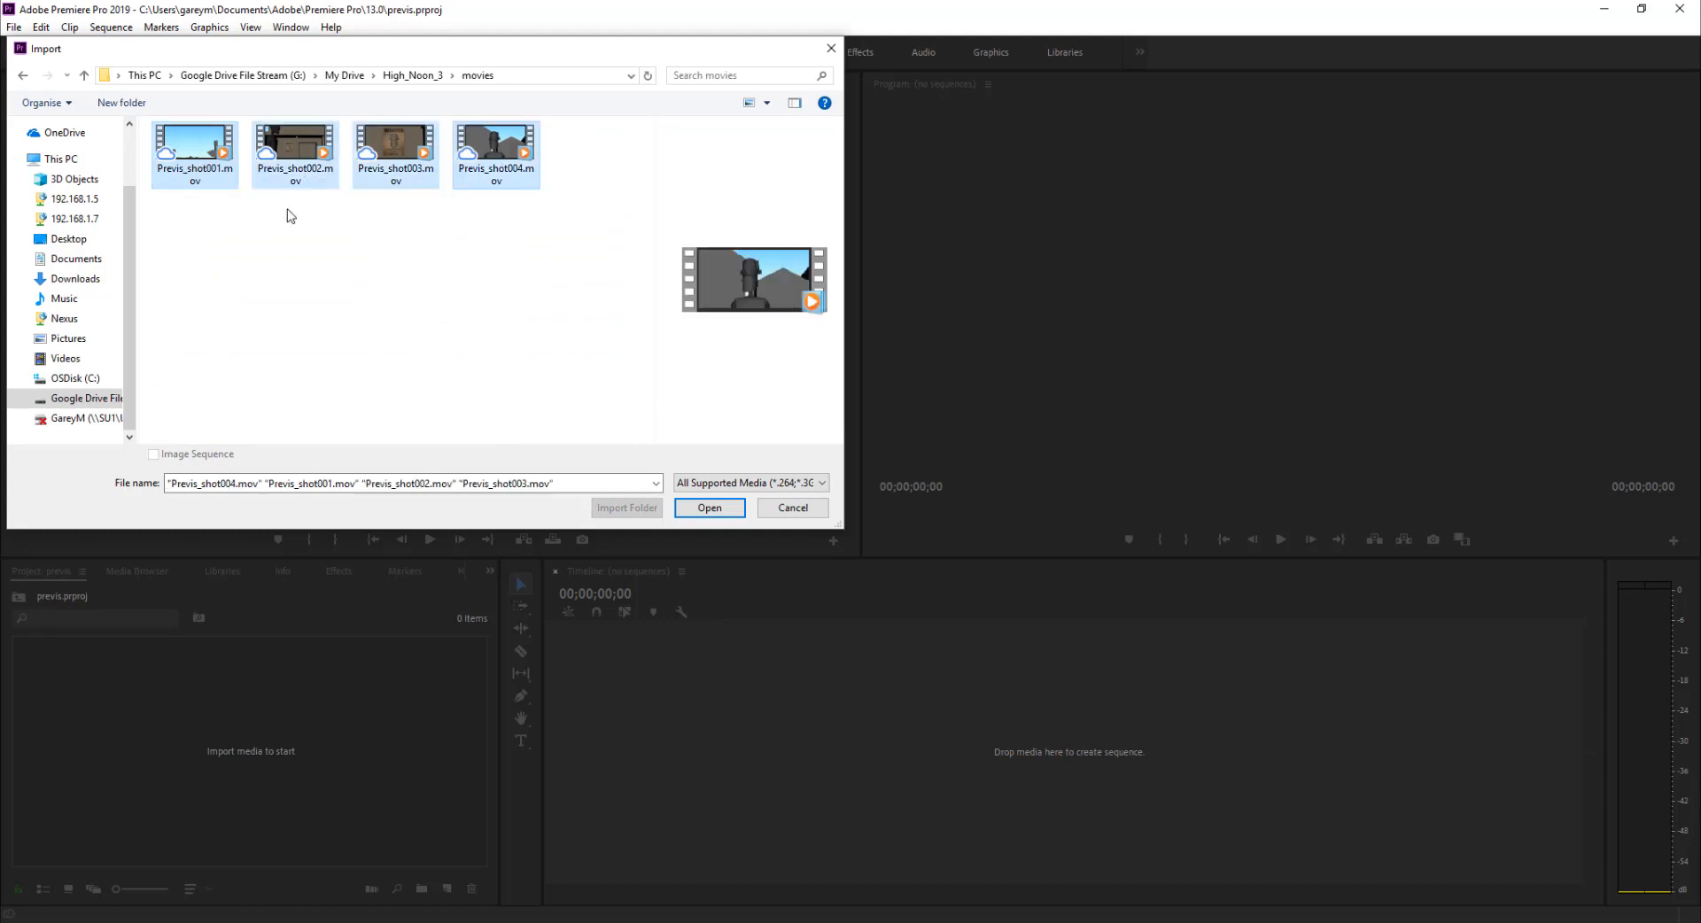
left_click(729, 509)
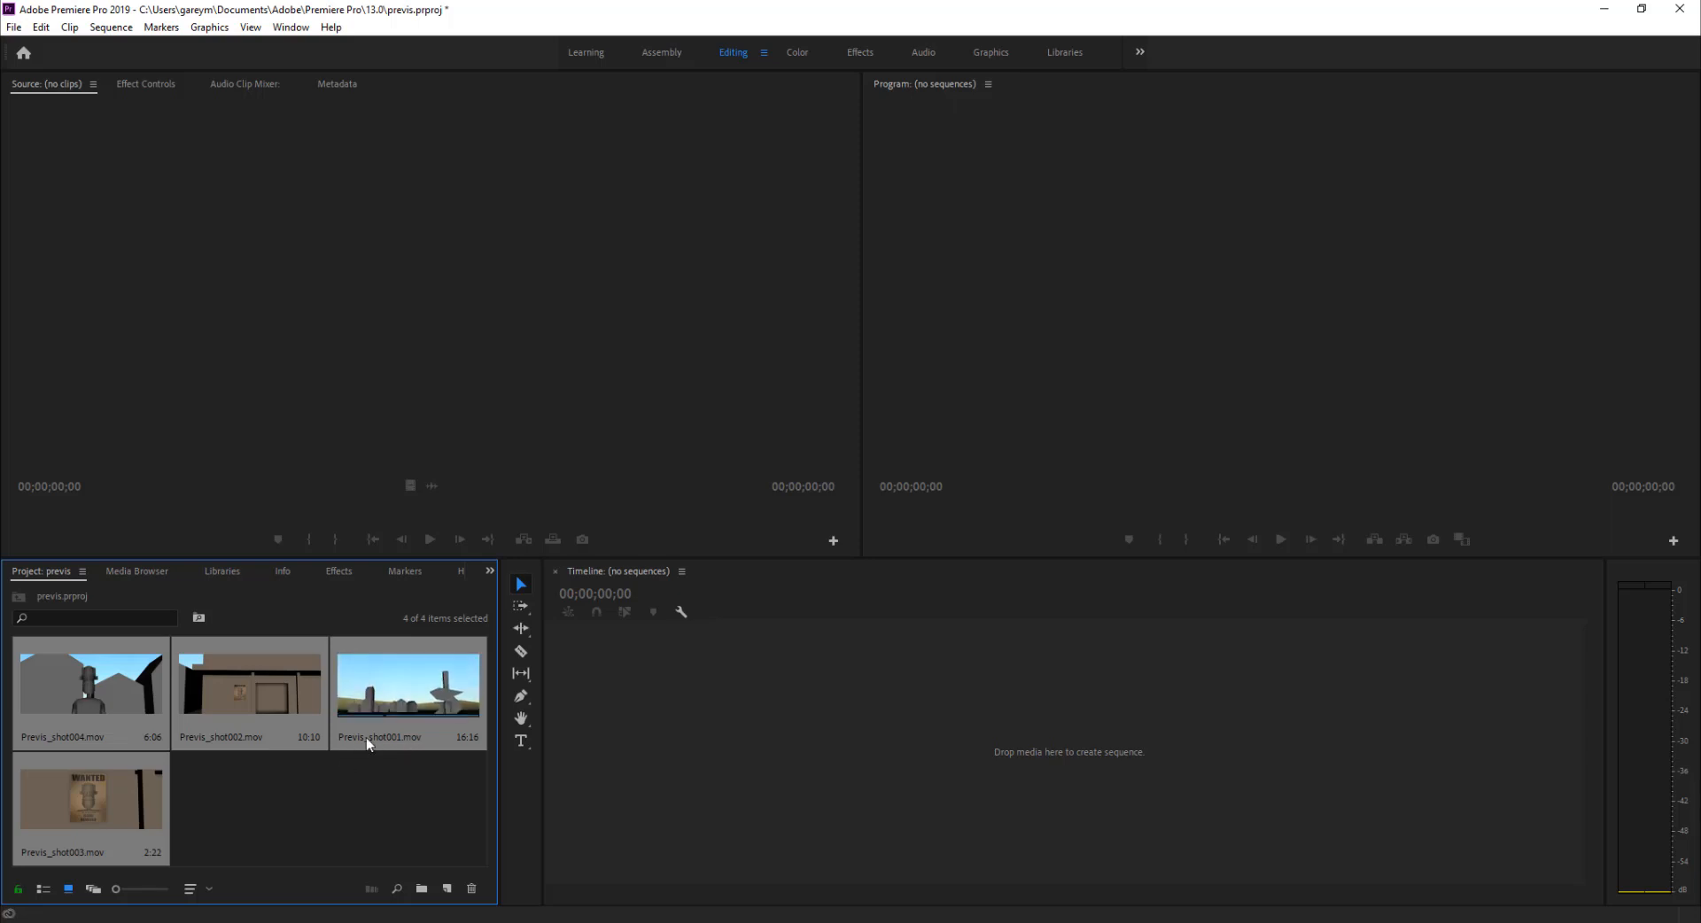
Step: Preview Previs_shot001.mov from its start in the source monitor and mark an out point at about 12 seconds
double_click(405, 685)
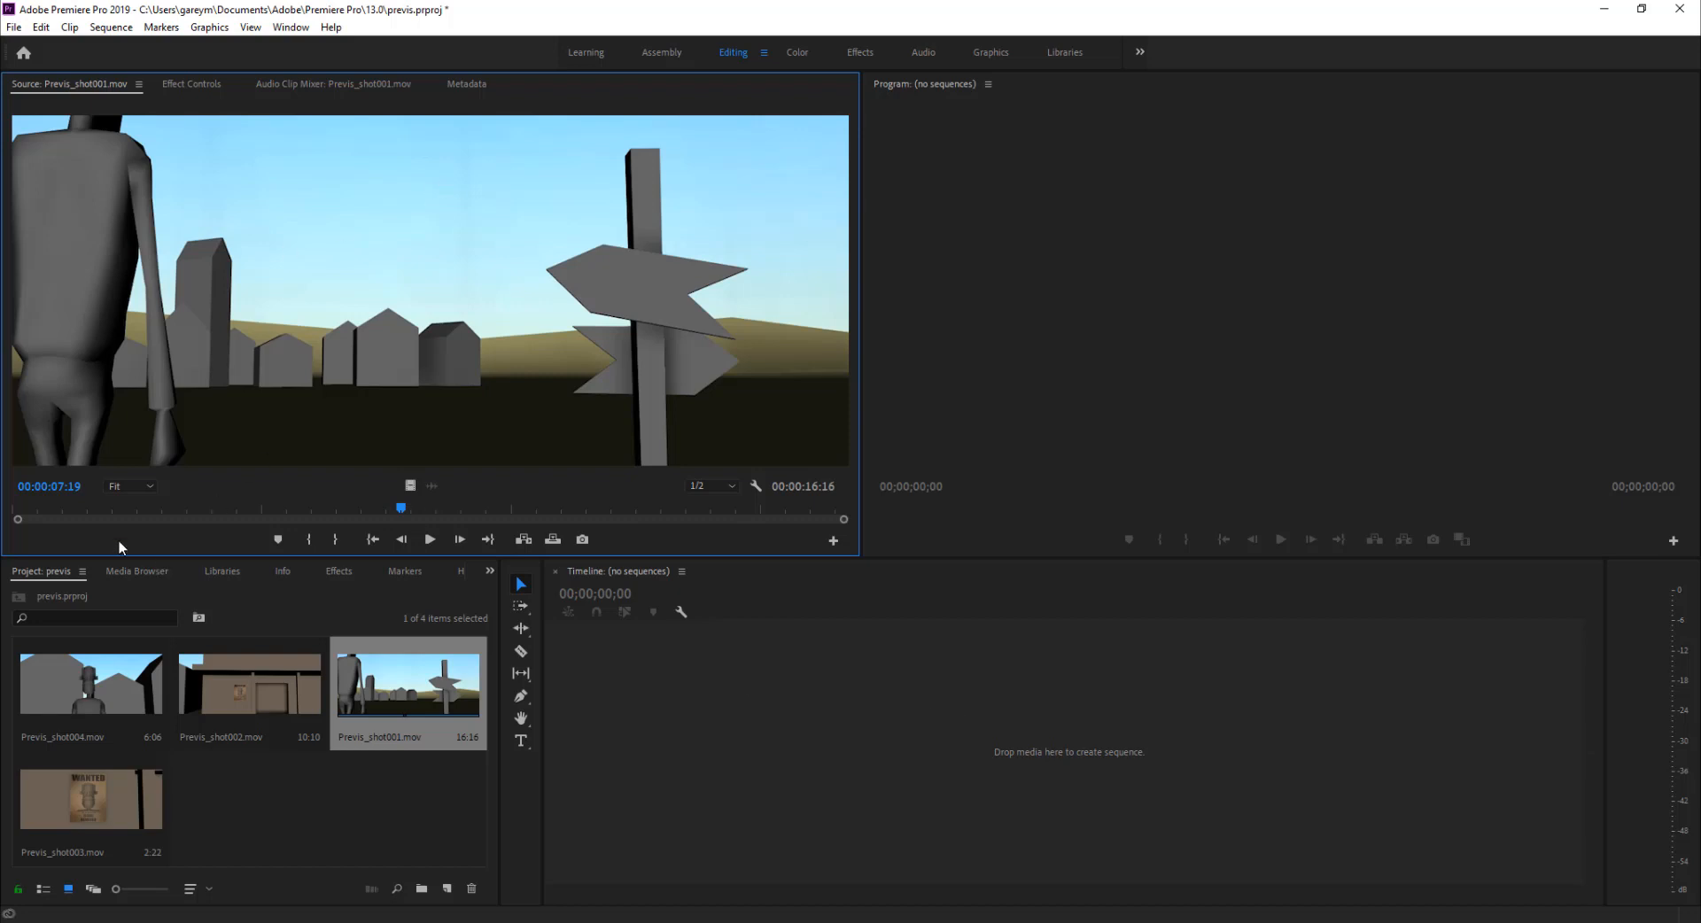
left_click_drag(401, 512, 5, 519)
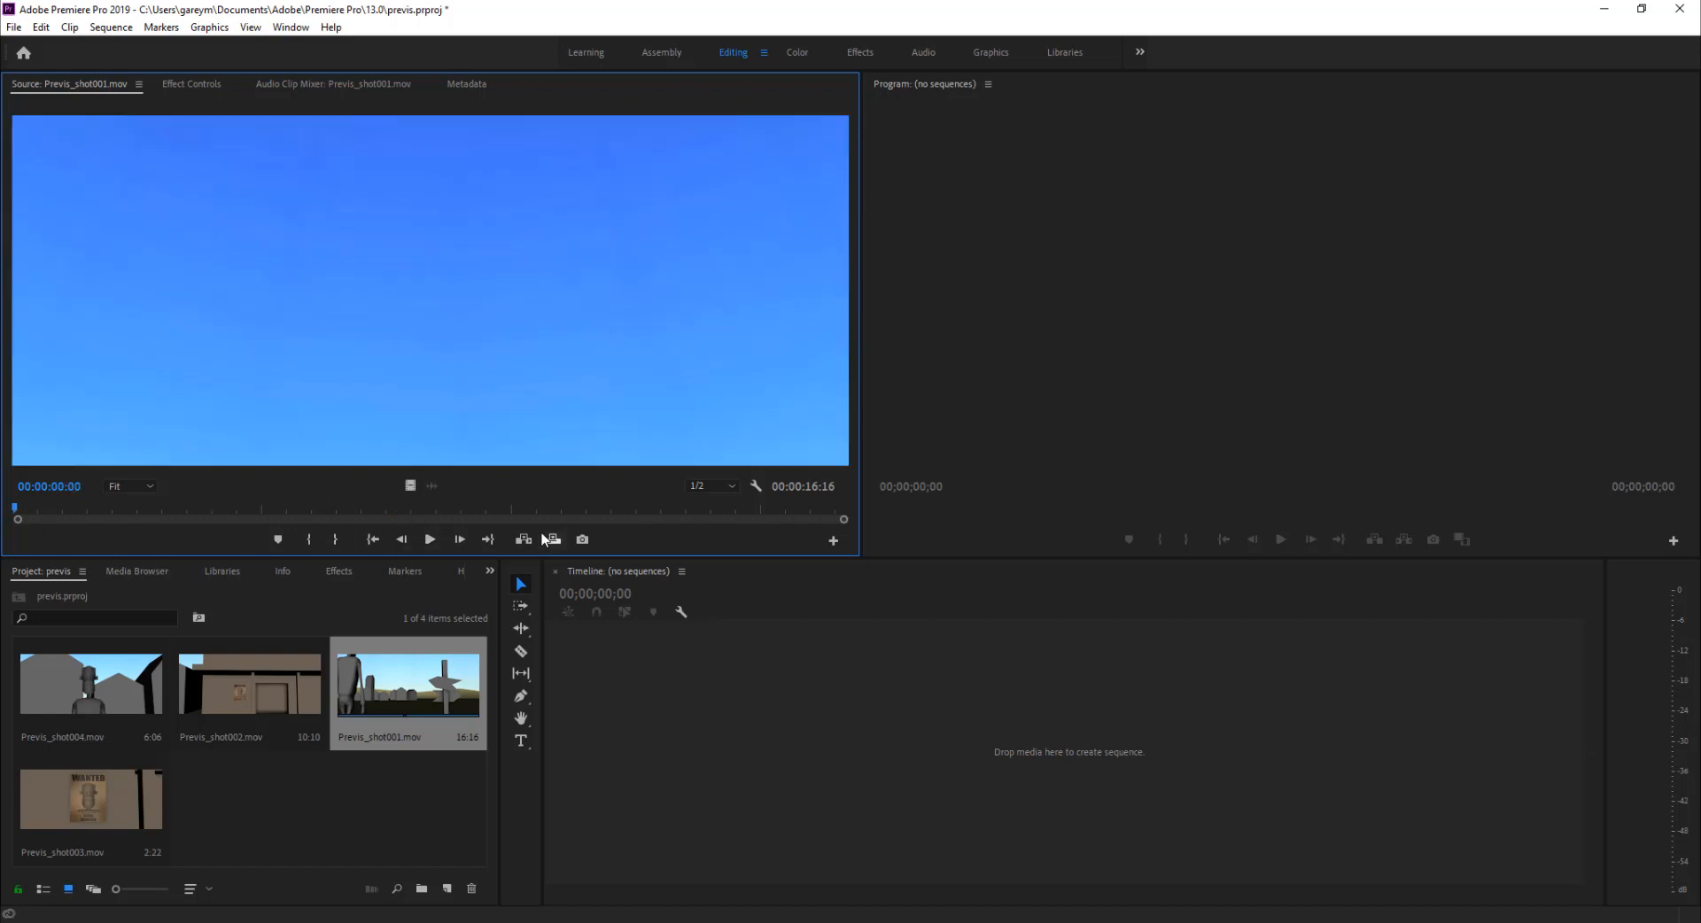
left_click(431, 539)
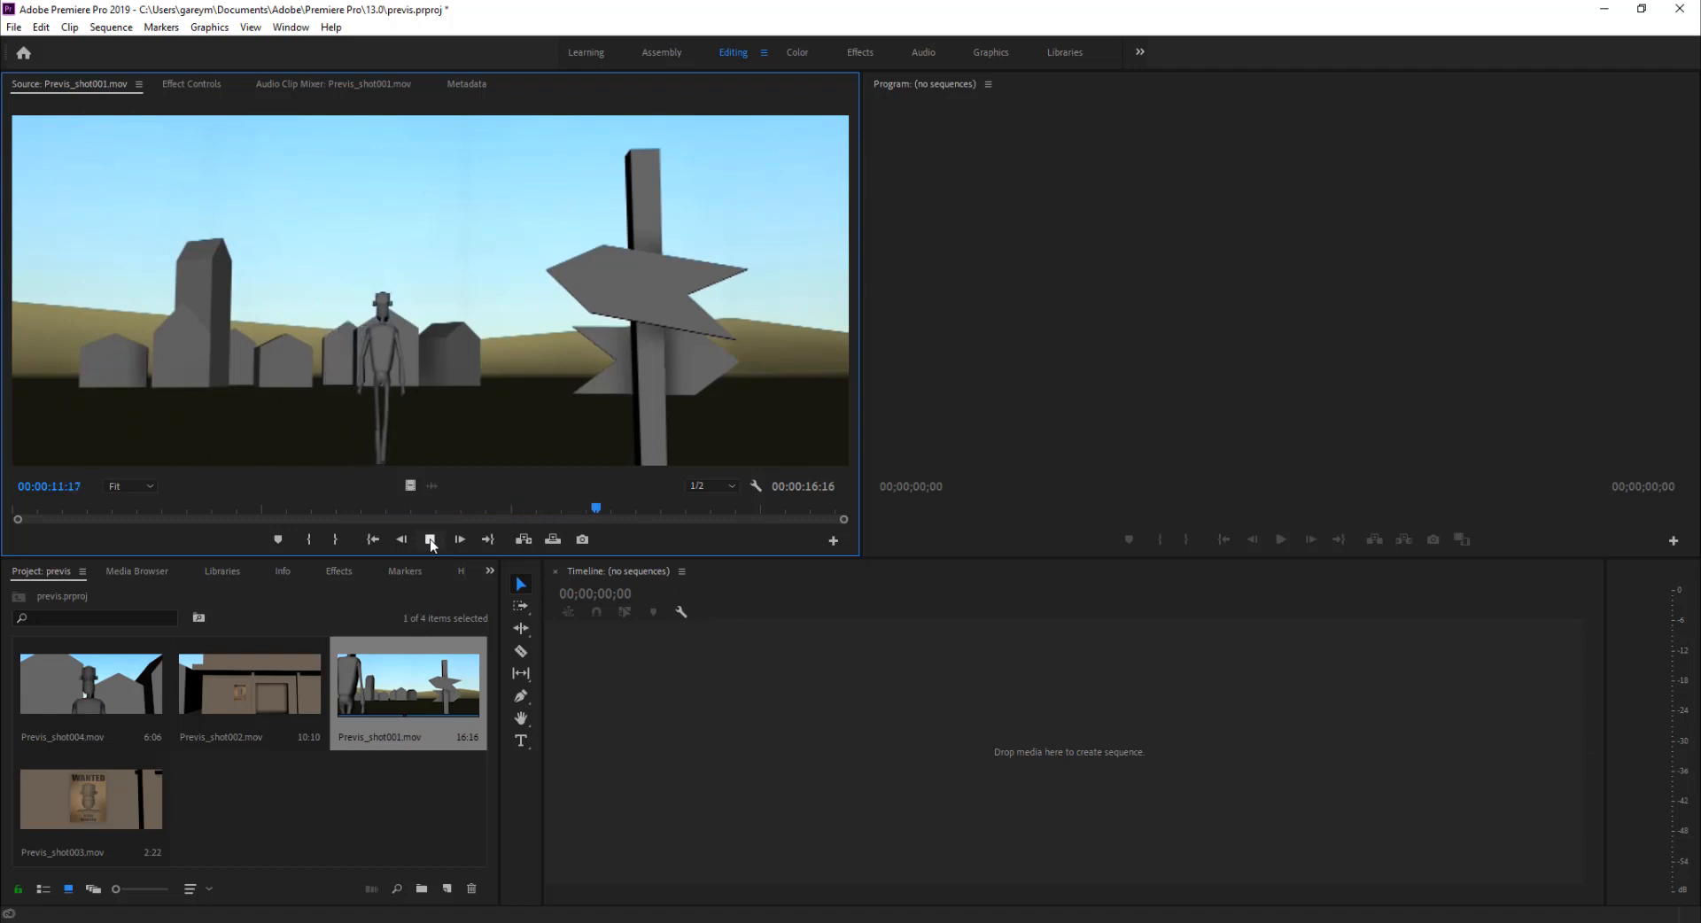
key("o")
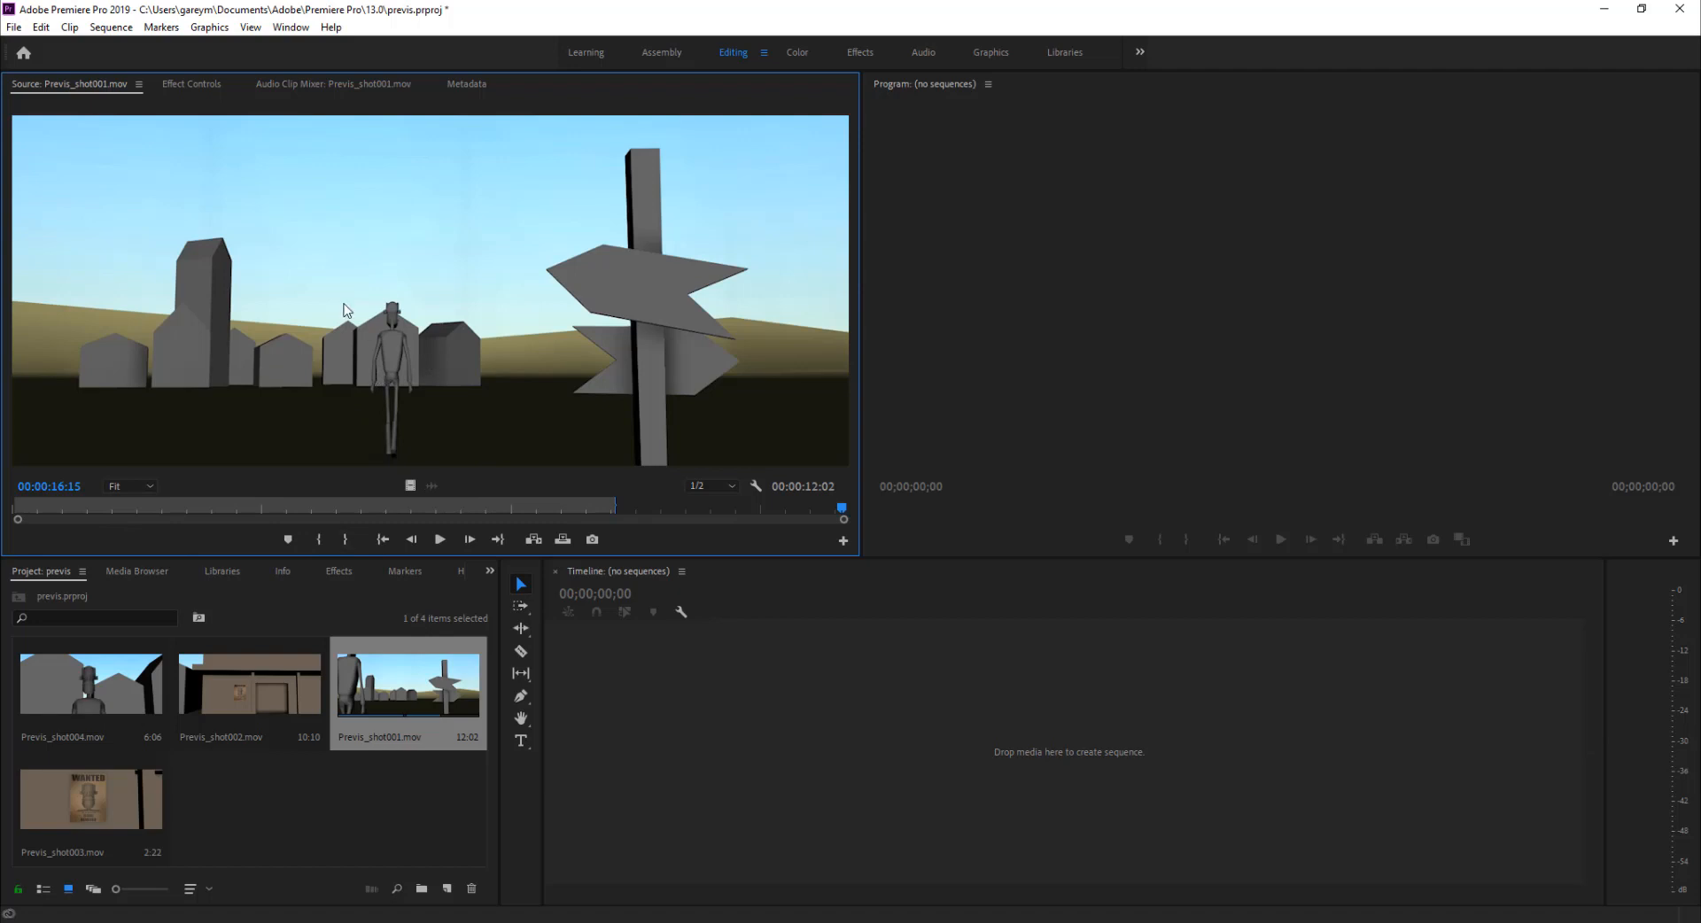
Step: Create a sequence from the marked part of Previs_shot001.mov and place Previs_shot002.mov directly after it on V1
left_click_drag(326, 286, 867, 760)
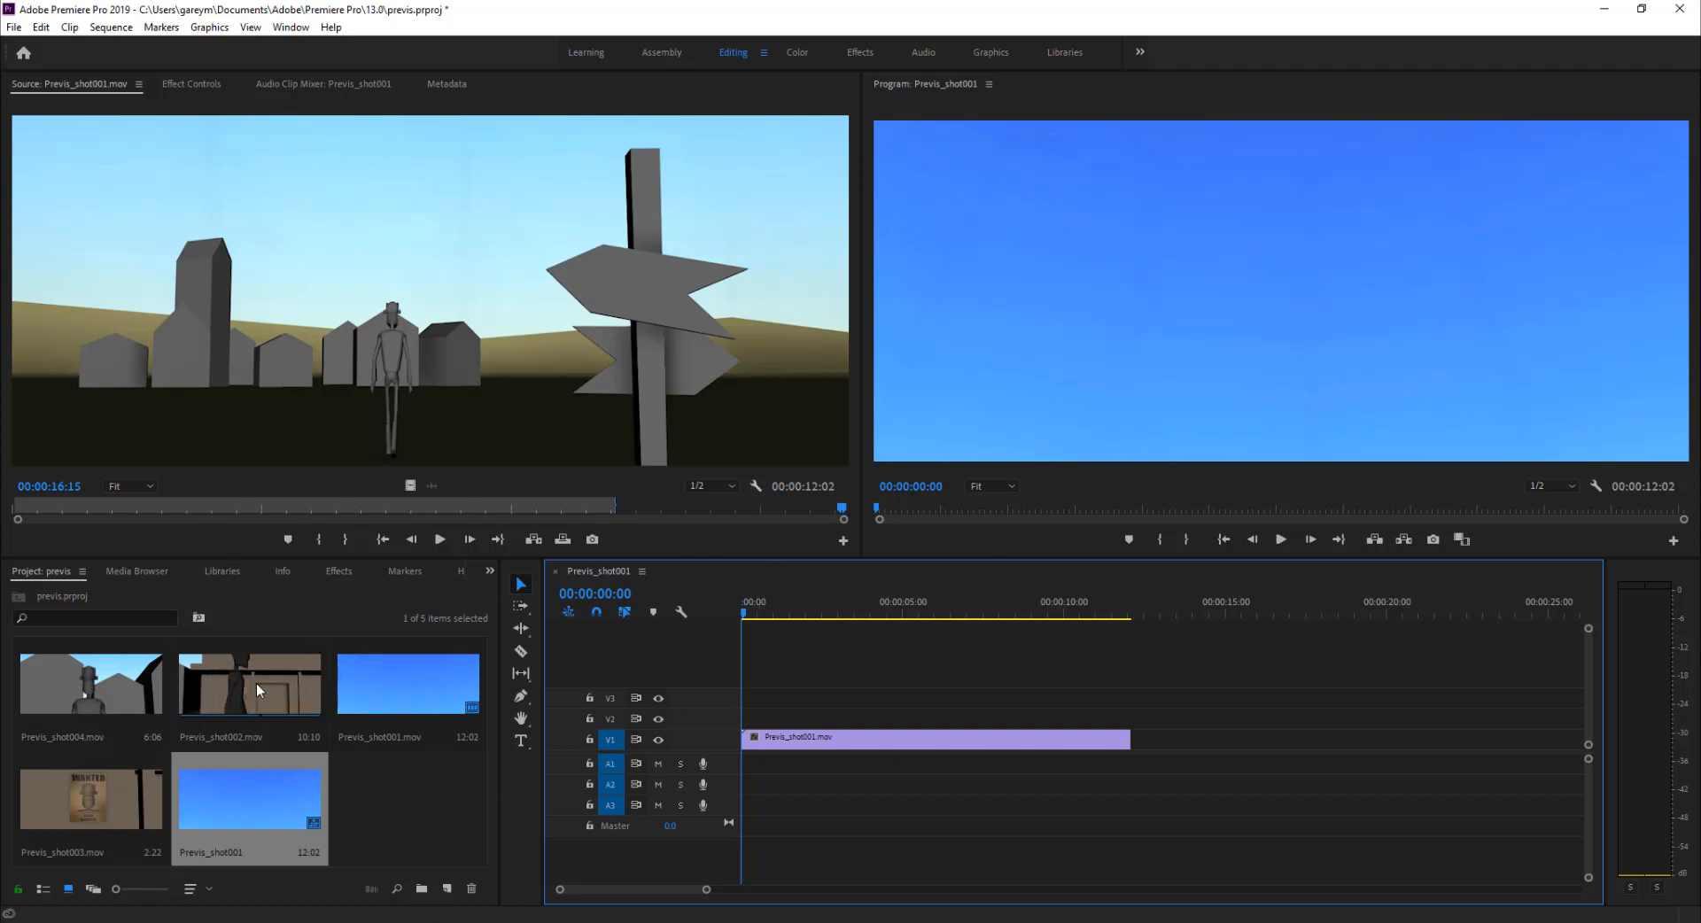
left_click_drag(221, 680, 1143, 744)
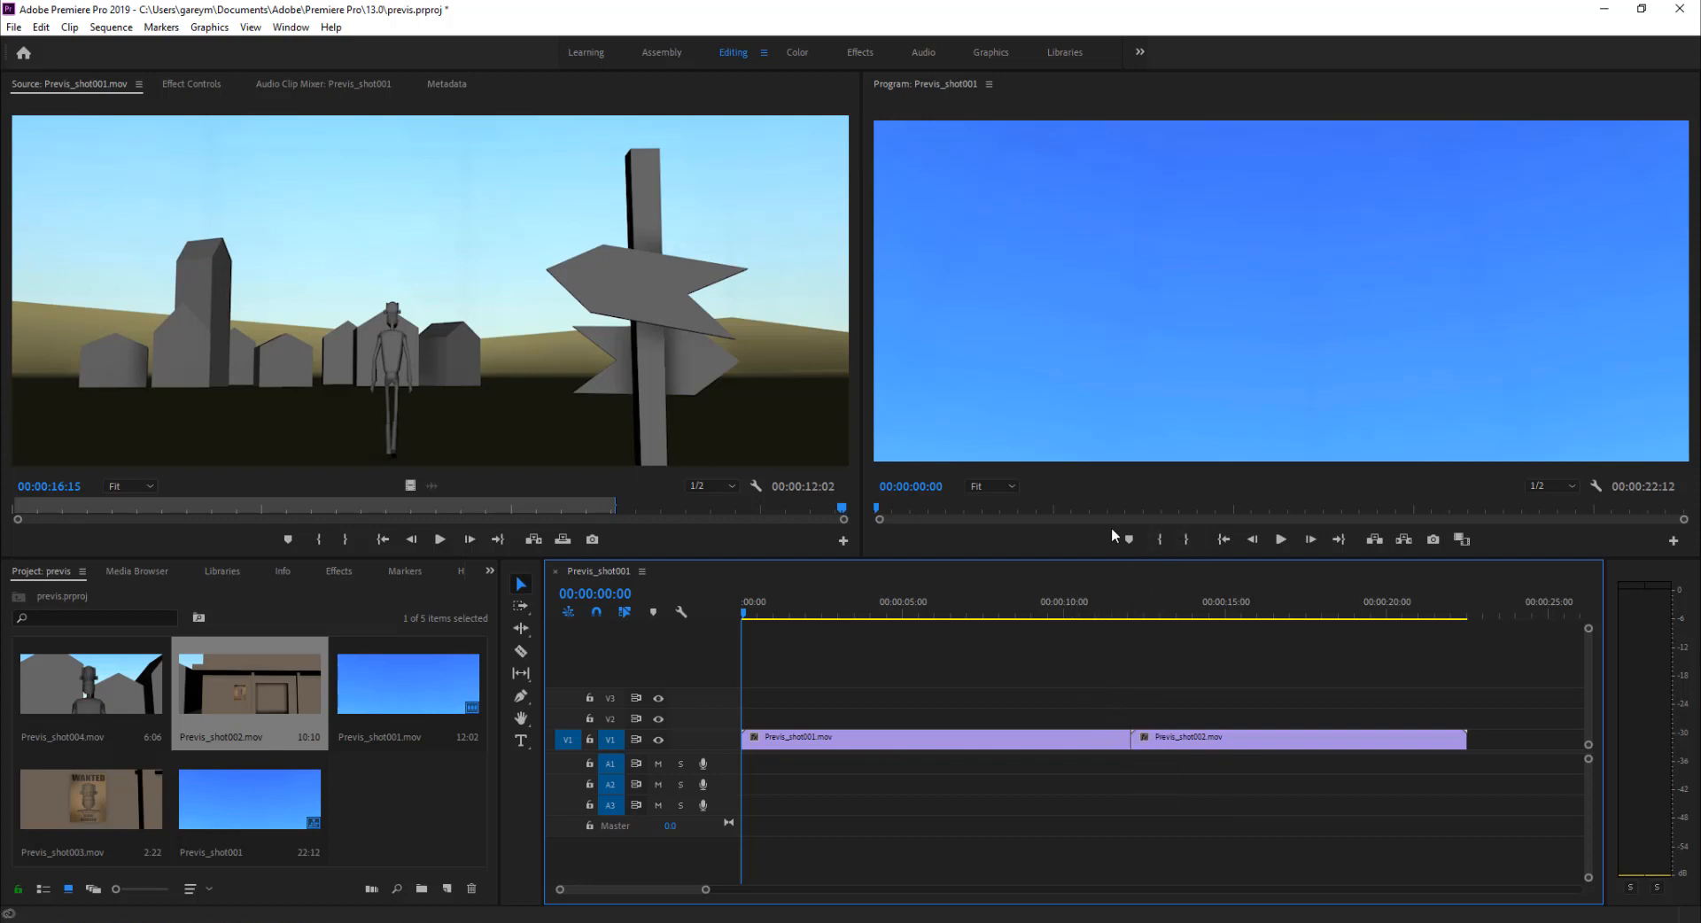
Step: Play through the sequence and trim the end of Previs_shot002.mov back to the playhead at 00:00:21:11
left_click(1283, 541)
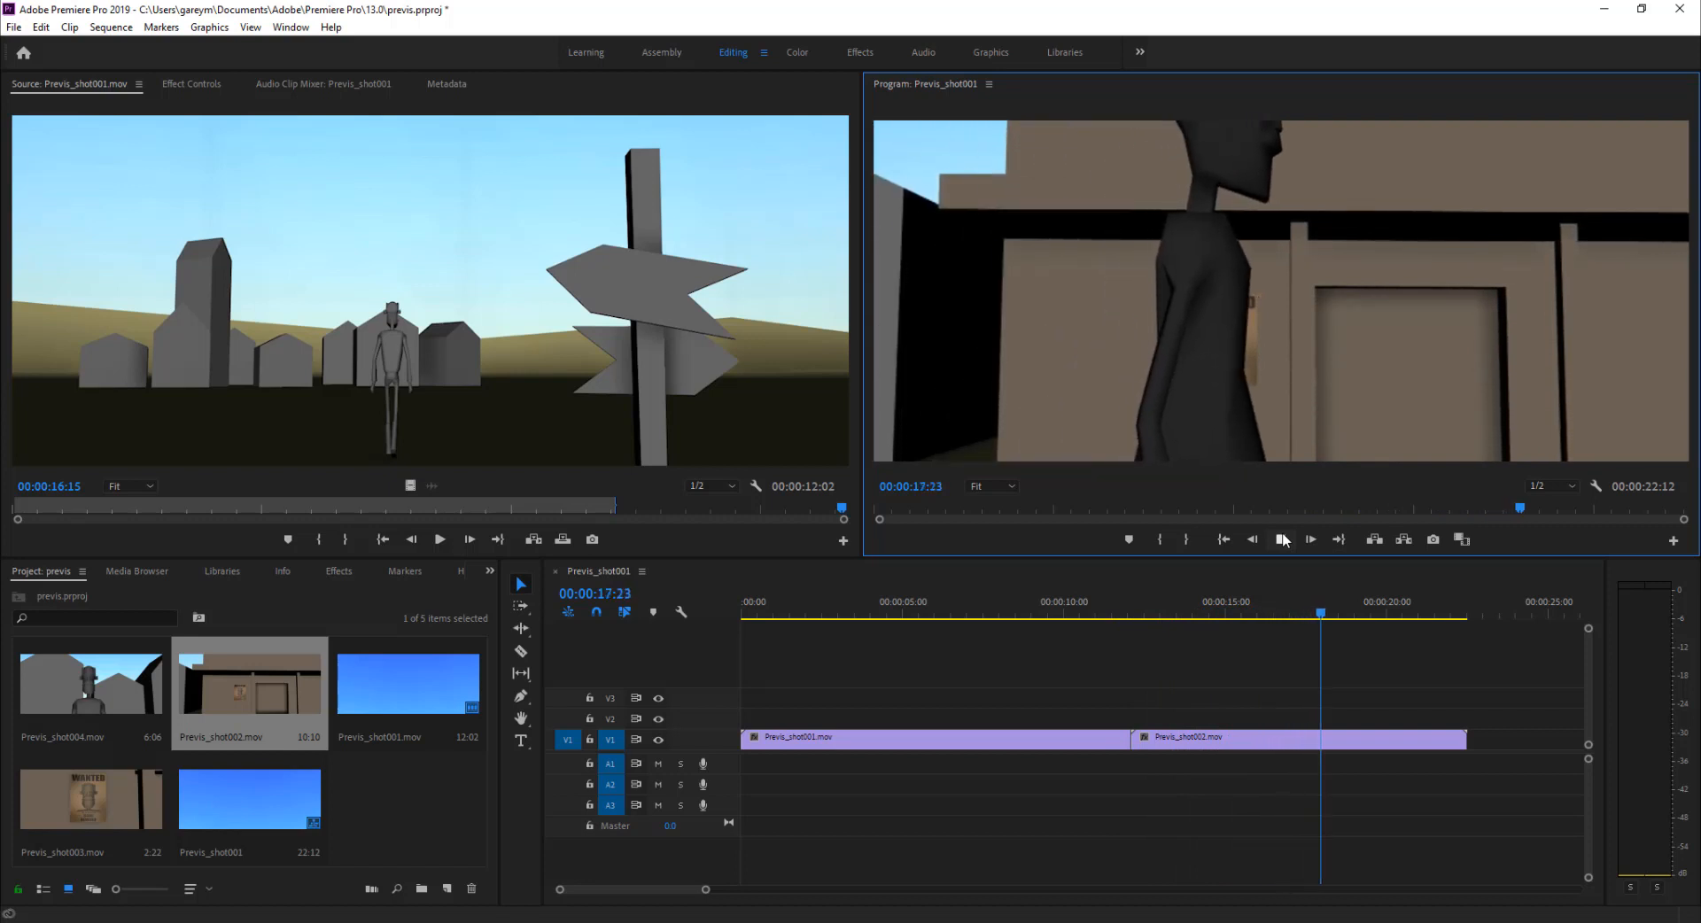
left_click(1282, 540)
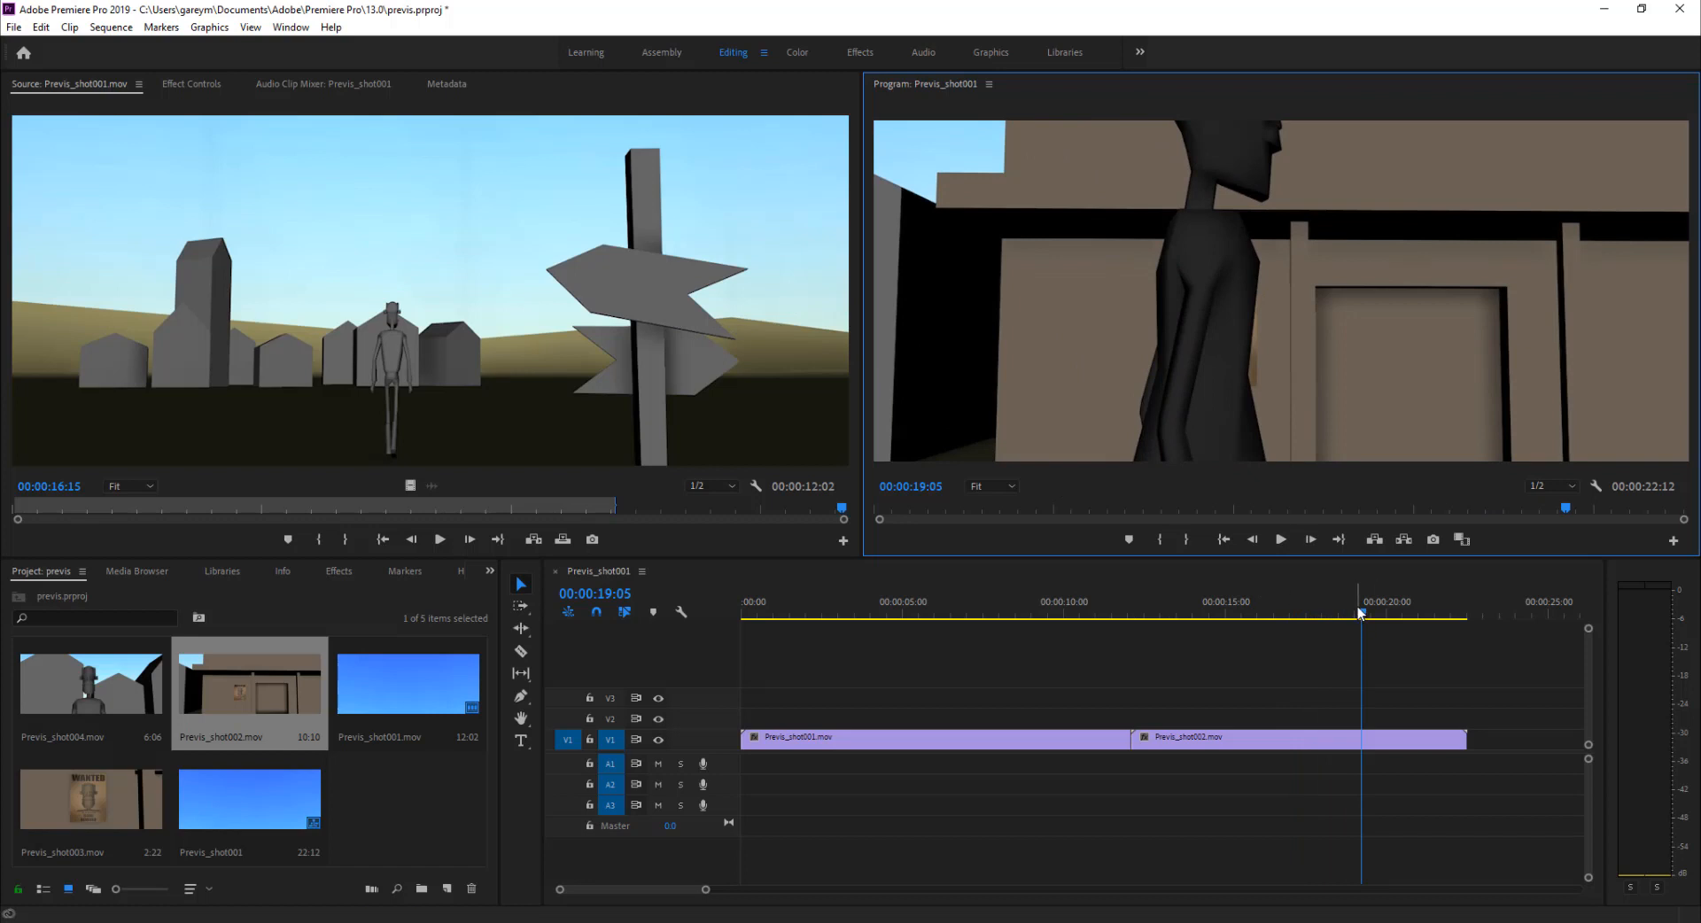
left_click(1324, 619)
left_click_drag(1324, 618, 1263, 626)
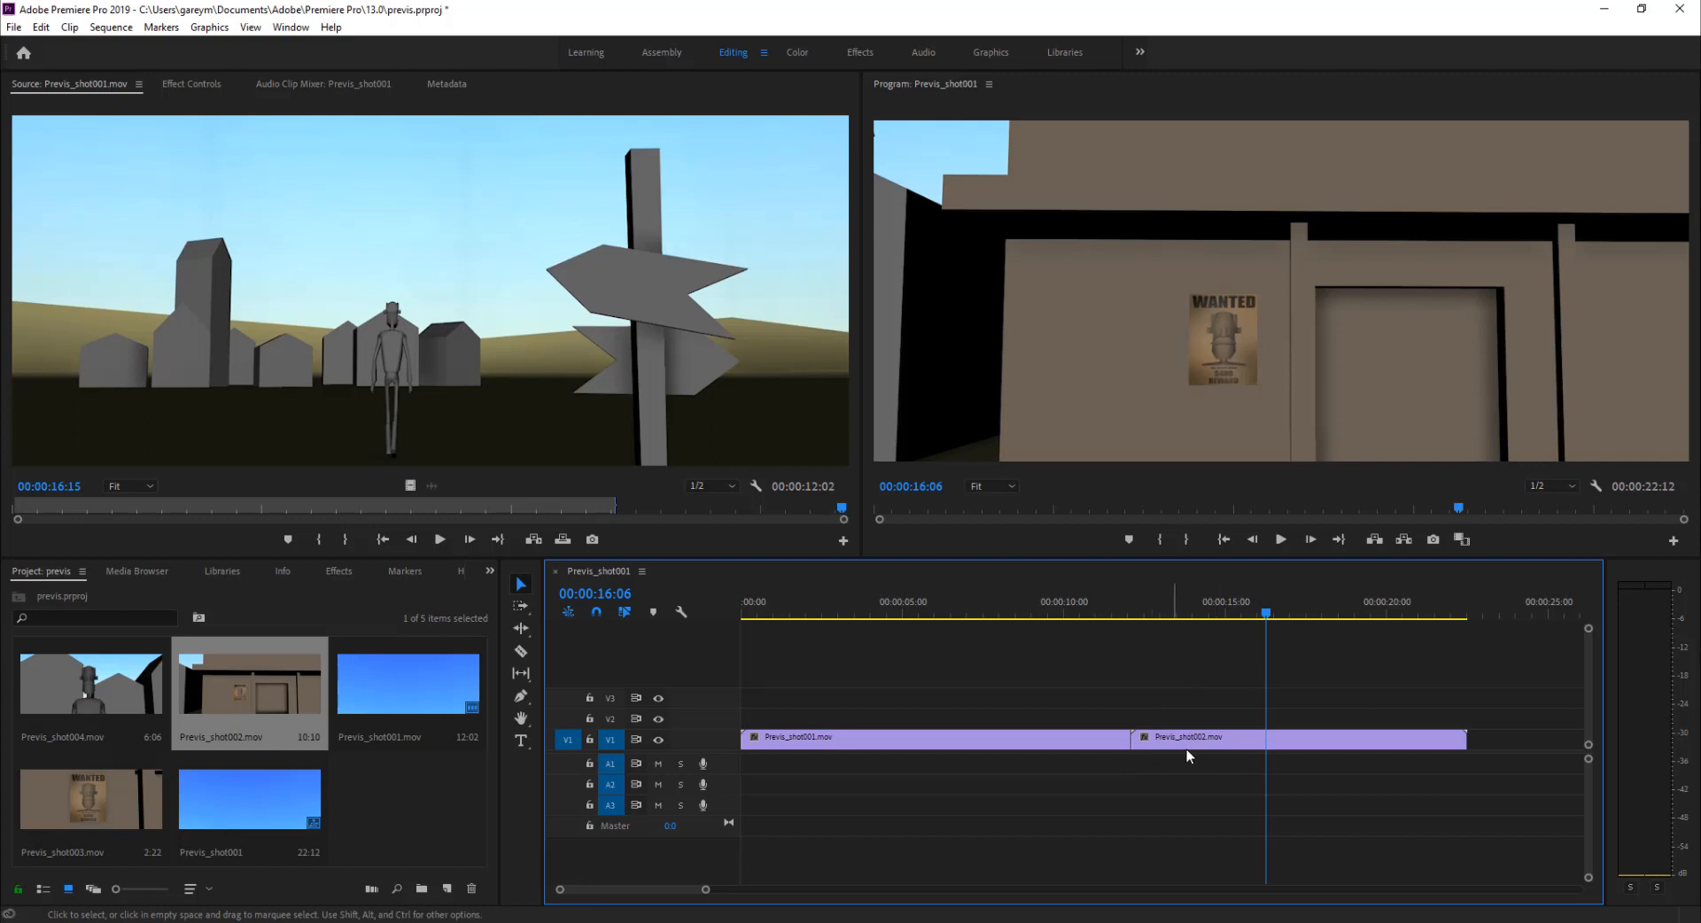
left_click(1281, 540)
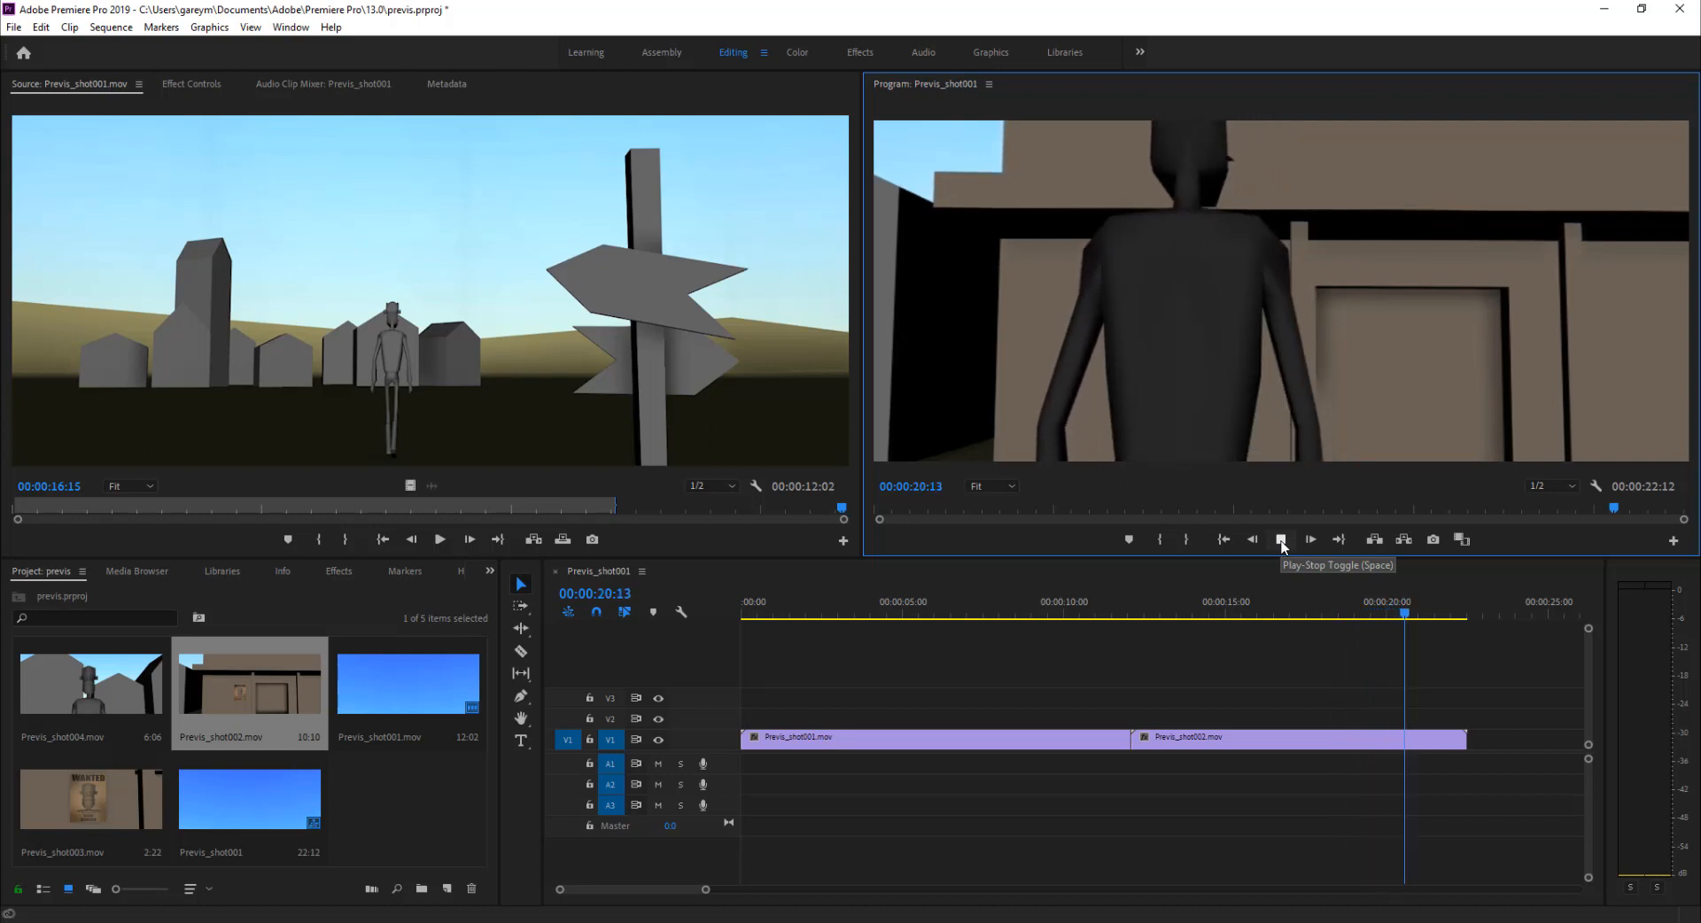
left_click(1281, 540)
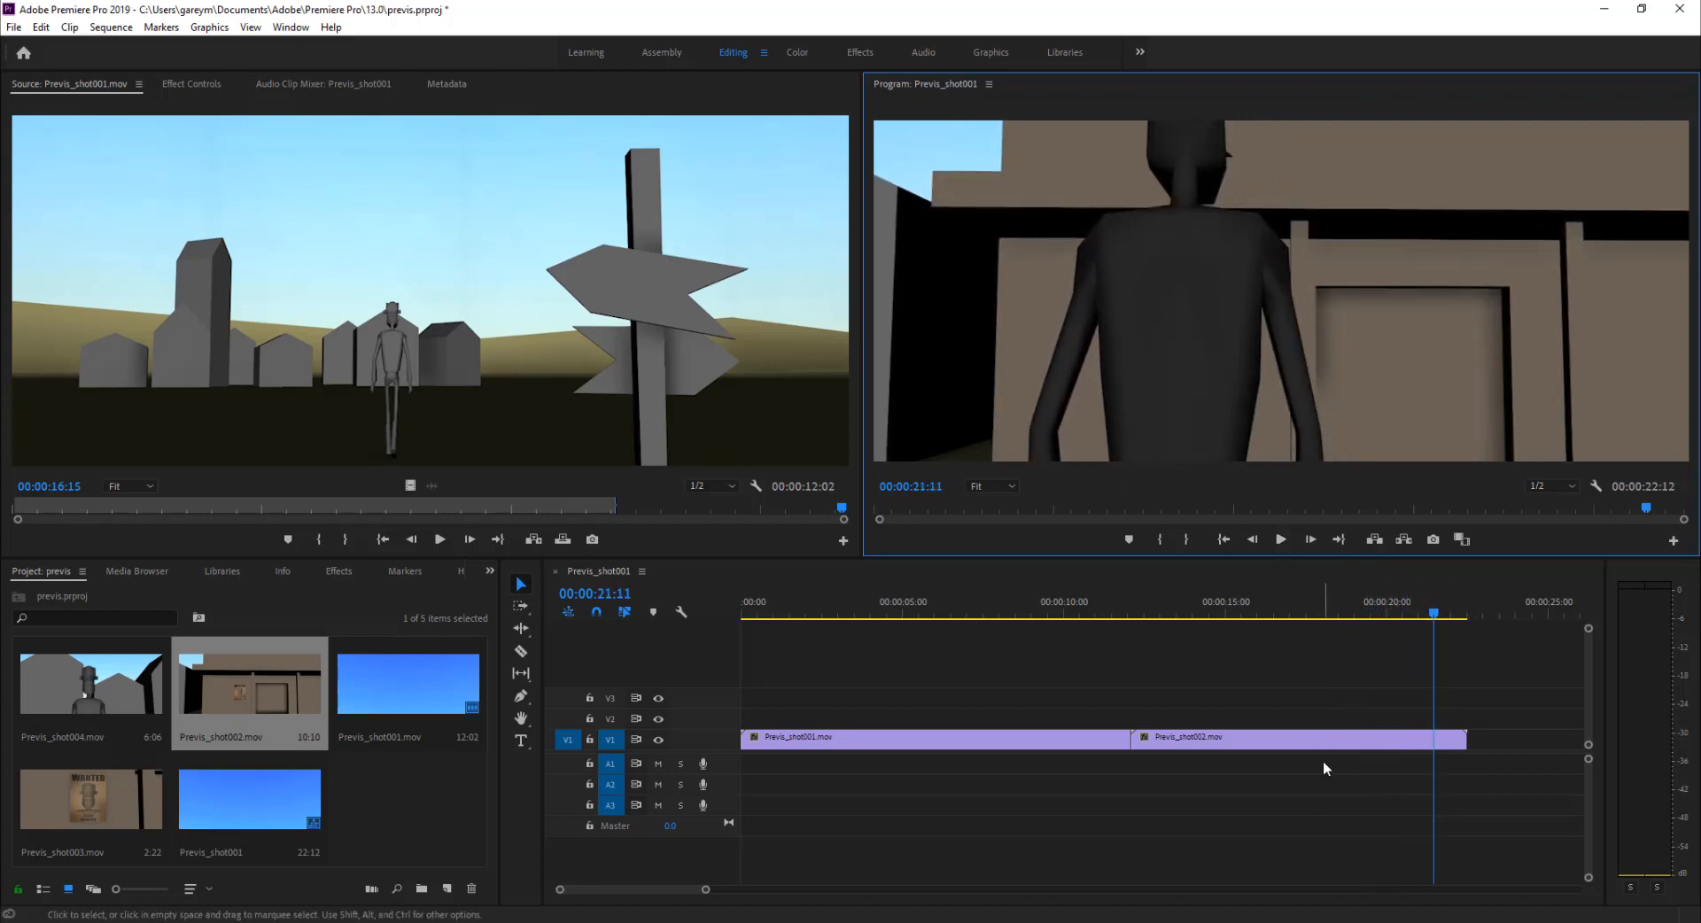
left_click(1462, 737)
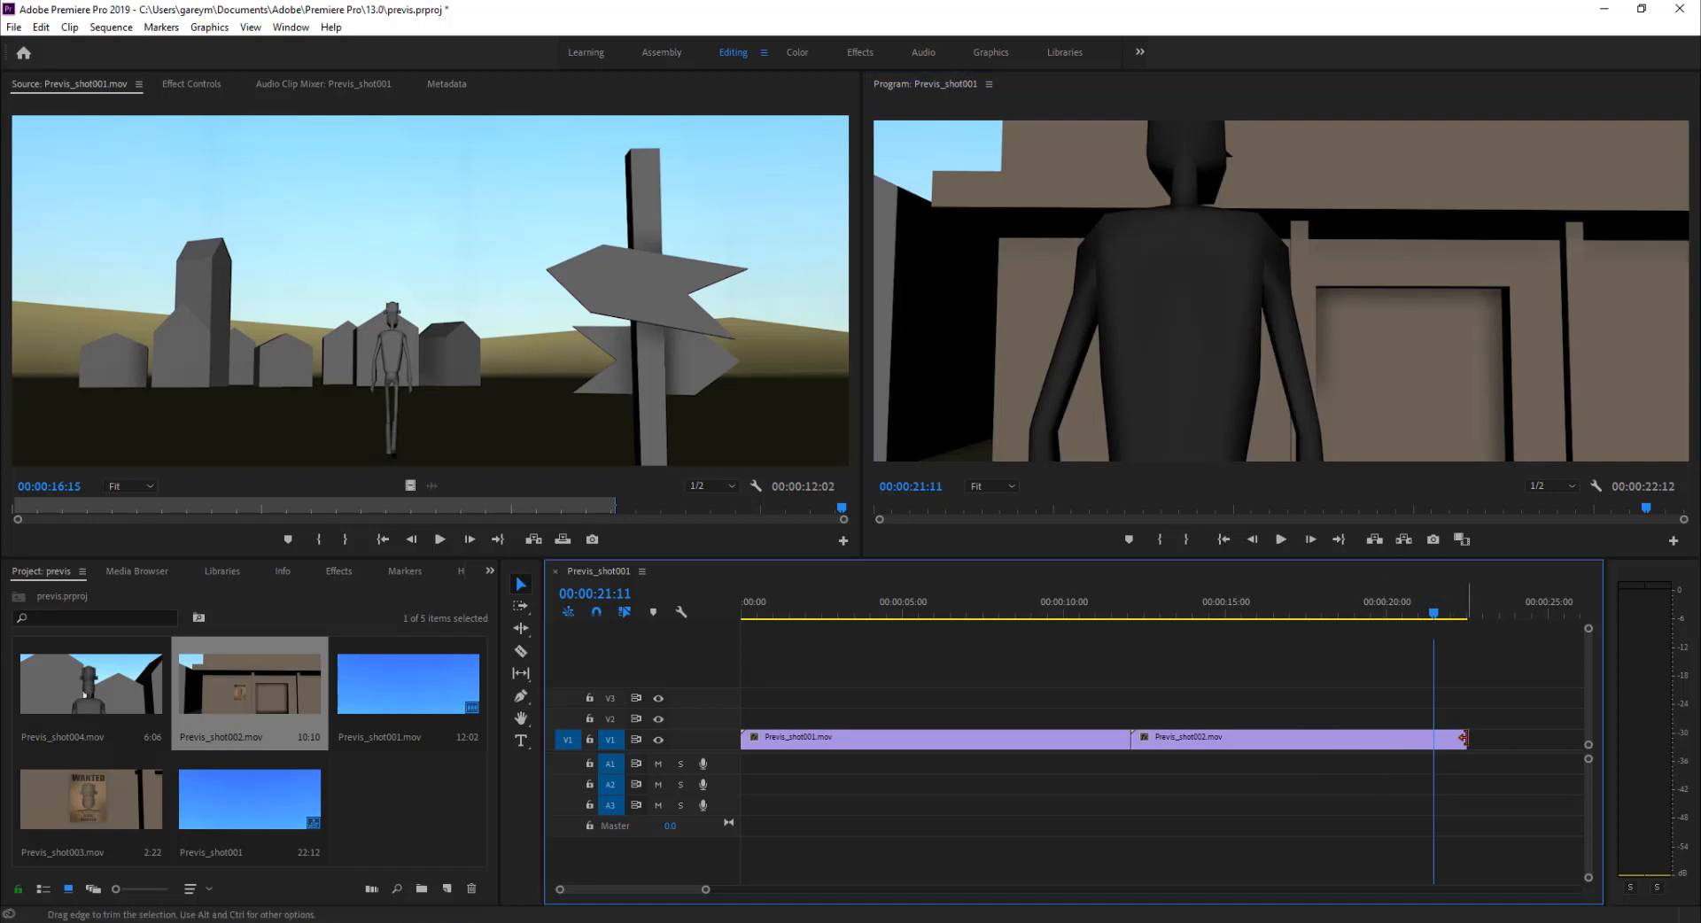
left_click_drag(1456, 737, 1433, 737)
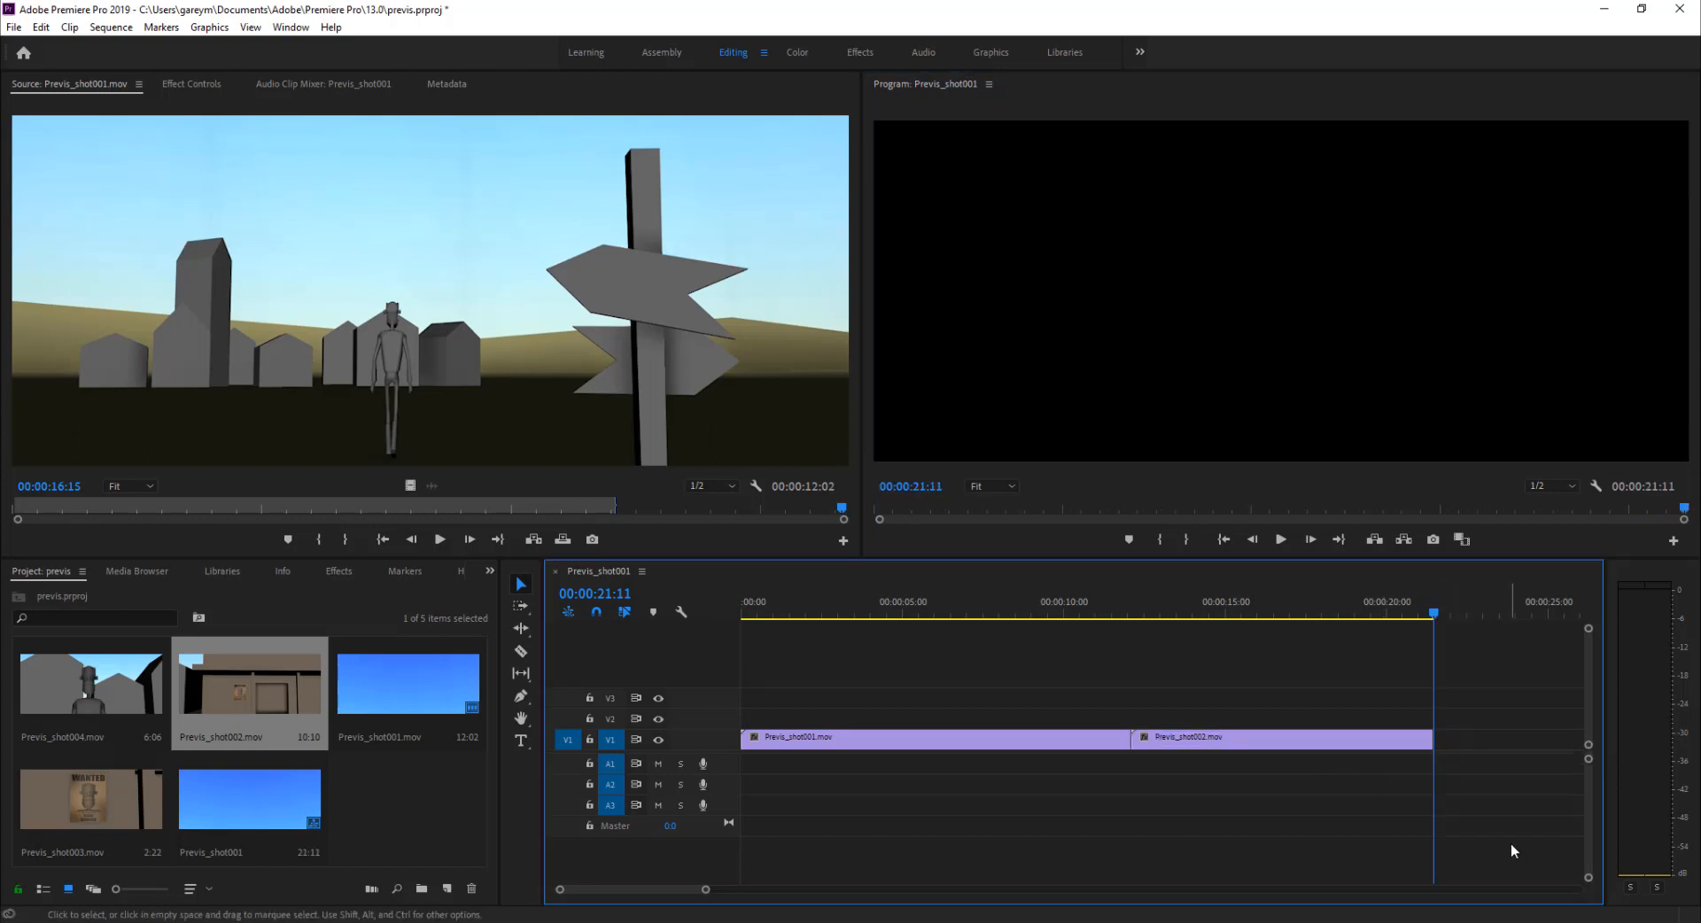
Step: Place Previs_shot003.mov directly after Previs_shot002.mov on V1 and preview the added clip
left_click_drag(1428, 606, 1342, 631)
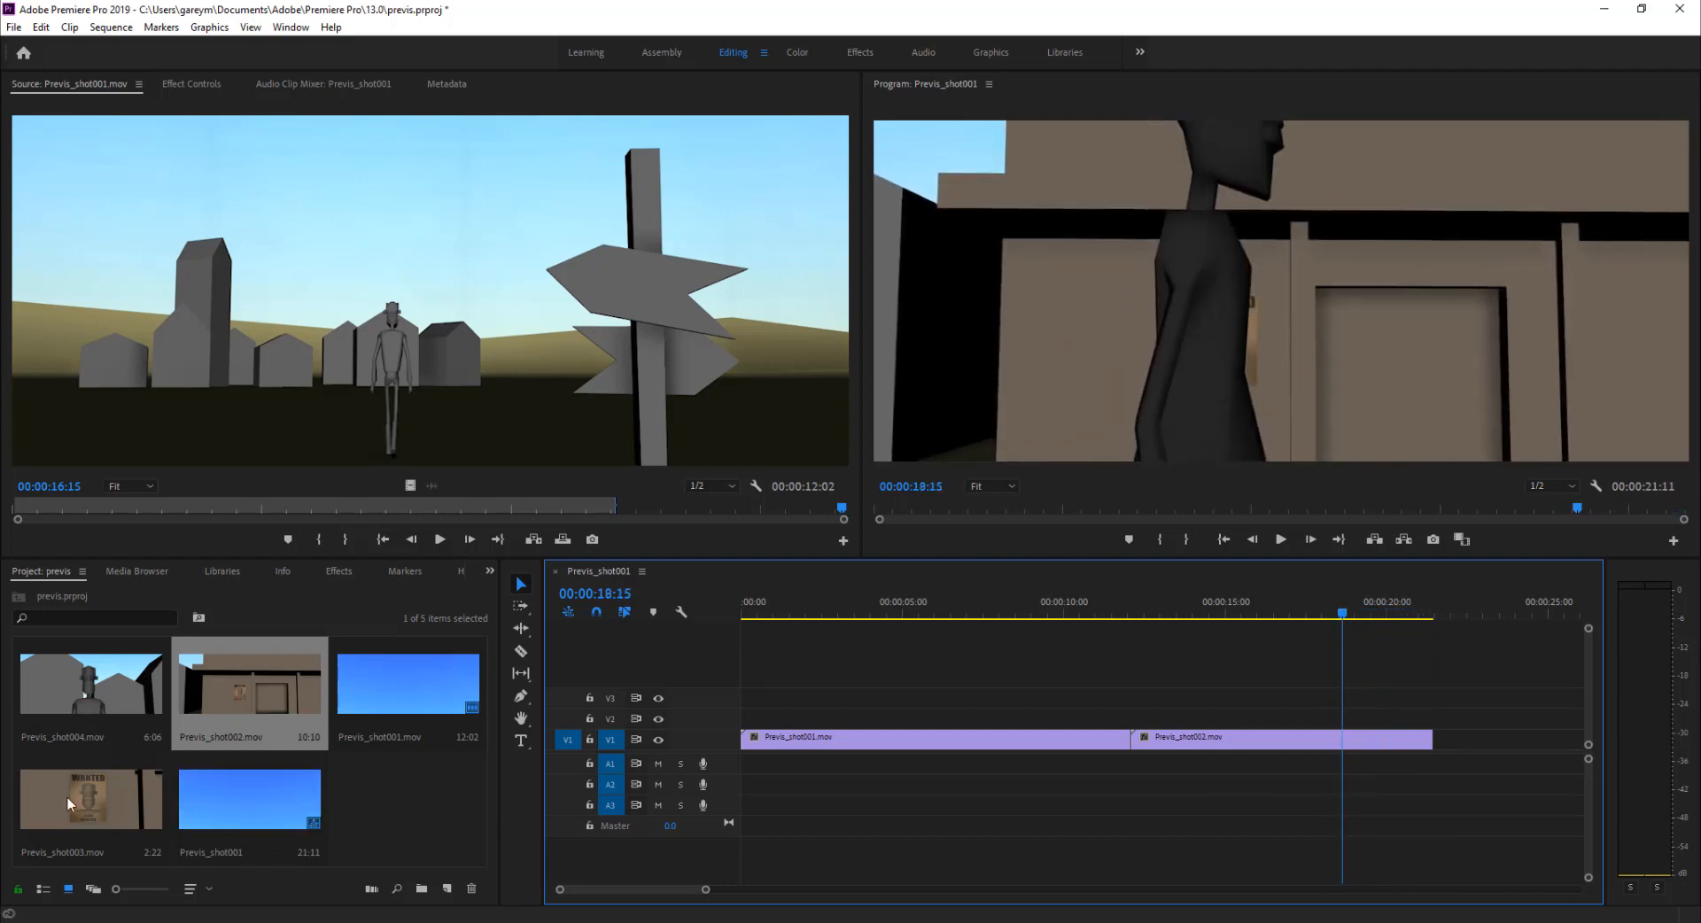
left_click_drag(64, 795, 1449, 744)
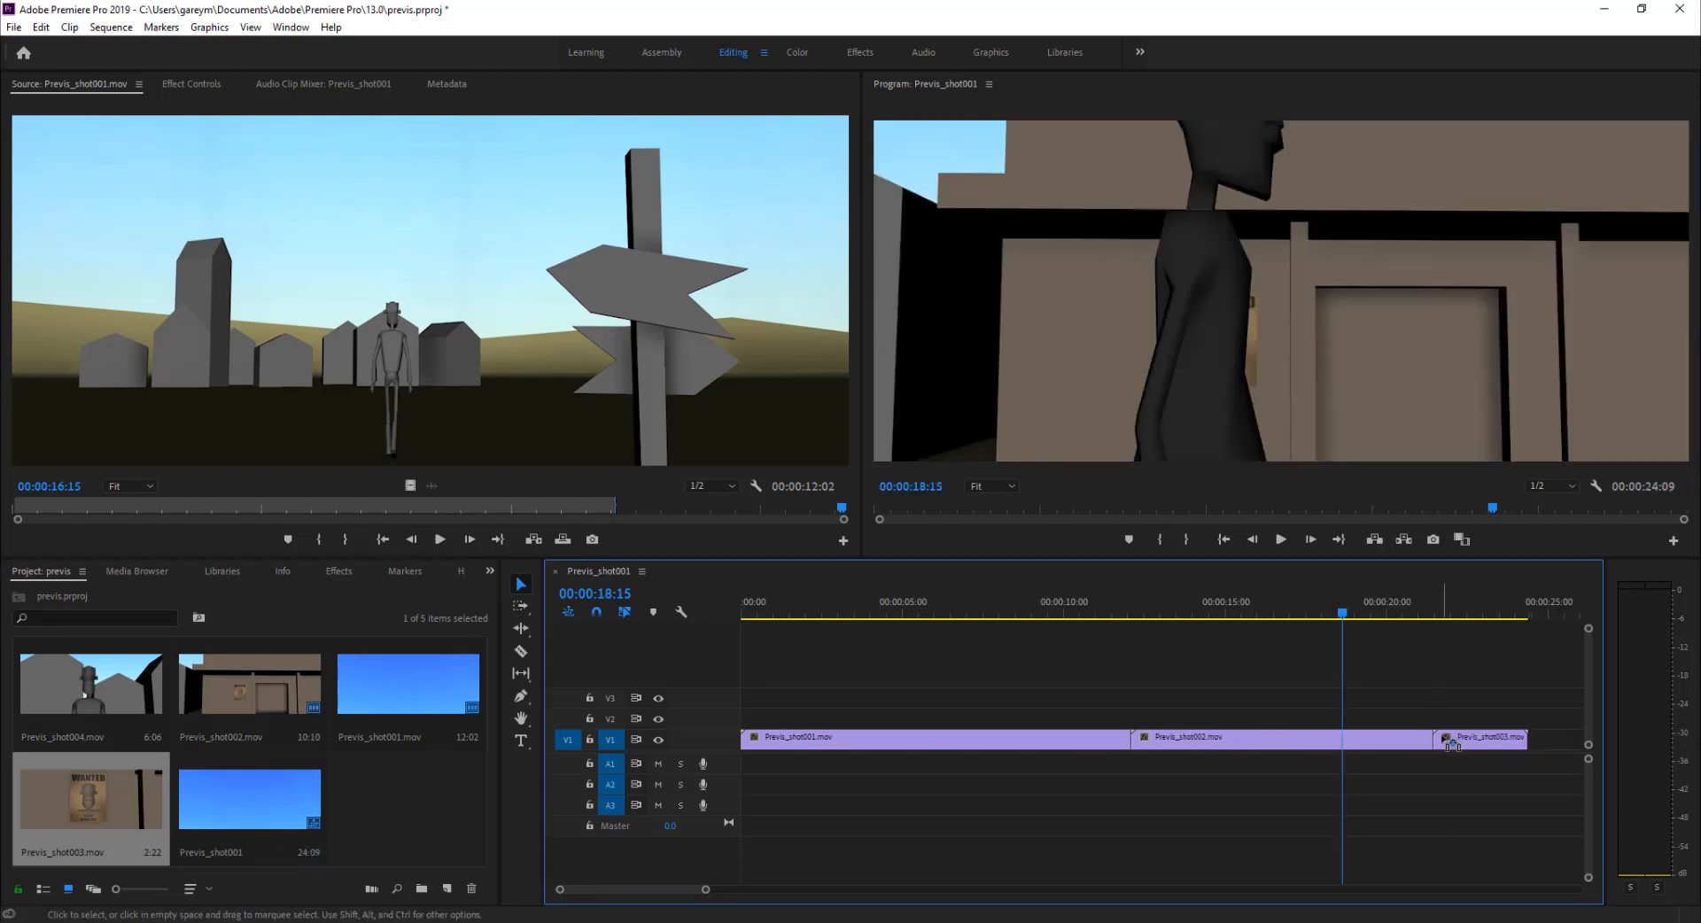
left_click_drag(1333, 611, 1474, 624)
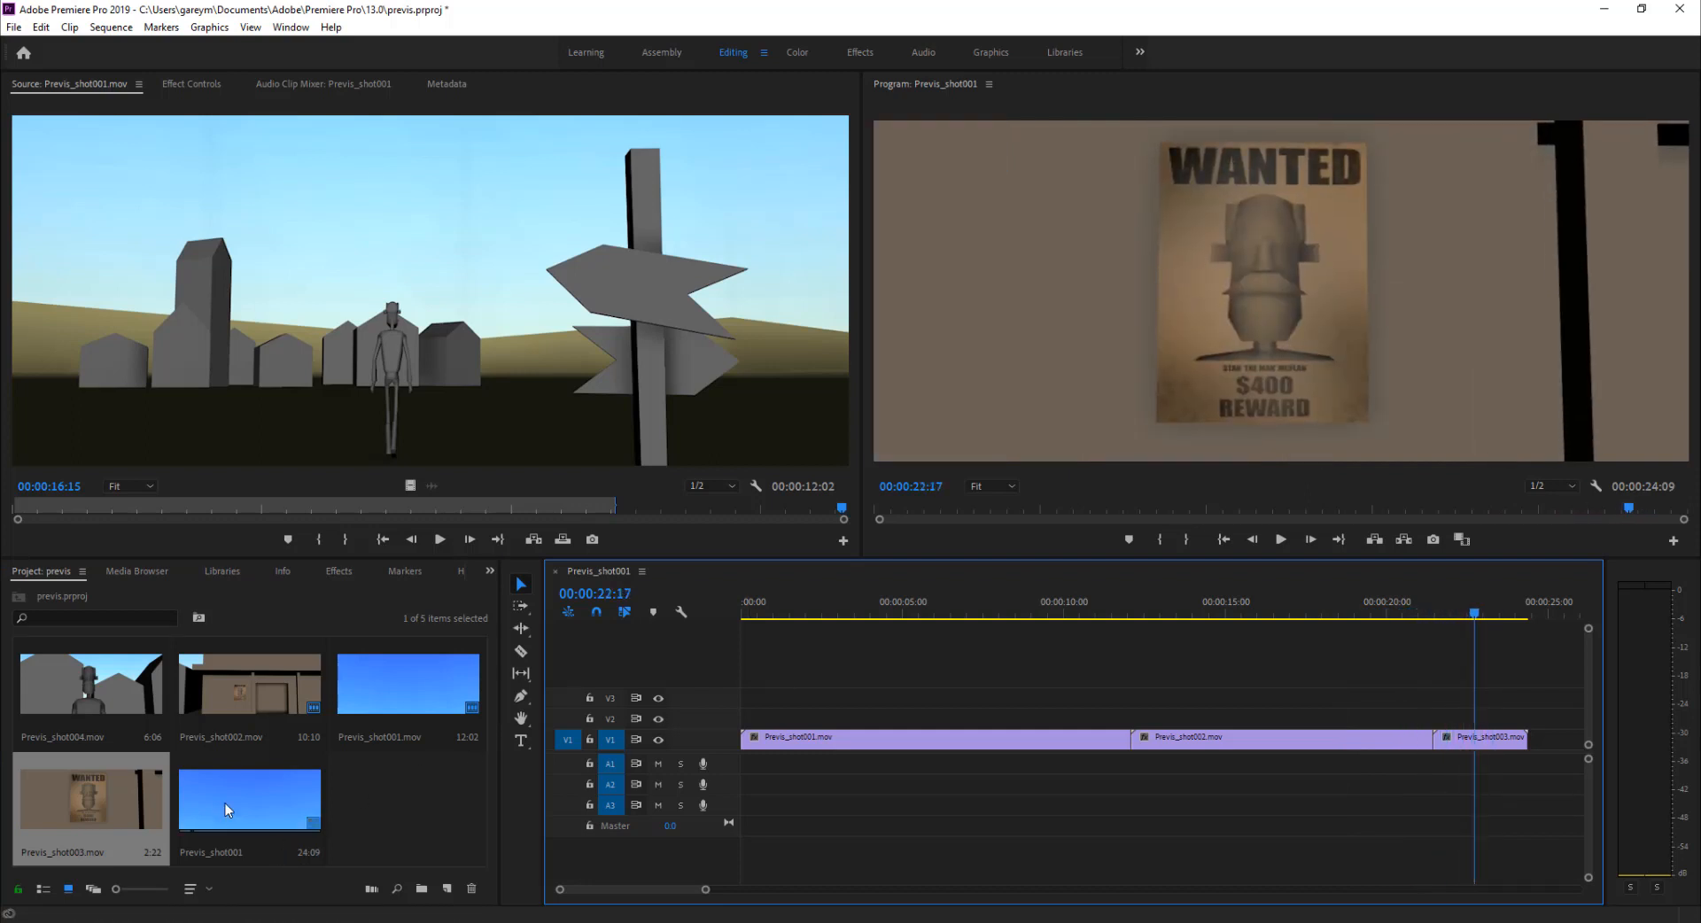
Step: Place Previs_shot004.mov directly after Previs_shot003.mov on V1 and review the cut between the two clips
left_click(99, 688)
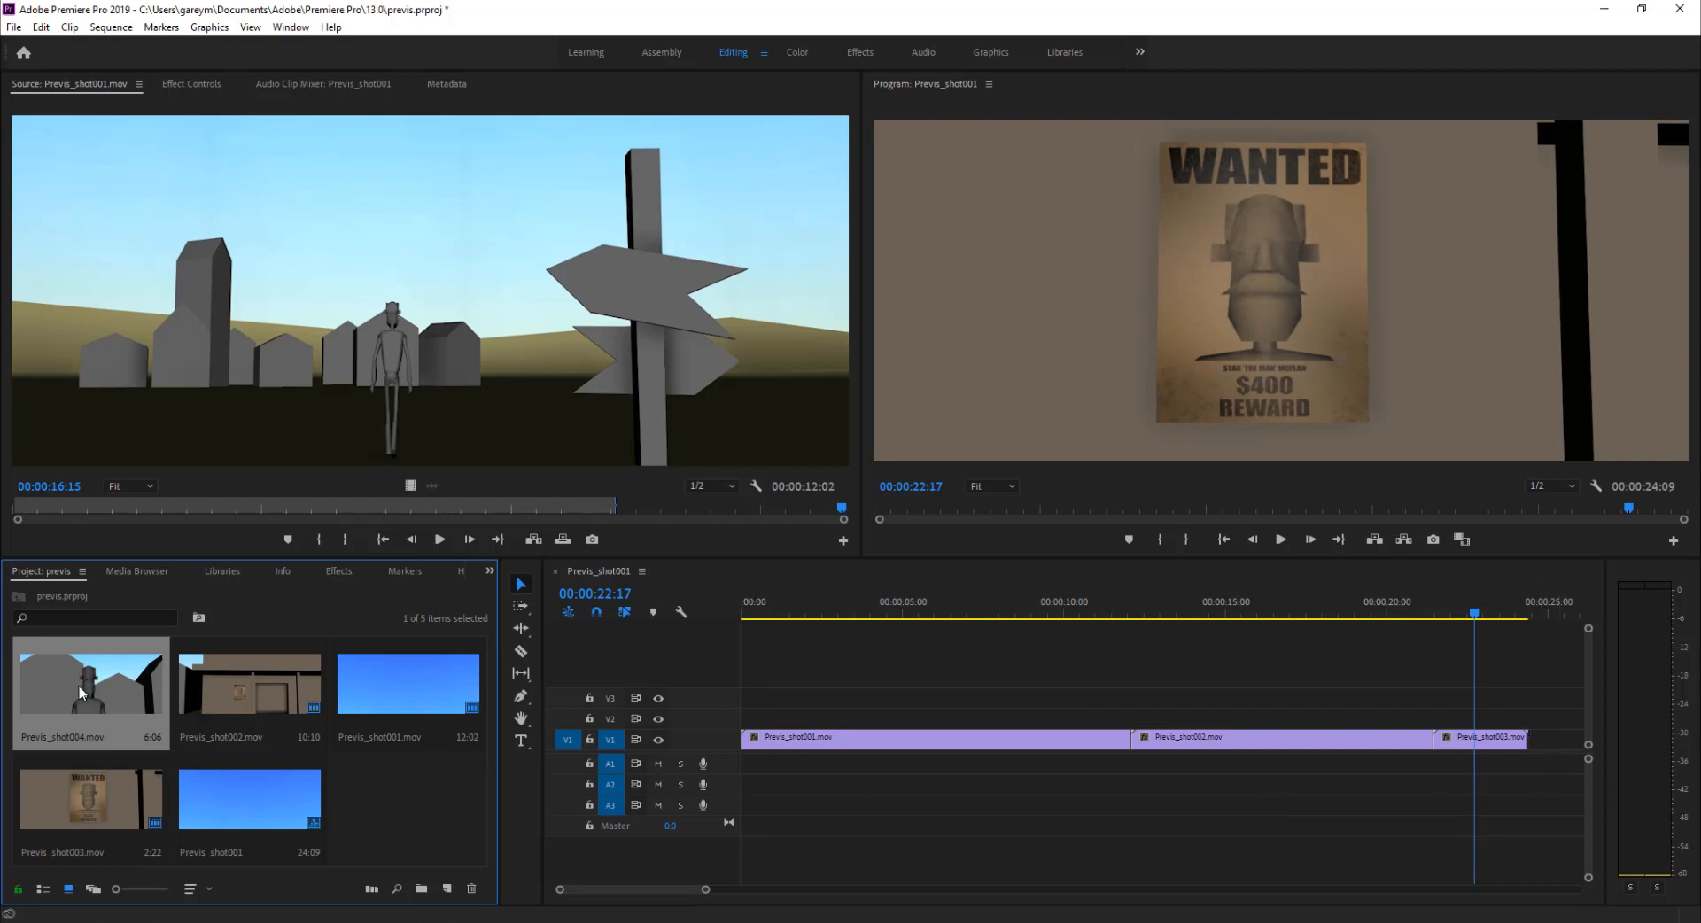
left_click_drag(188, 702, 1538, 737)
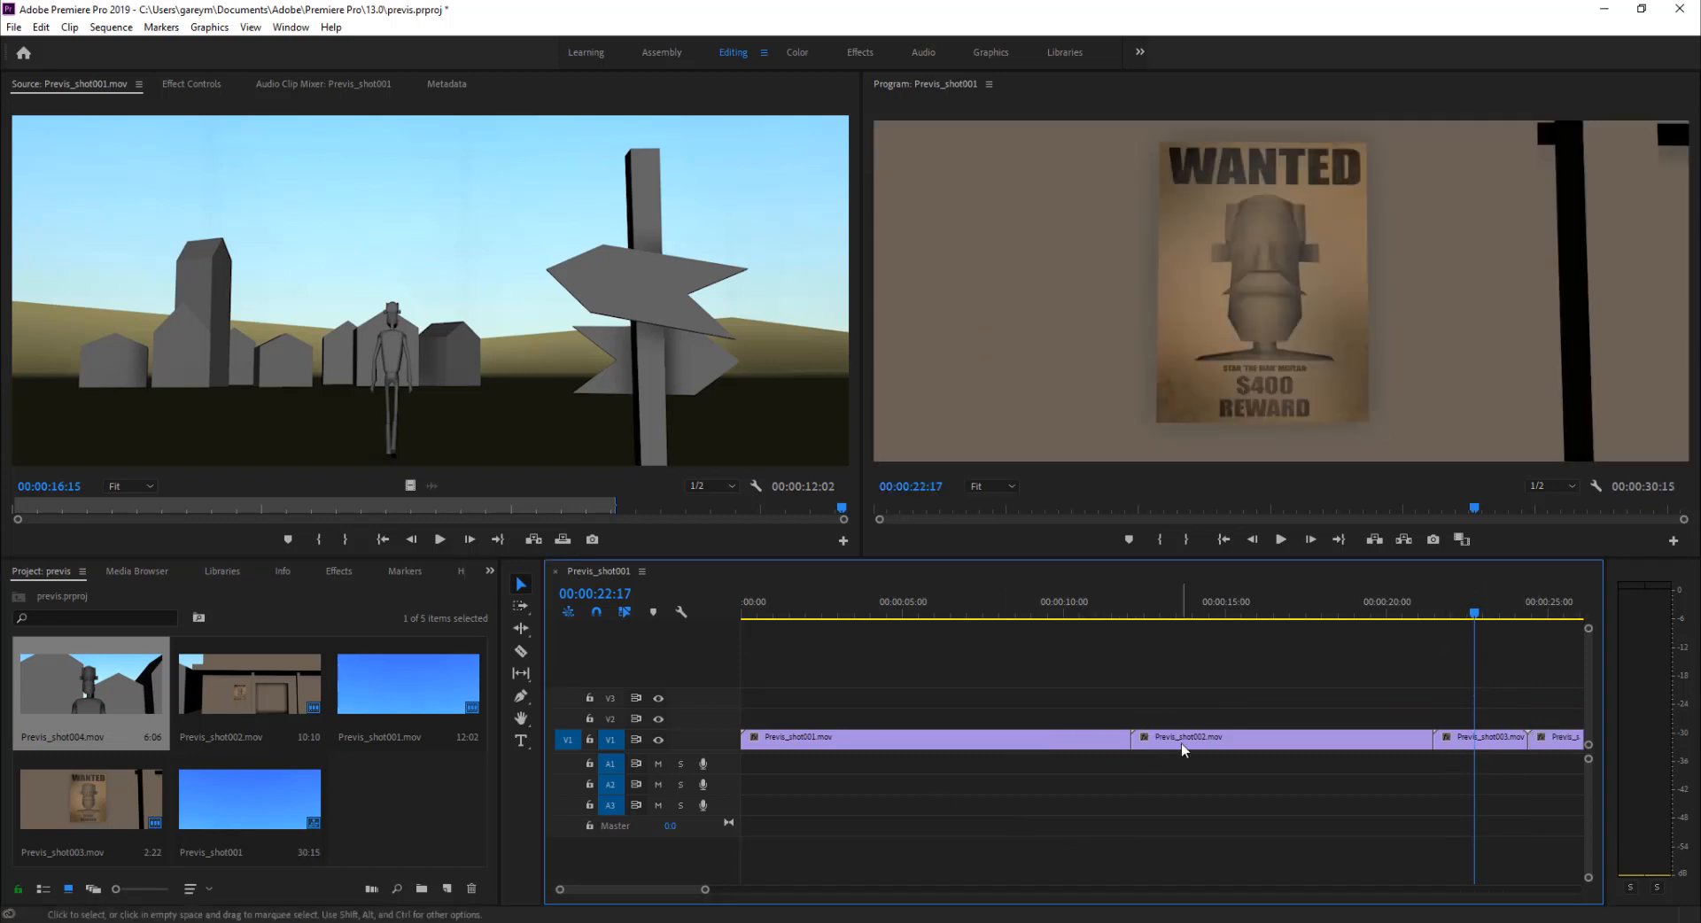
key("minus")
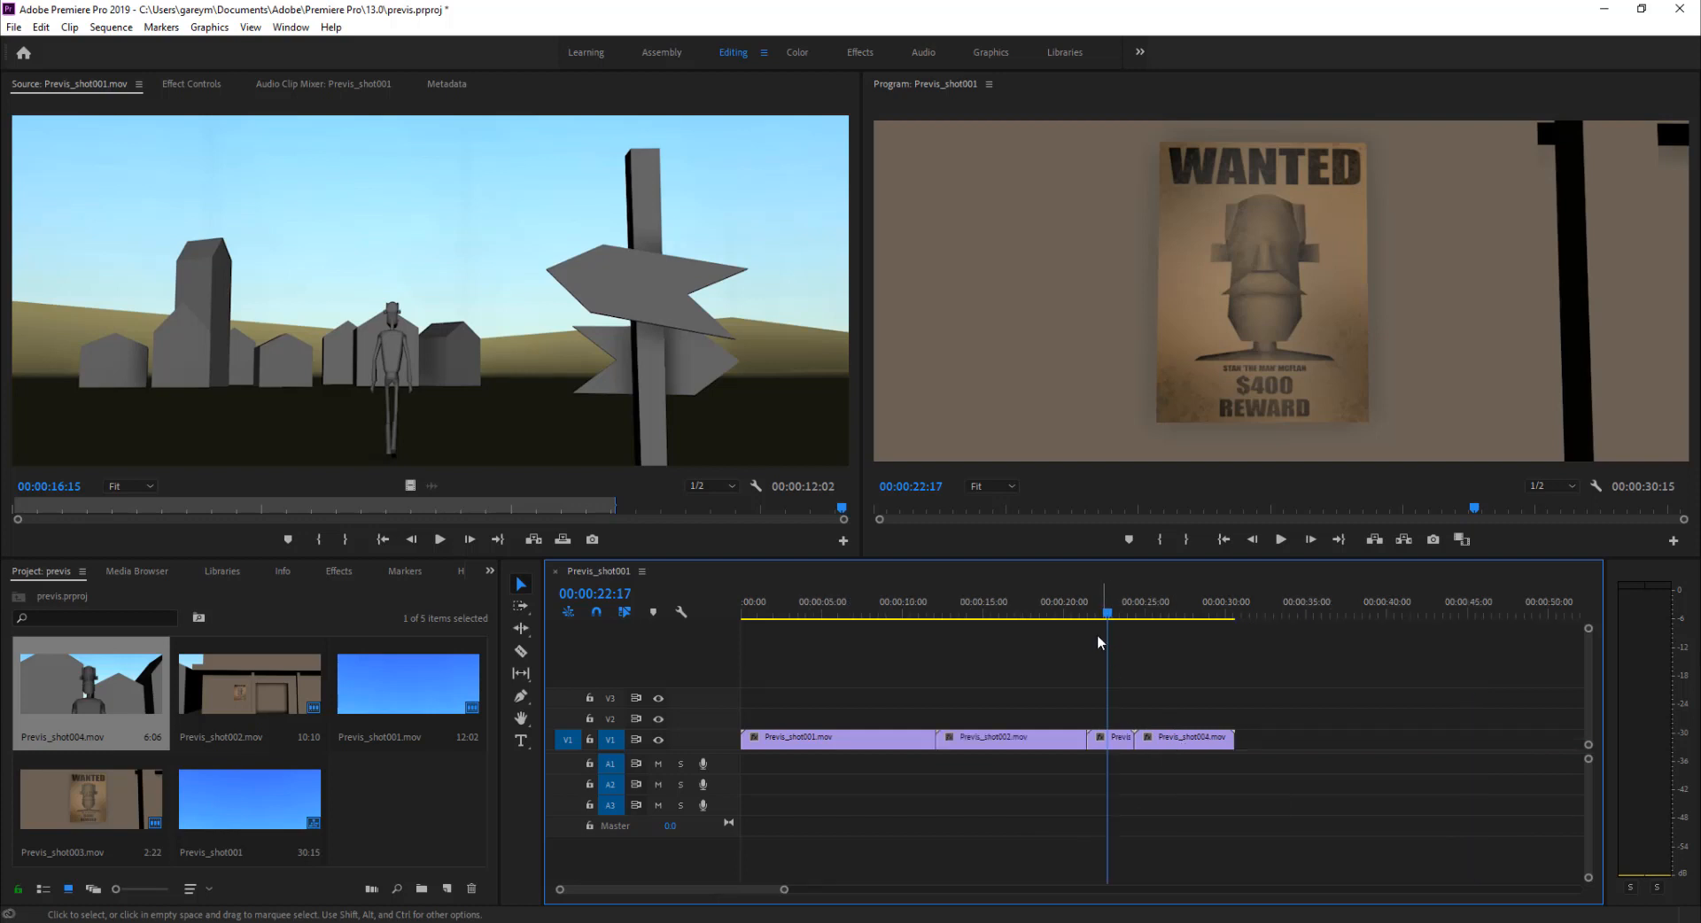
key("space")
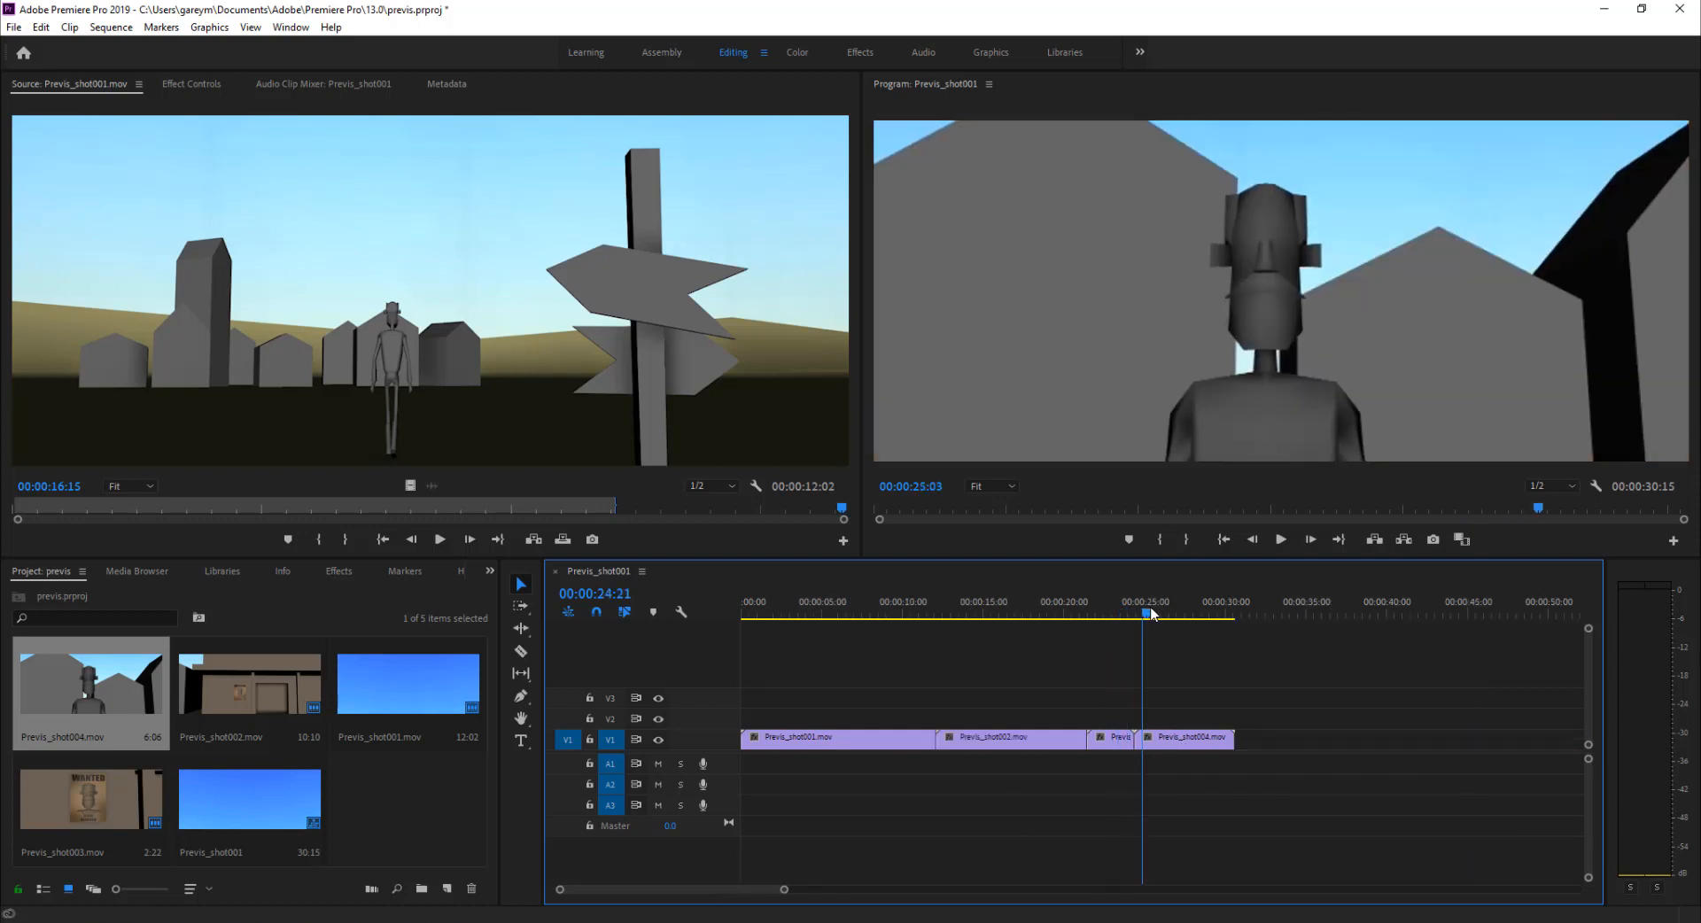
left_click_drag(1130, 613, 1171, 615)
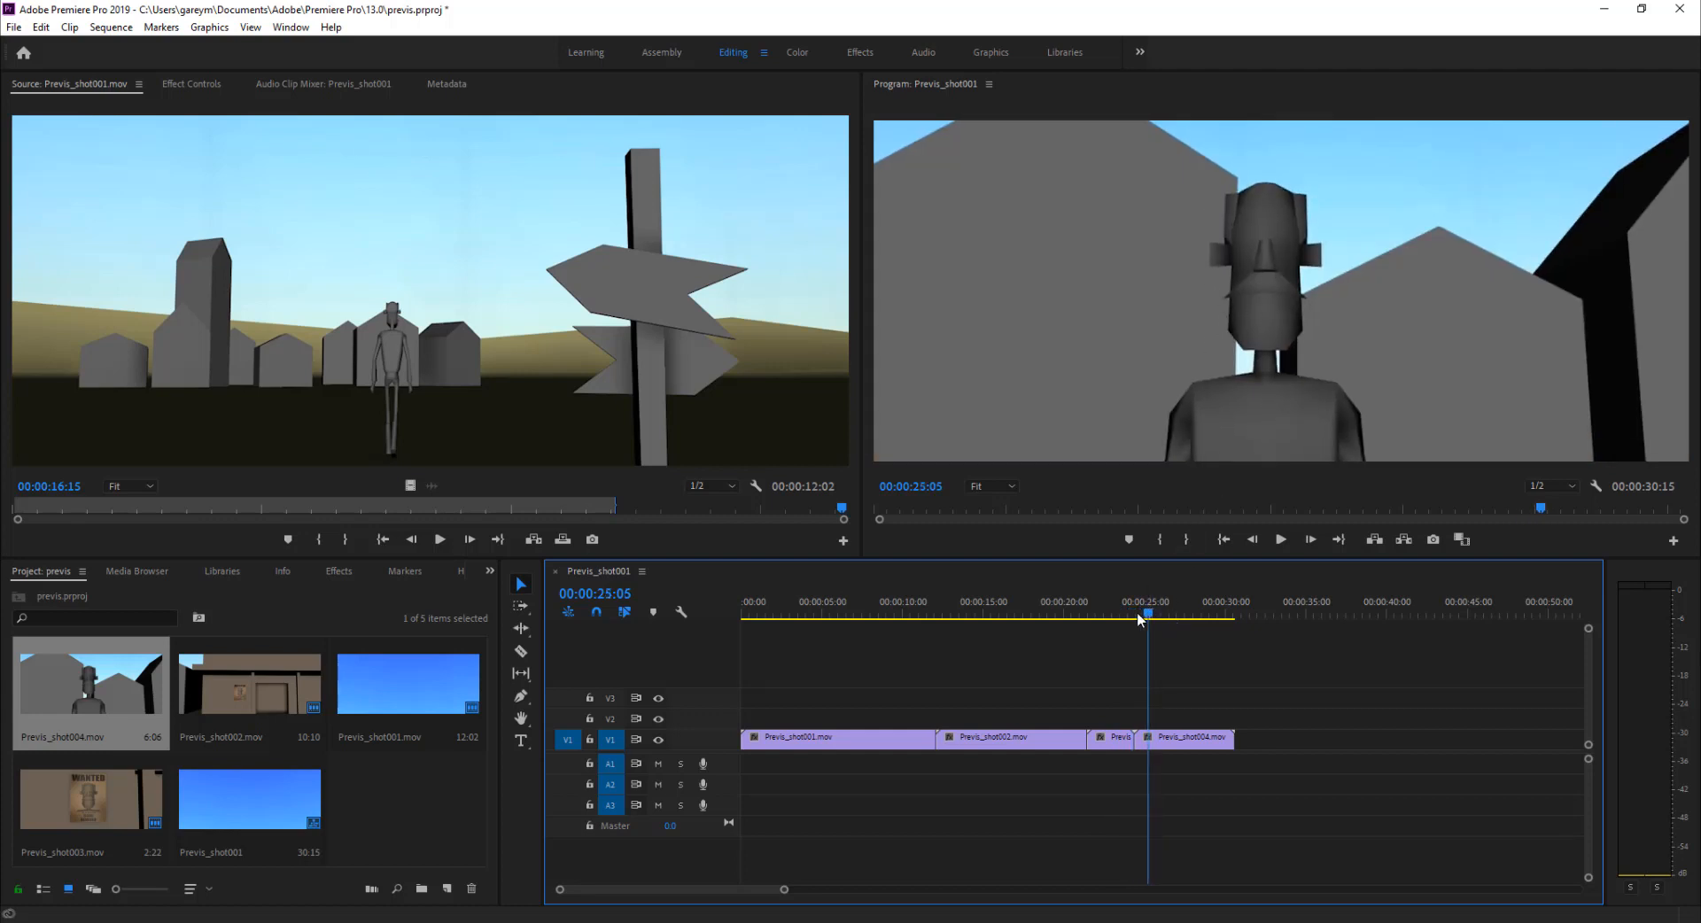
left_click_drag(1140, 619, 1103, 618)
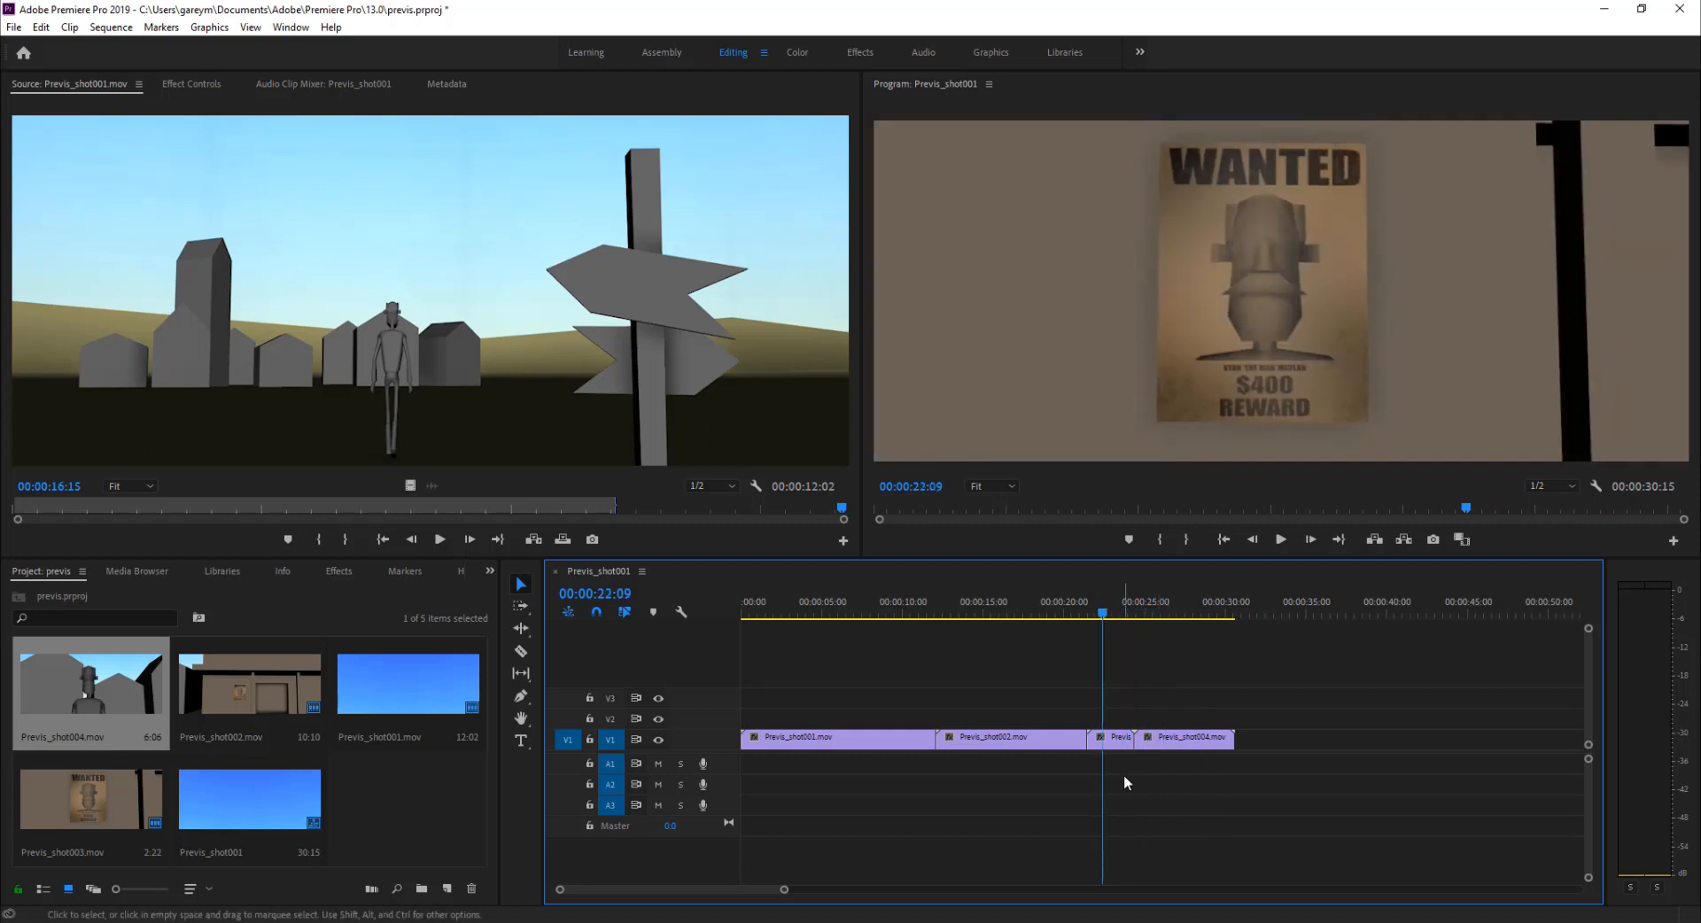
Step: Move Previs_shot004.mov up to V2 and about one second earlier, overlapping the end of Previs_shot003.mov
key("equal")
key("equal")
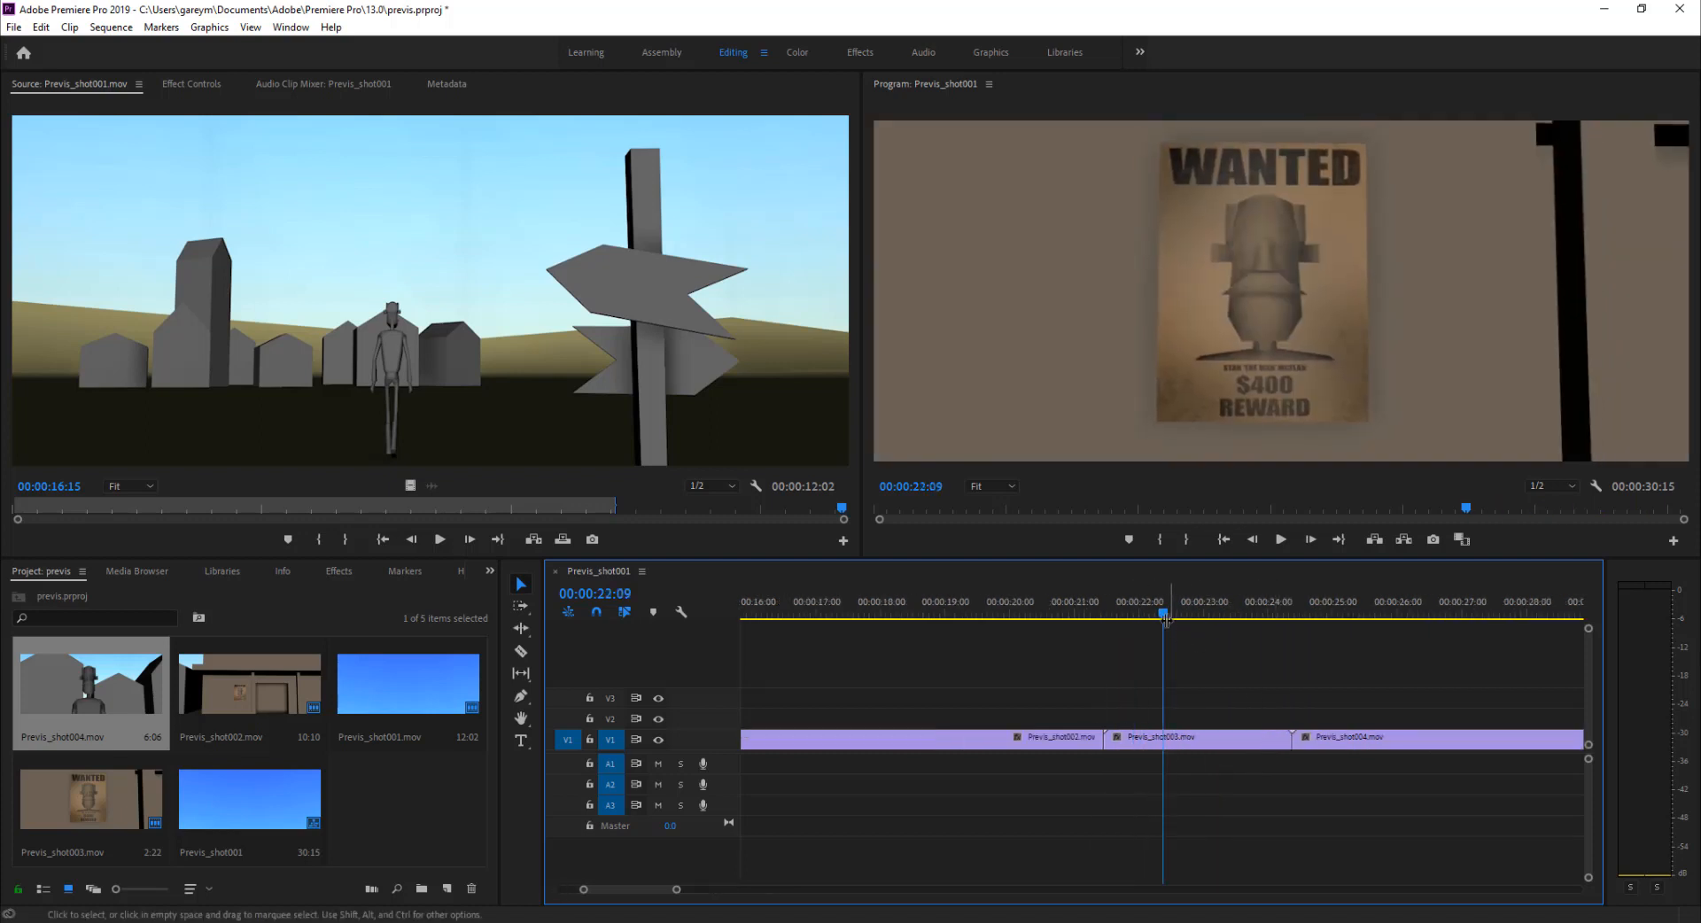
left_click_drag(1166, 617, 1262, 629)
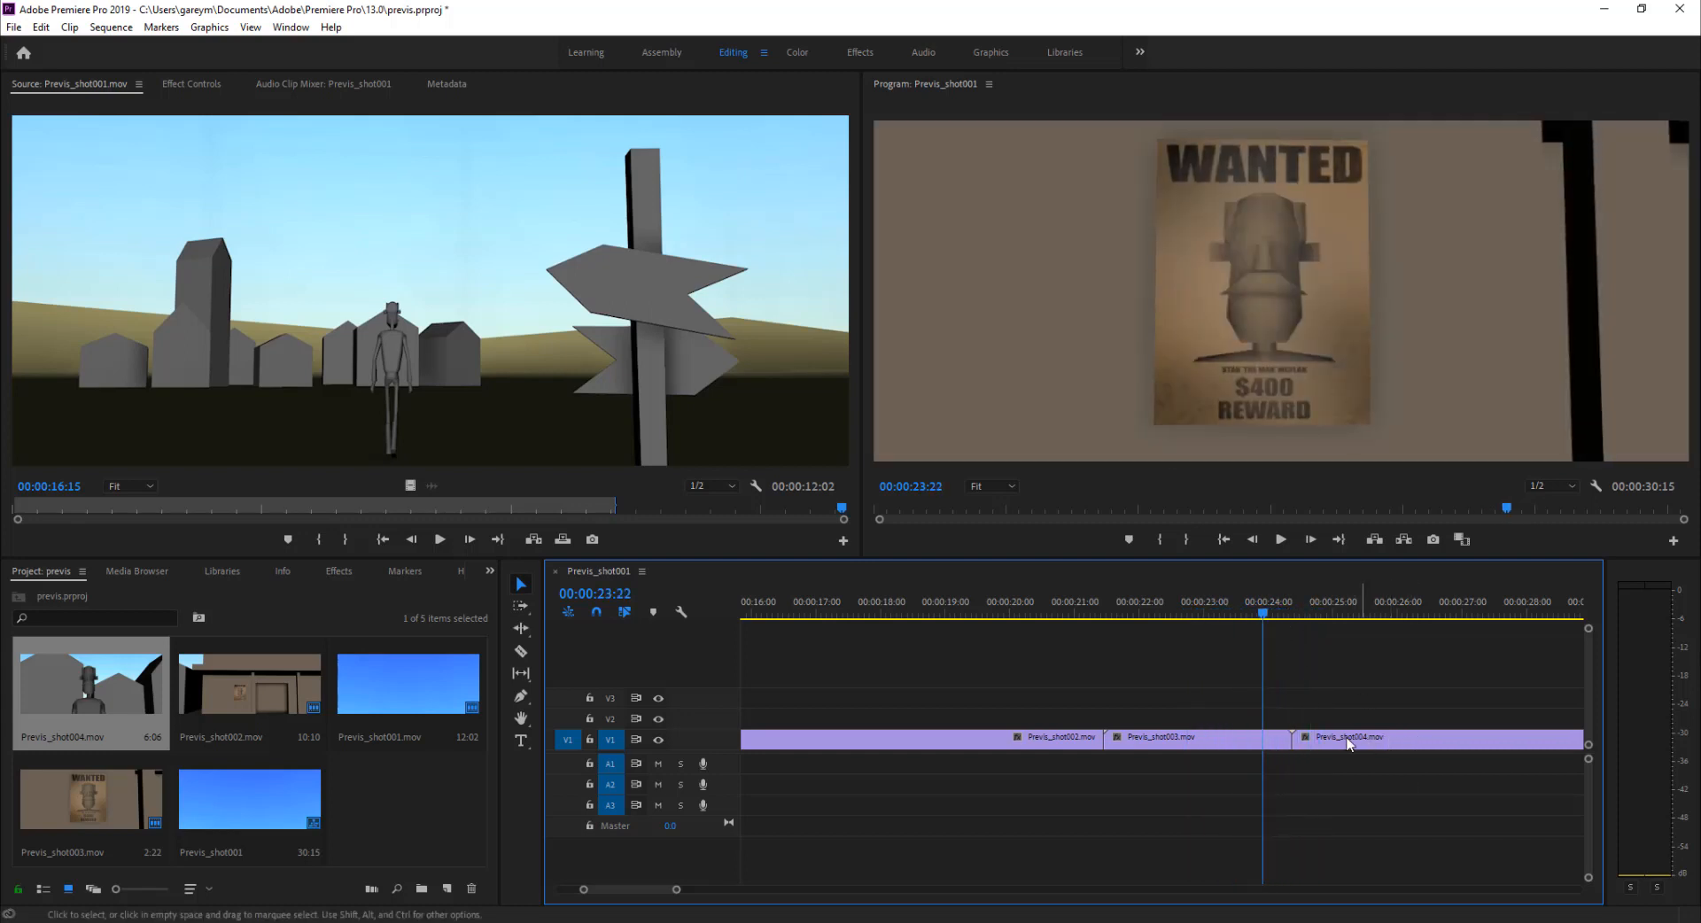
left_click_drag(1398, 744, 1333, 721)
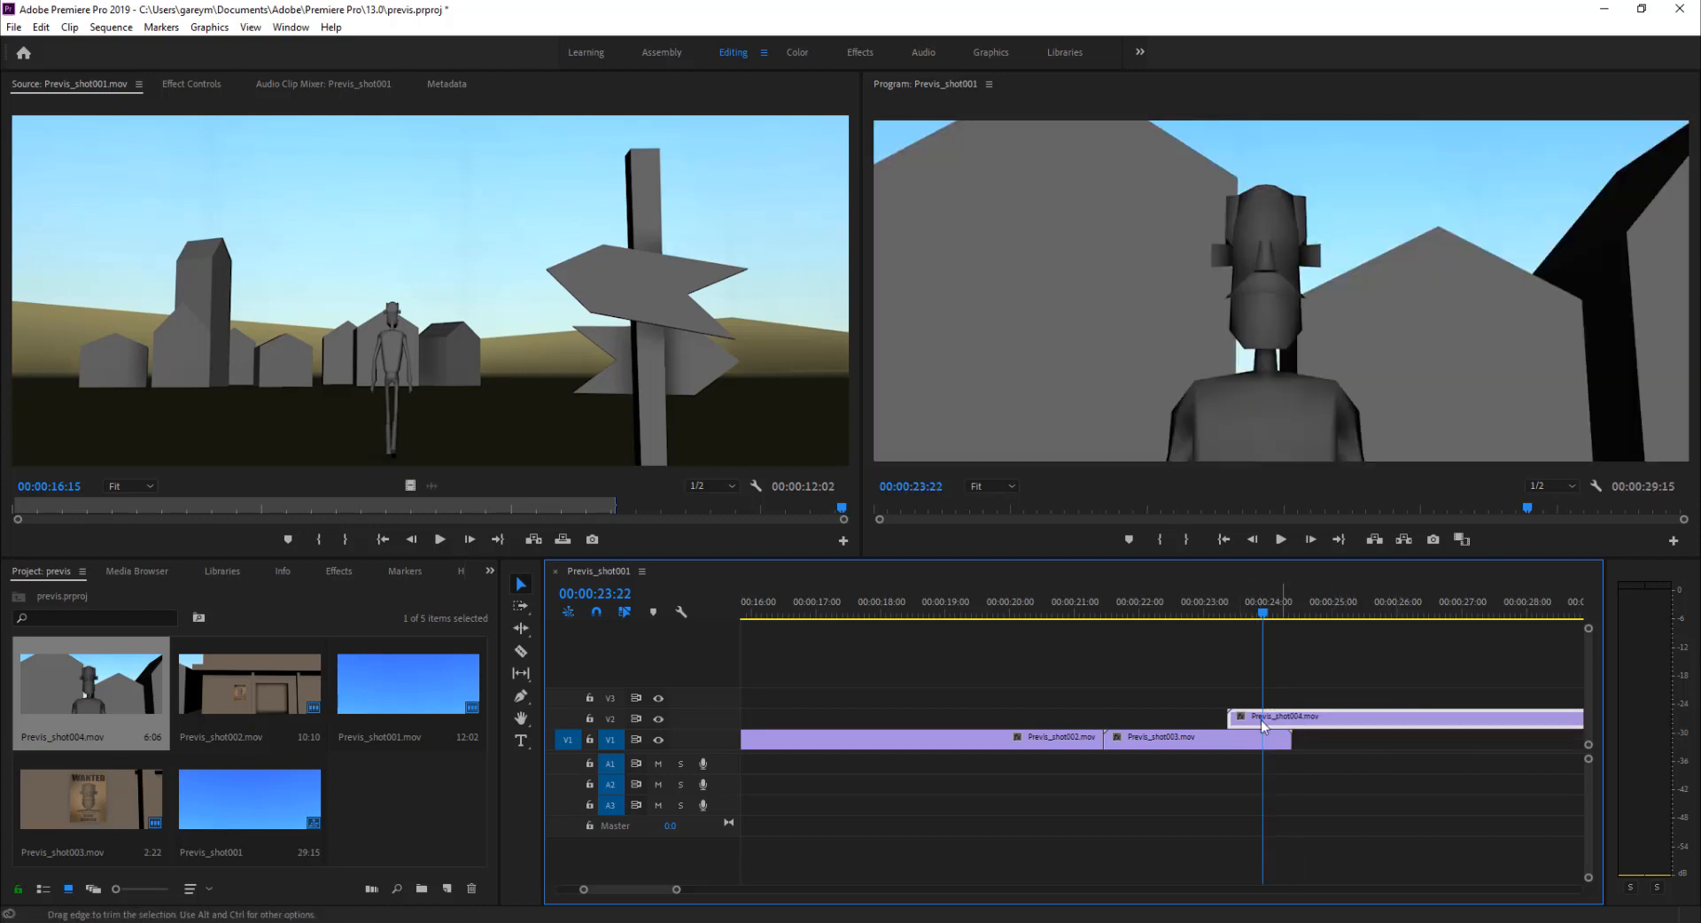
Step: Apply the Additive Dissolve video transition to the start of Previs_shot004.mov on V2
left_click_drag(1264, 618, 1231, 613)
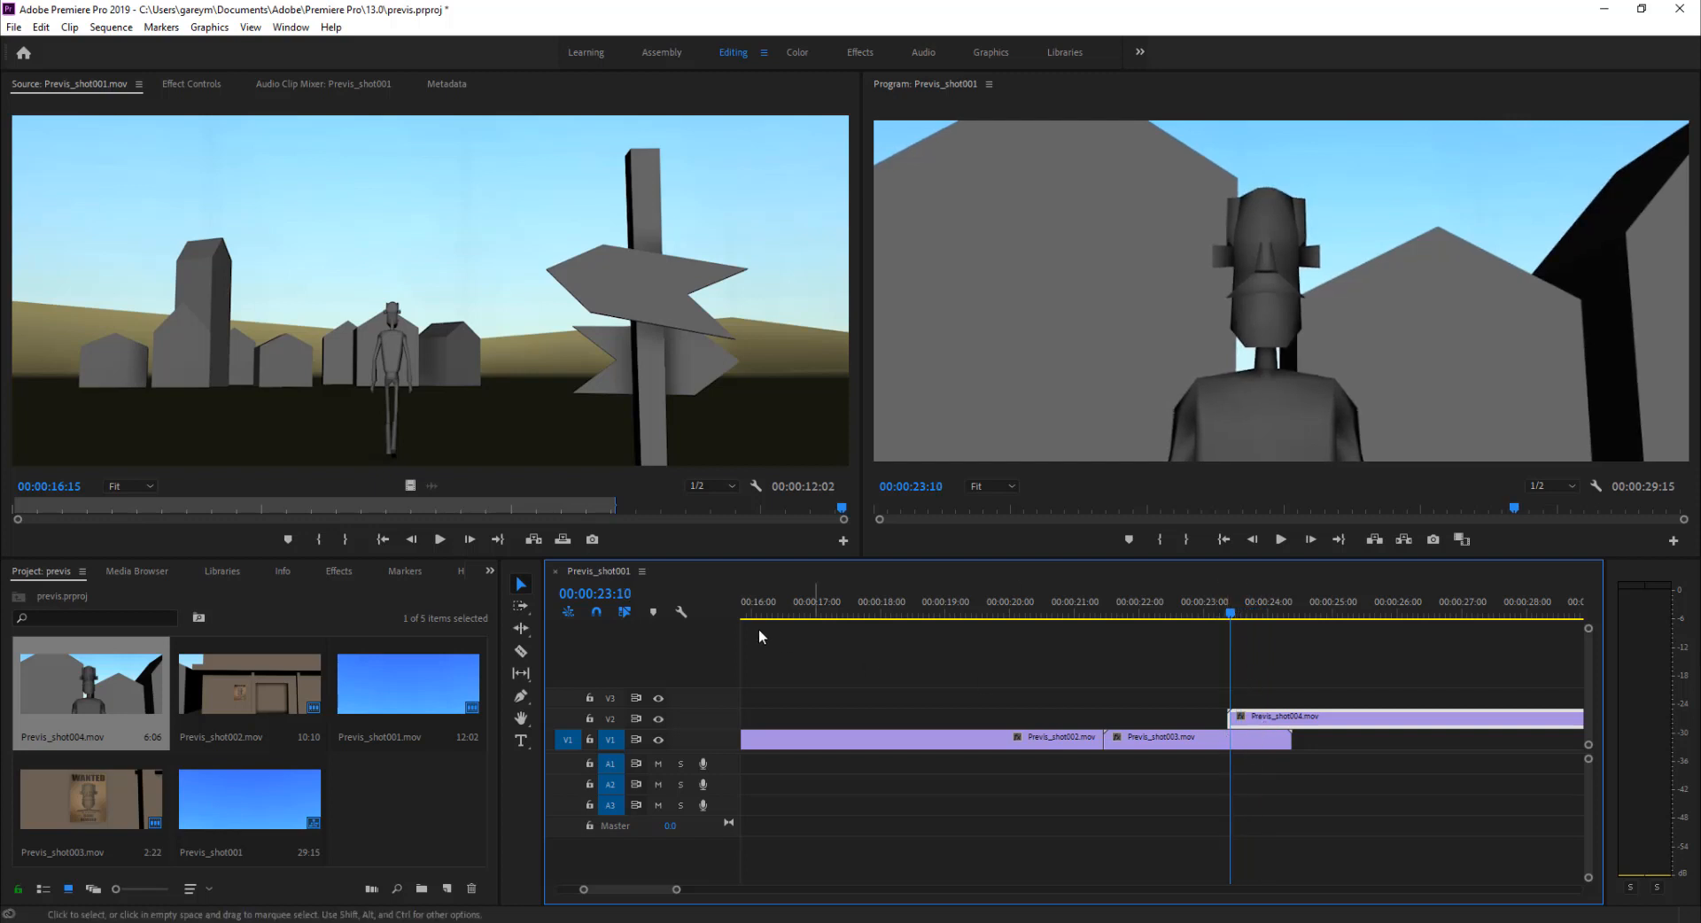
mouse_move(1262, 618)
left_mouse_down()
mouse_move(1231, 609)
mouse_move(1293, 618)
mouse_move(1232, 618)
left_mouse_up()
left_click(339, 572)
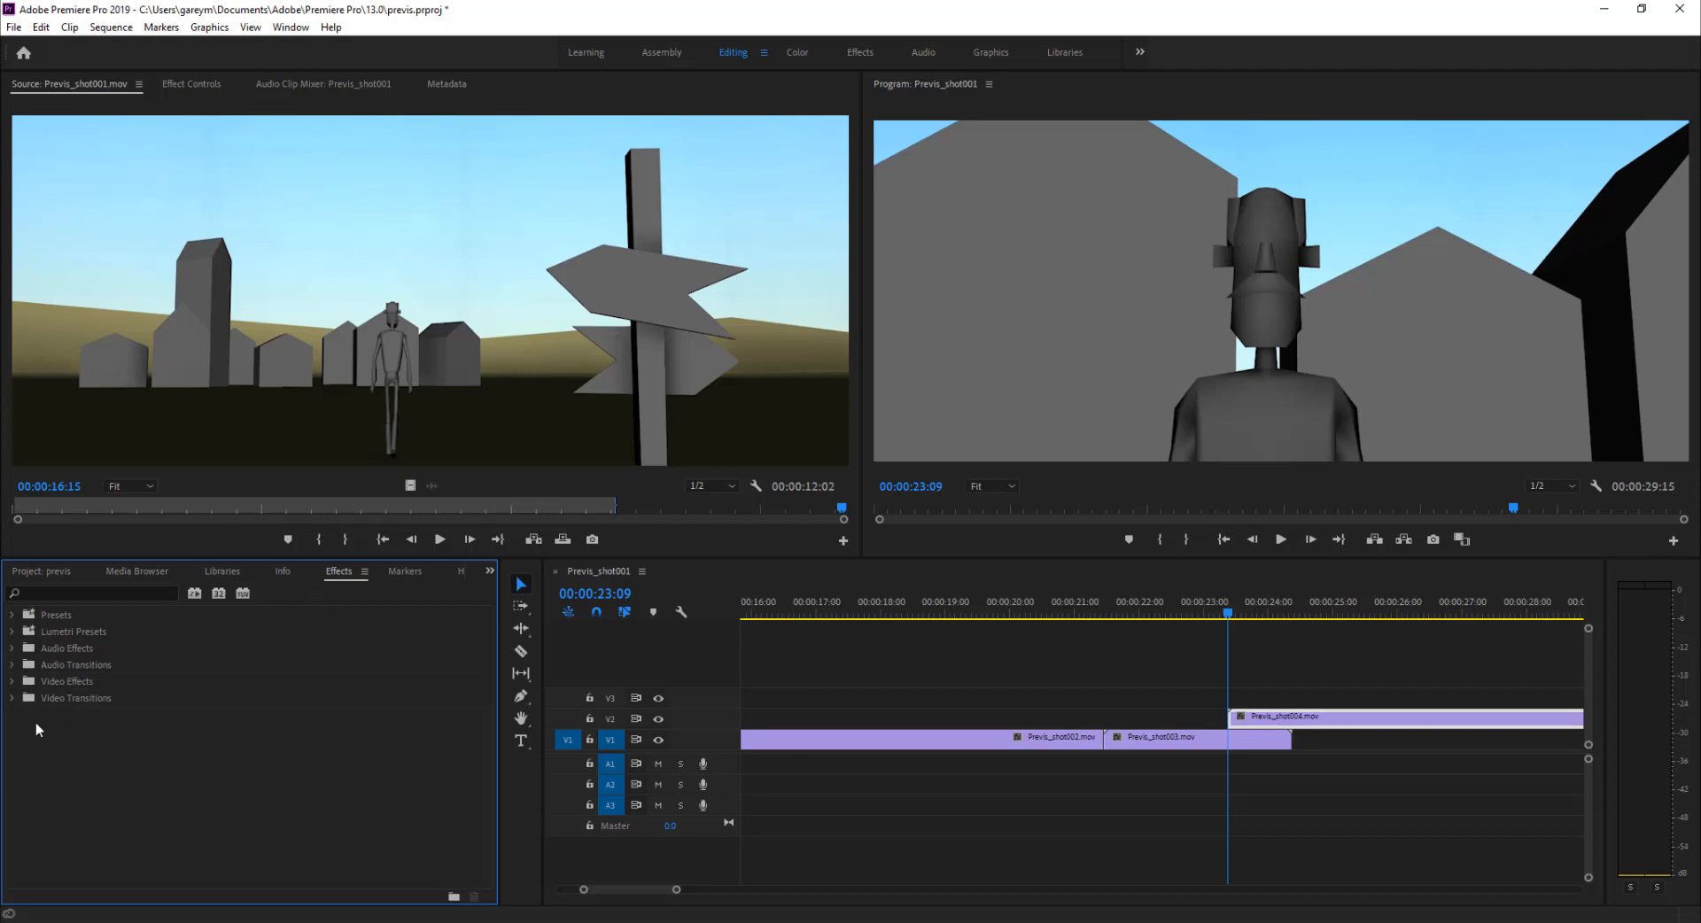
left_click(13, 698)
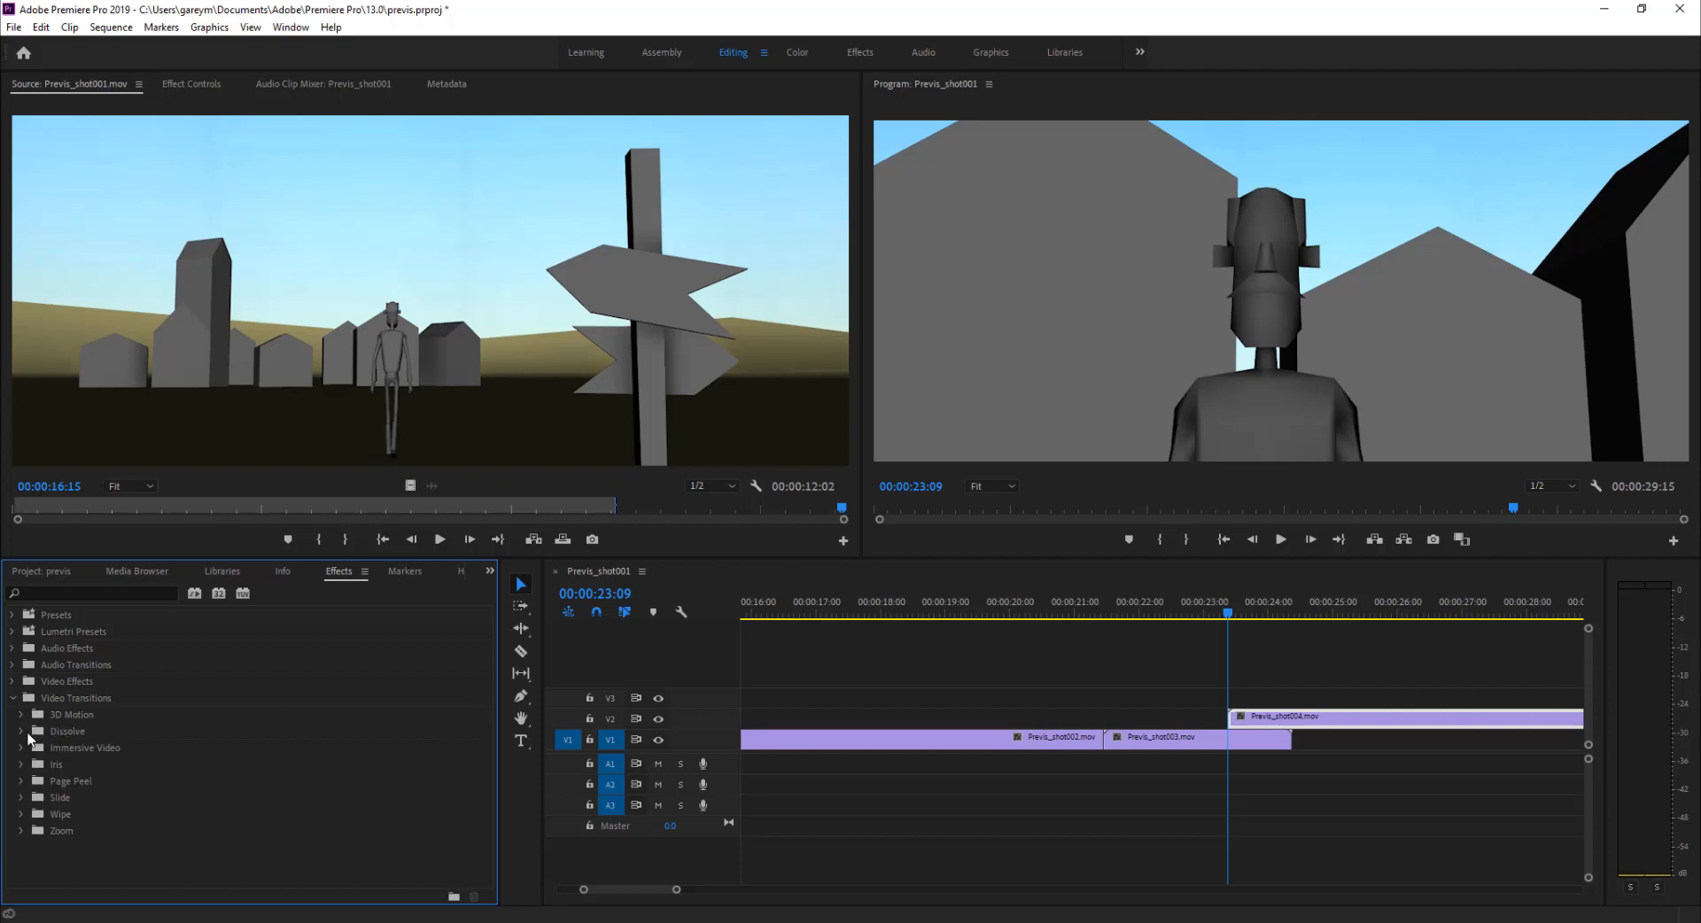
left_click(22, 732)
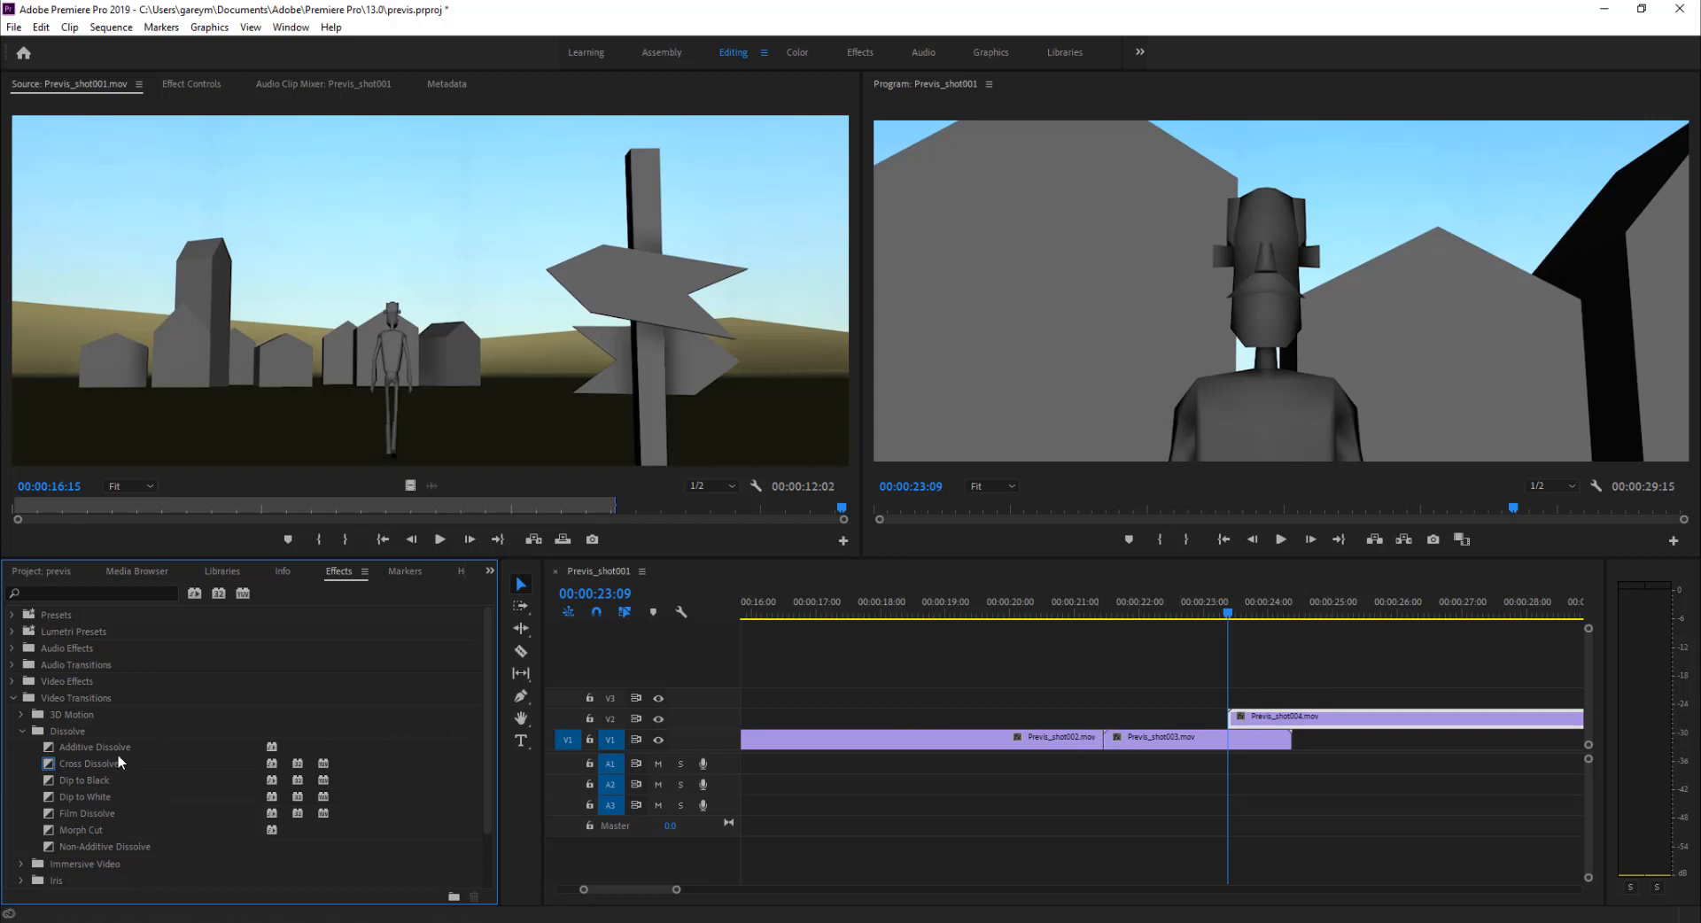
left_click_drag(78, 747, 578, 723)
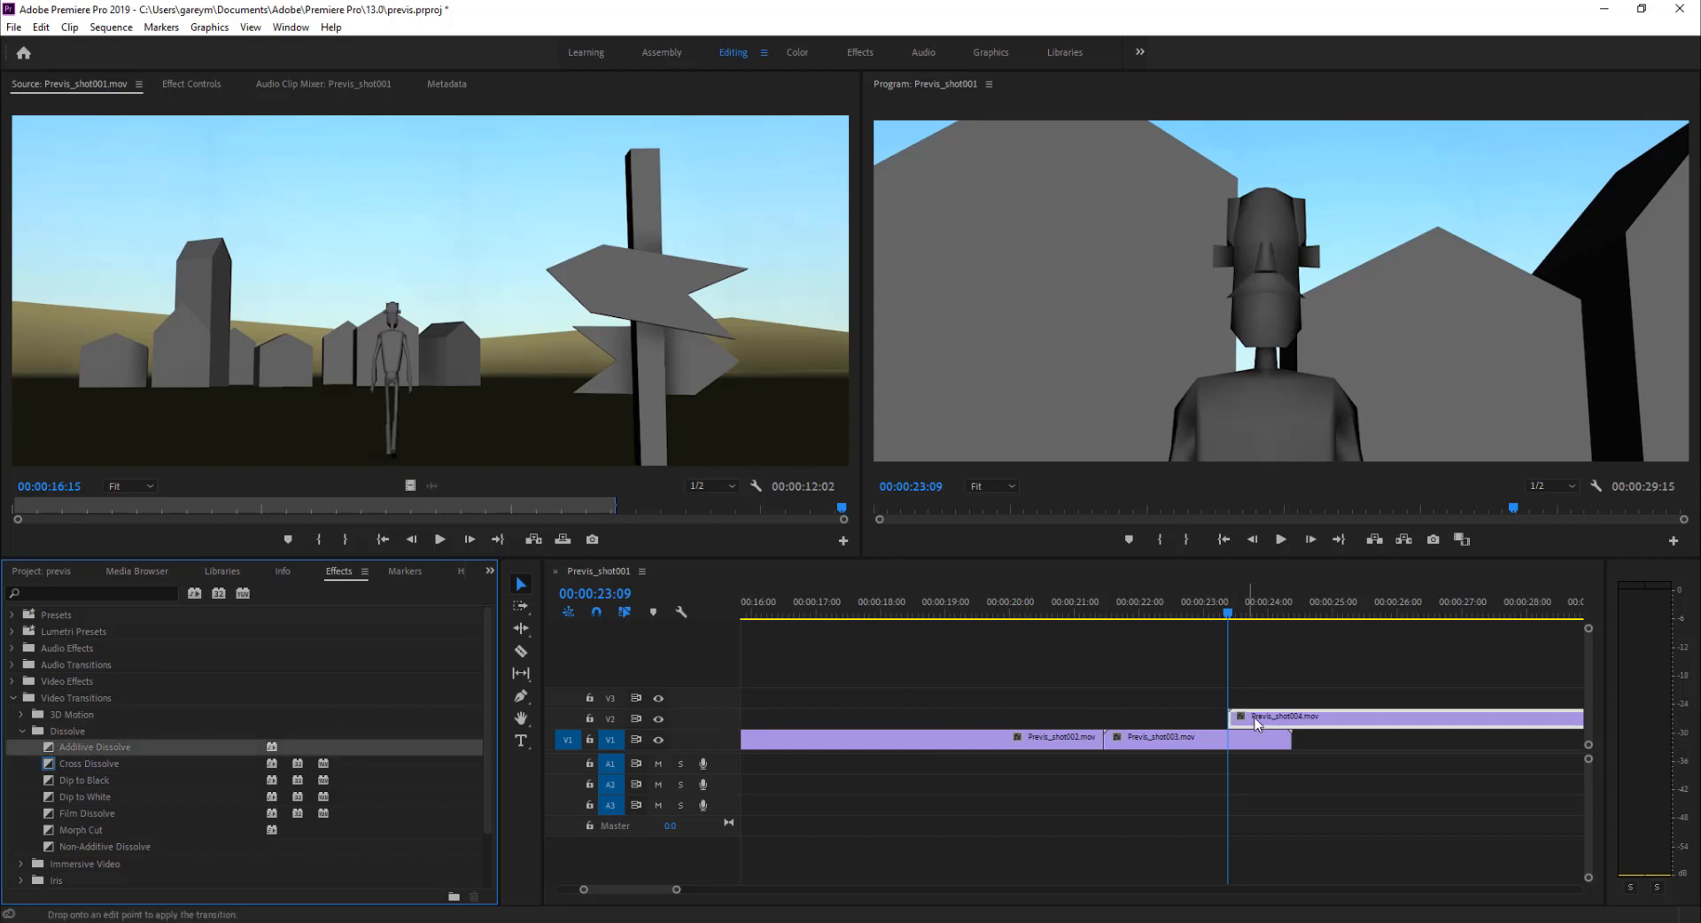
left_click_drag(1259, 724, 1237, 724)
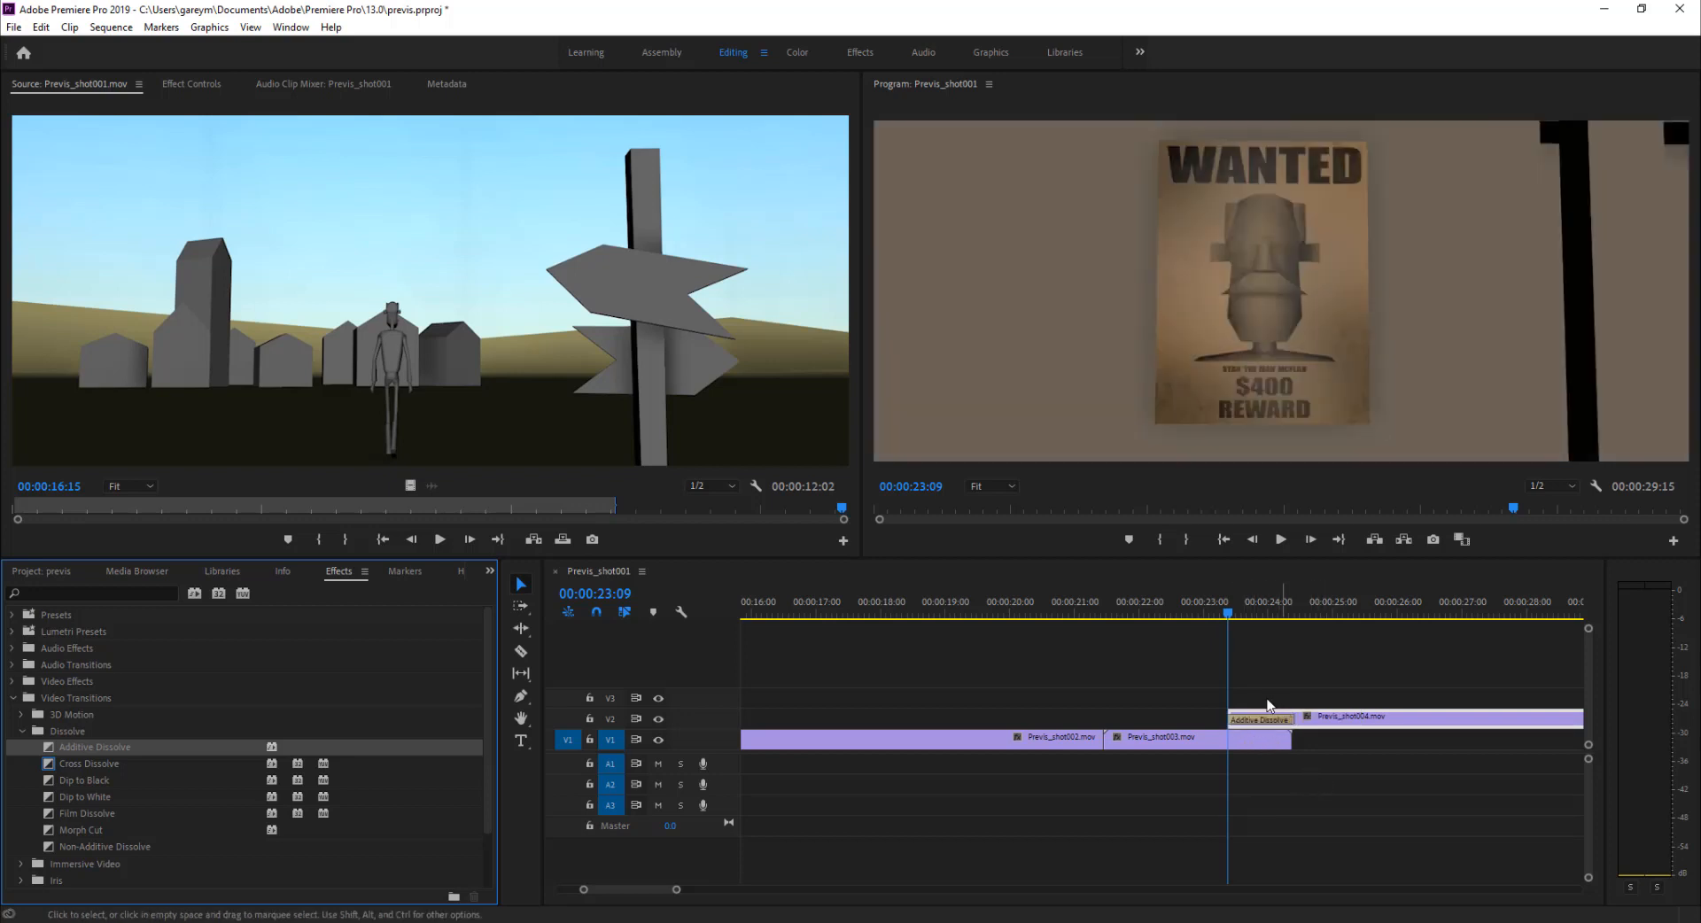
Step: Shorten the Additive Dissolve on Previs_shot004.mov to finish exactly where Previs_shot003.mov ends, and scrub through the blend
key("equal")
key("equal")
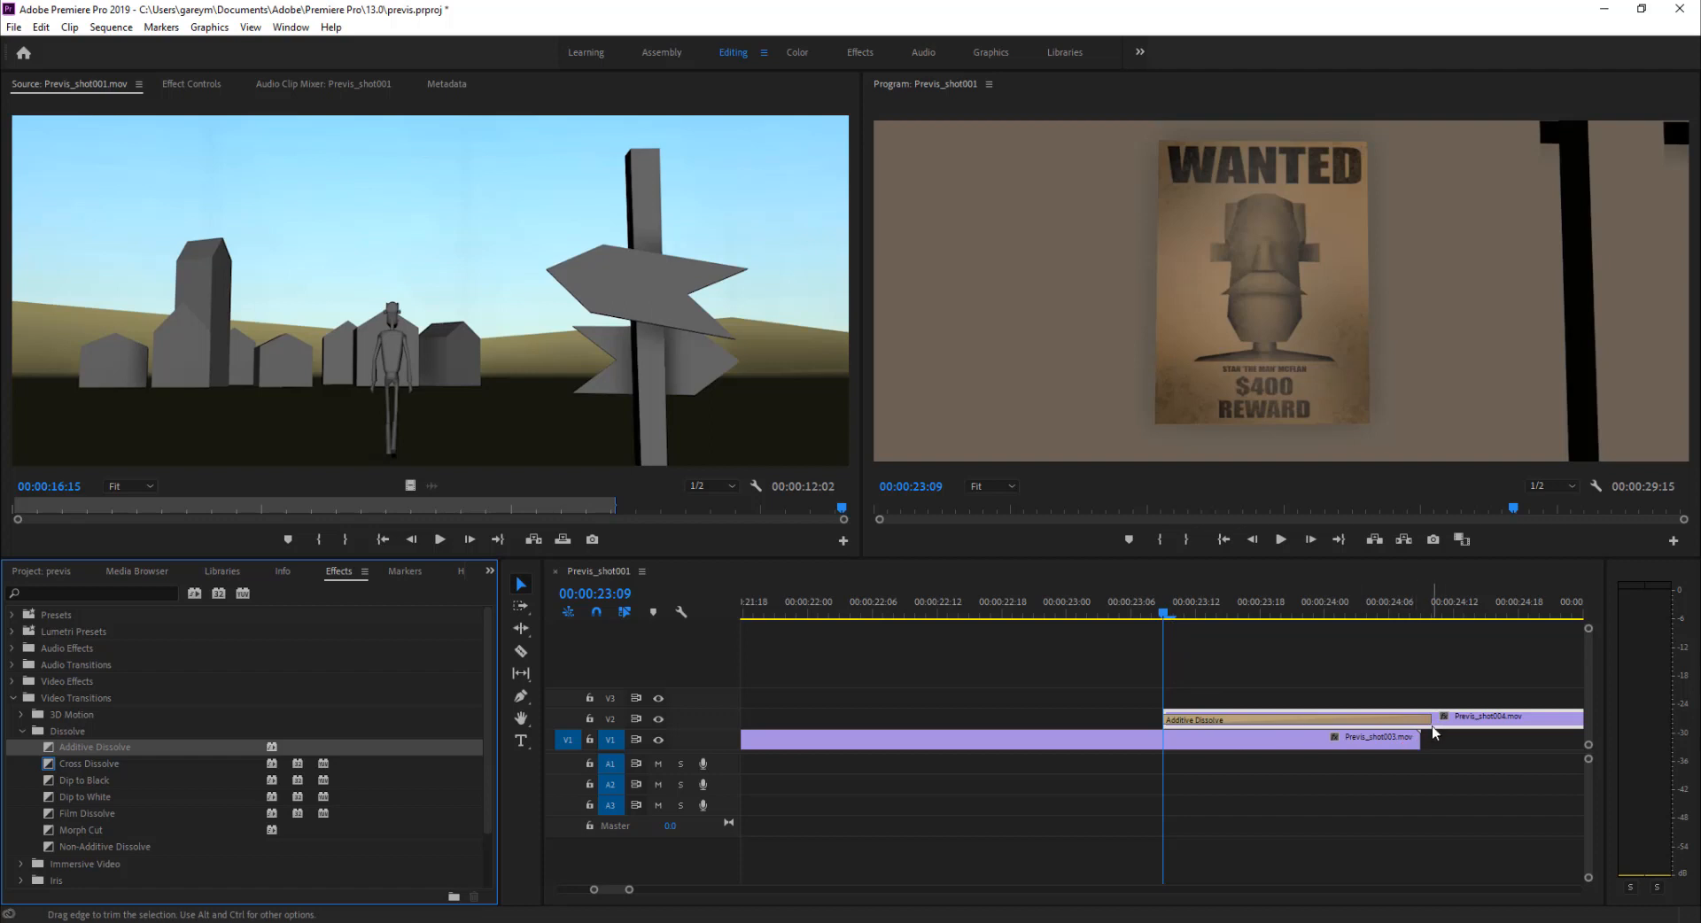
left_click_drag(1174, 613, 1308, 611)
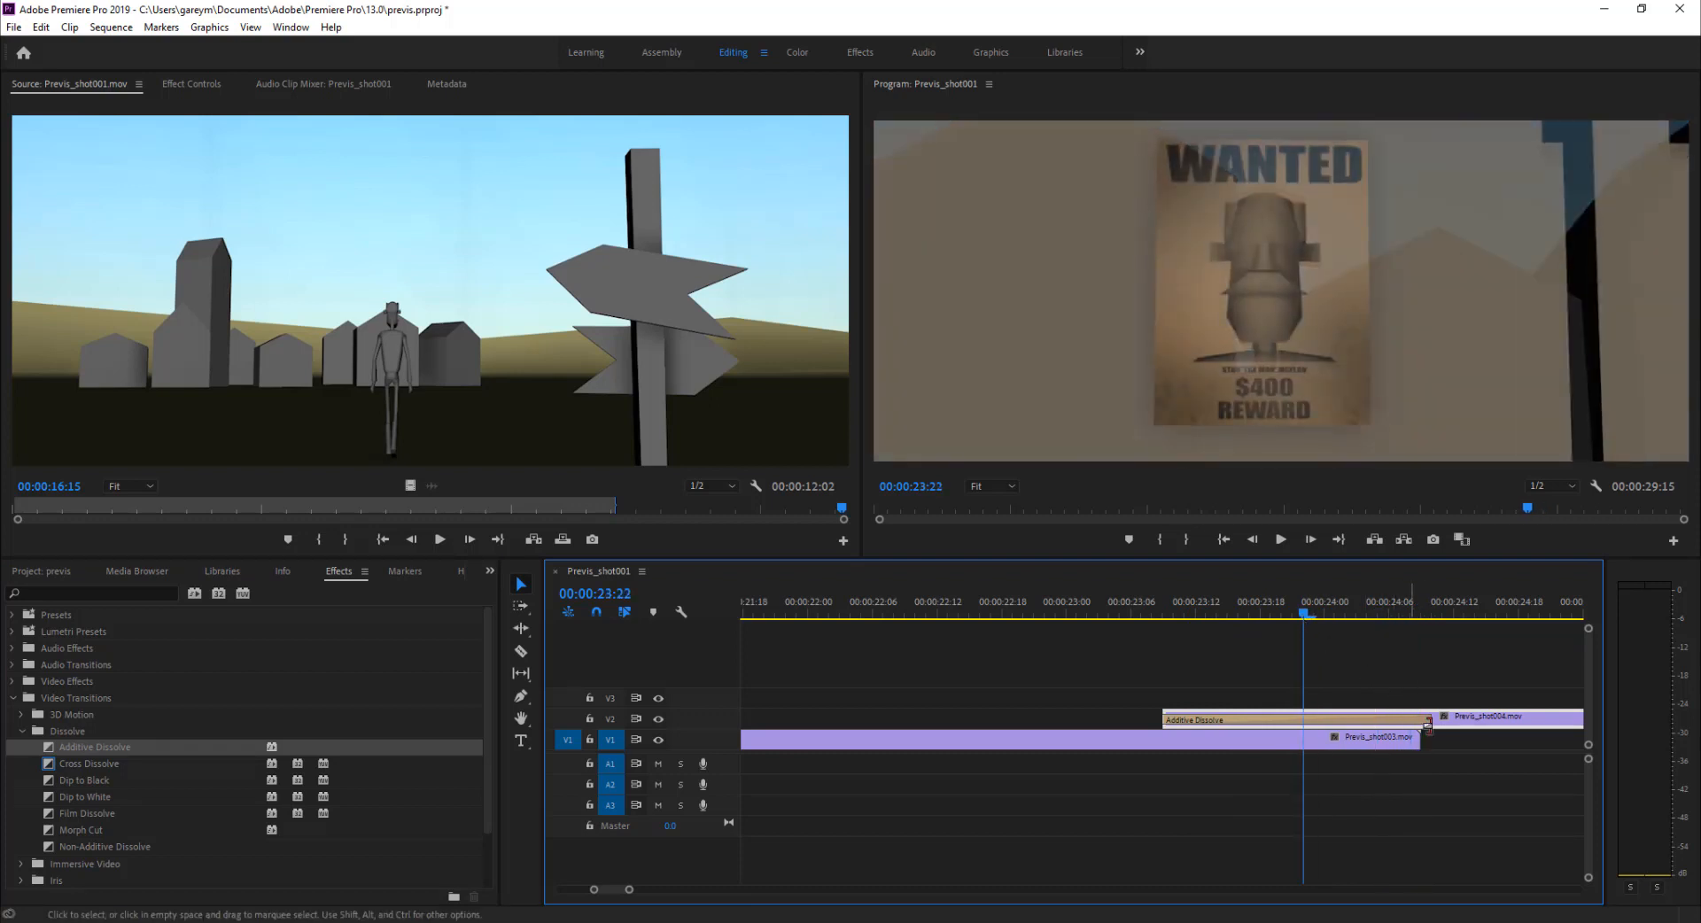
left_click_drag(1433, 718, 1418, 717)
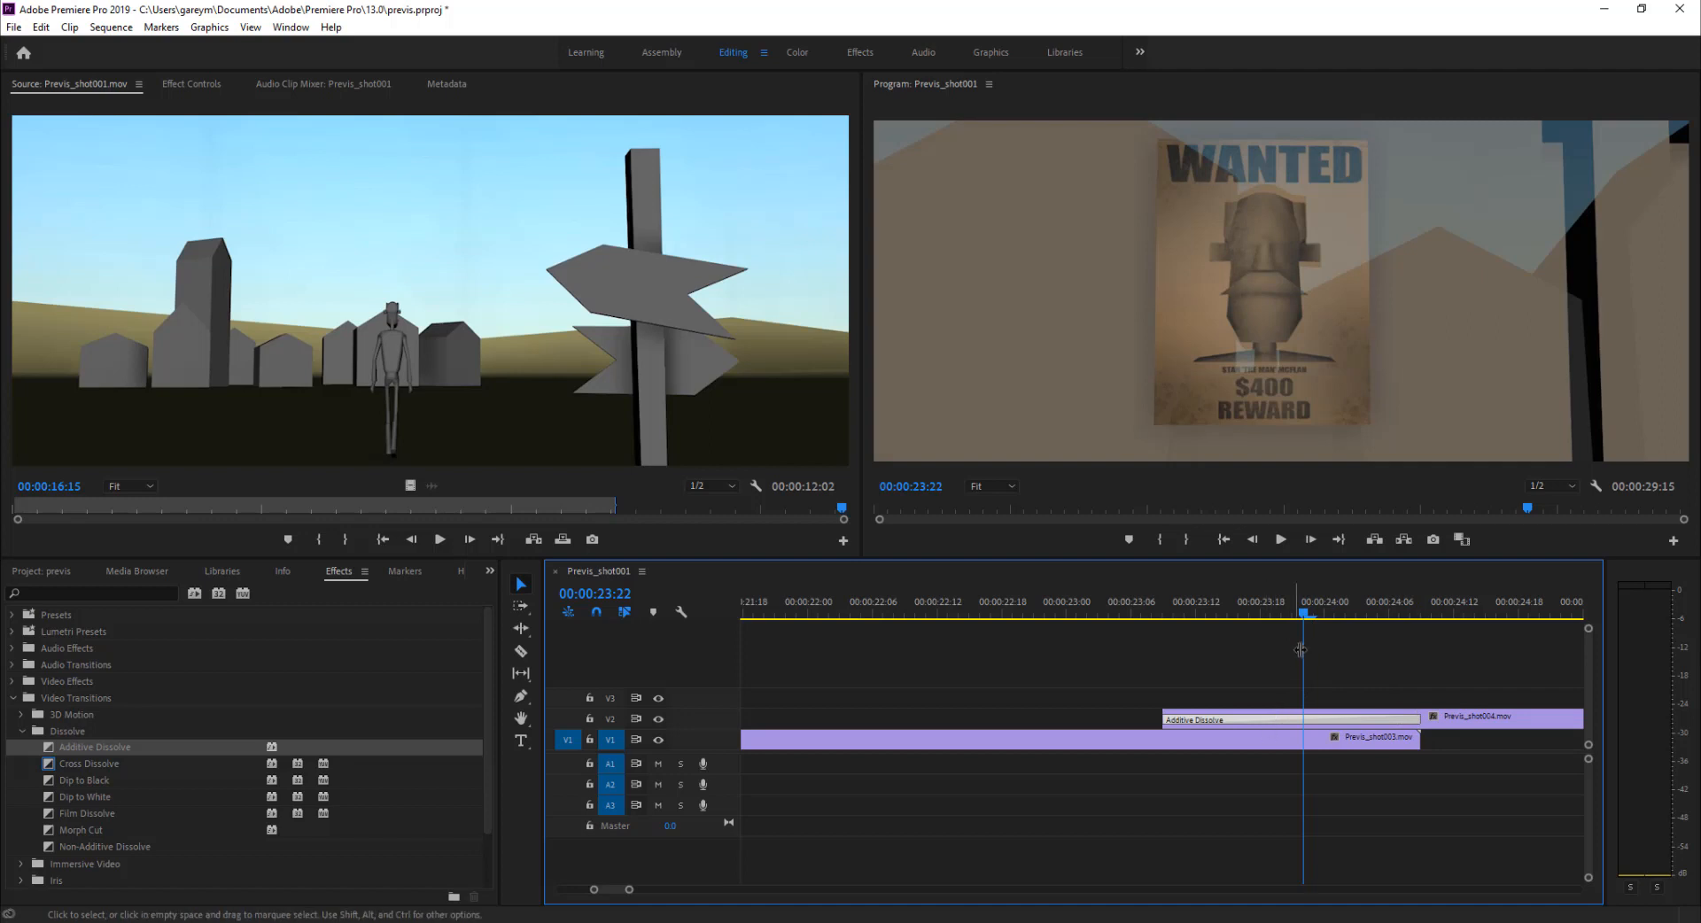
double_click(1272, 720)
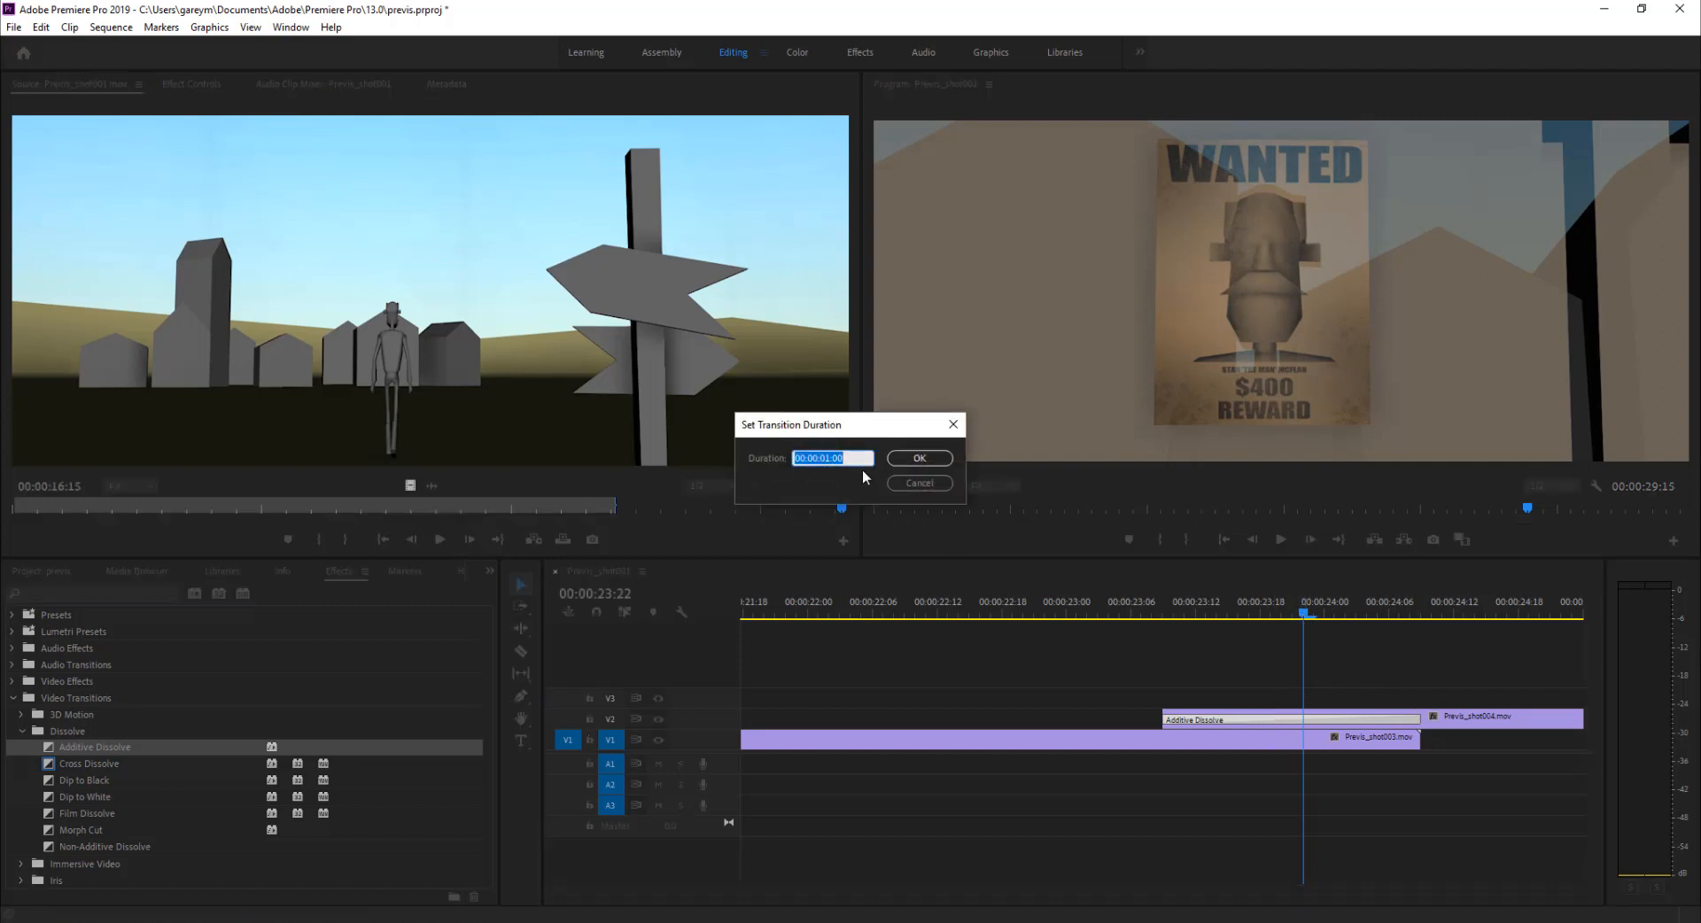
left_click(920, 483)
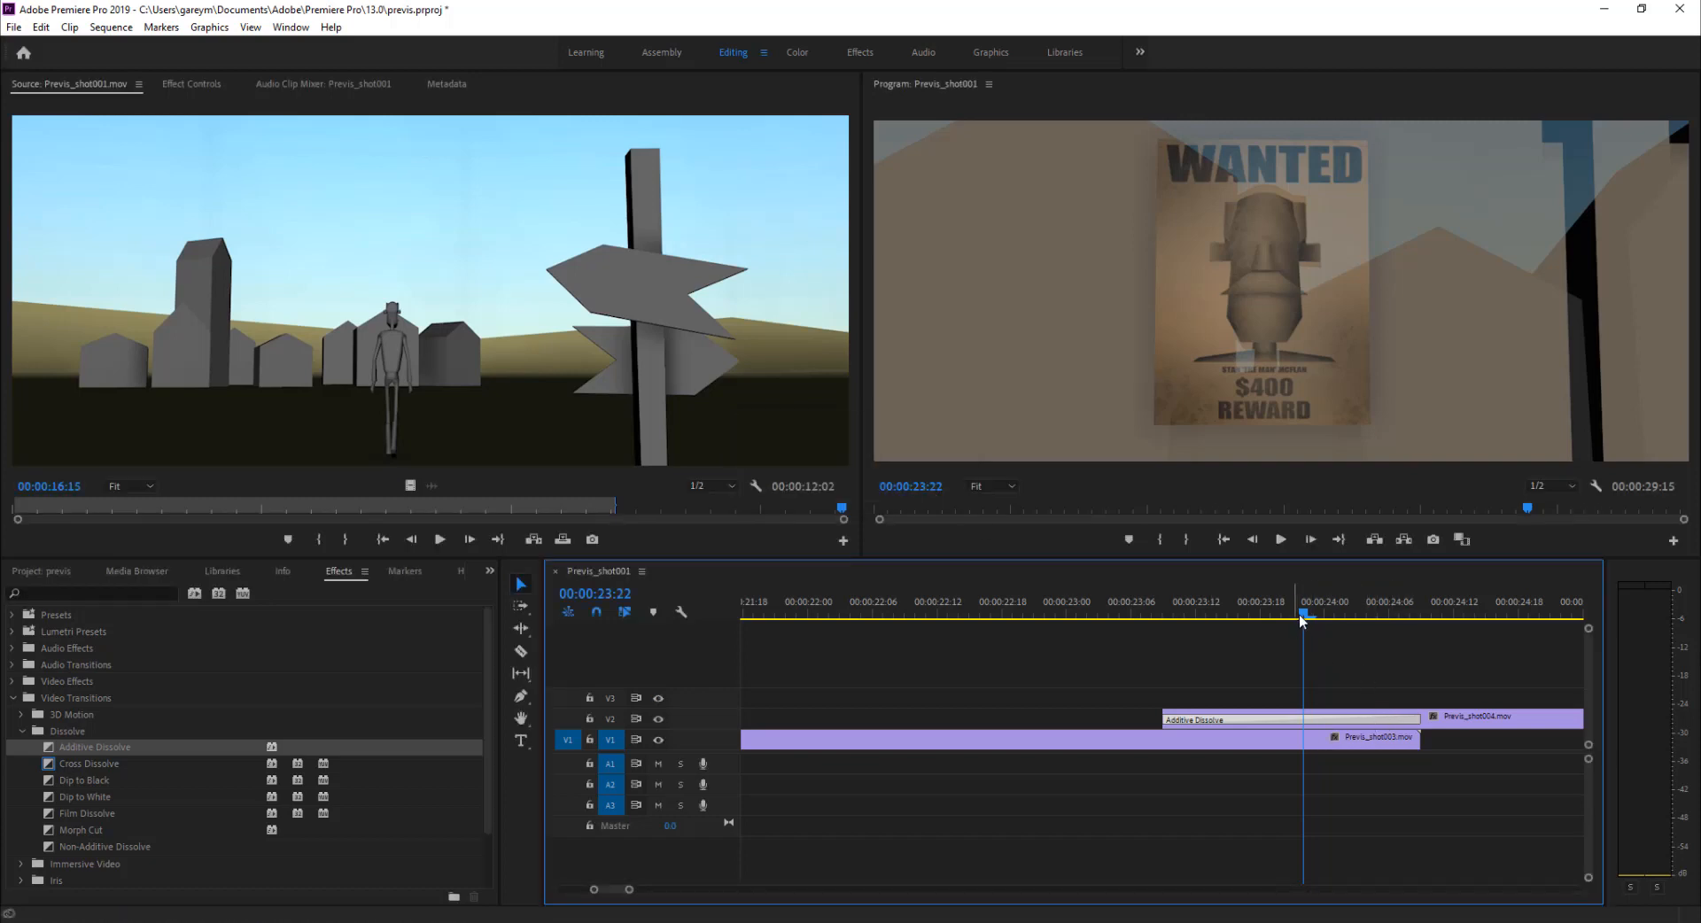
left_click_drag(1299, 614, 1453, 684)
left_click_drag(1105, 667, 1444, 700)
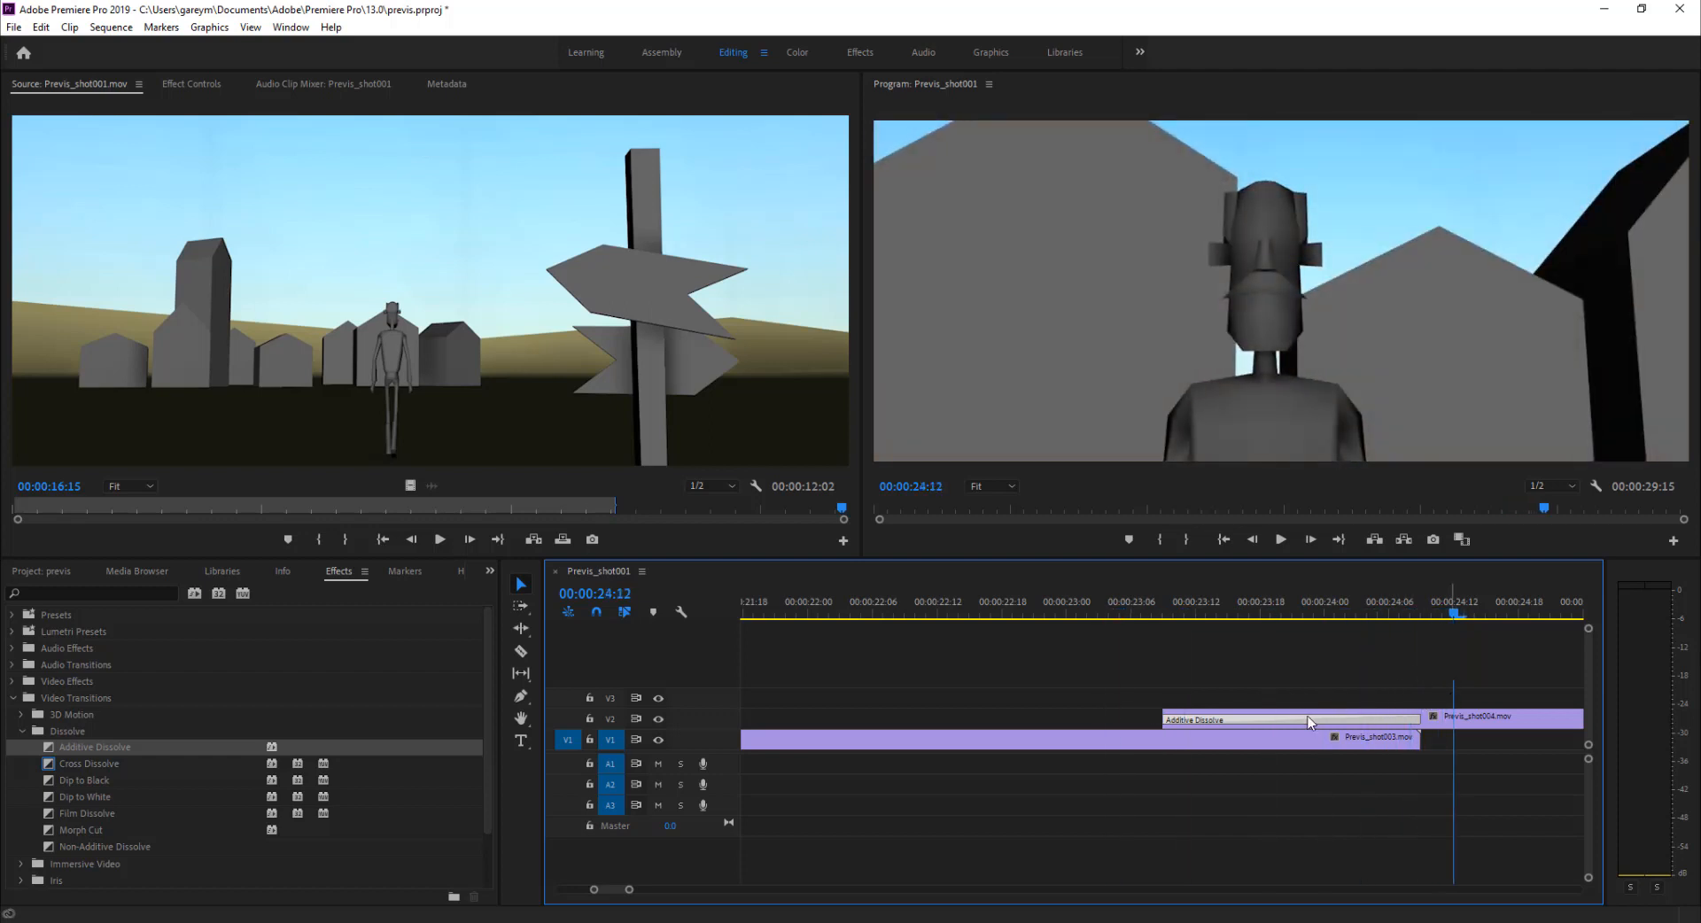
Step: Apply an Additive Dissolve to the start of Previs_shot001.mov on V1
key("minus")
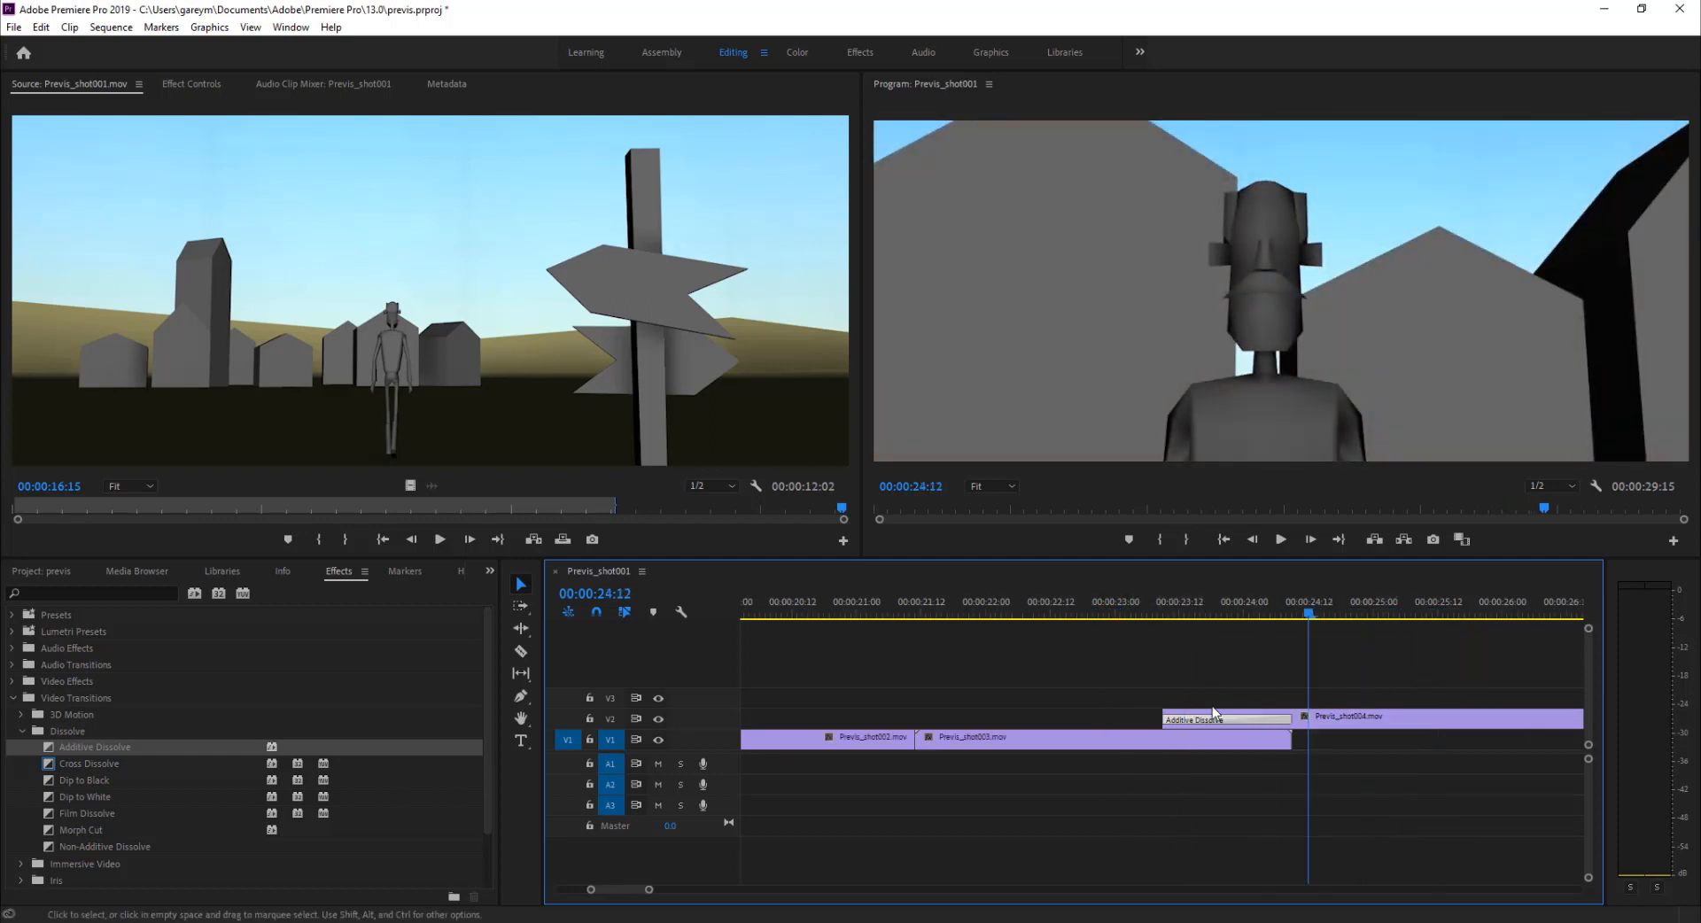
key("minus")
key("minus")
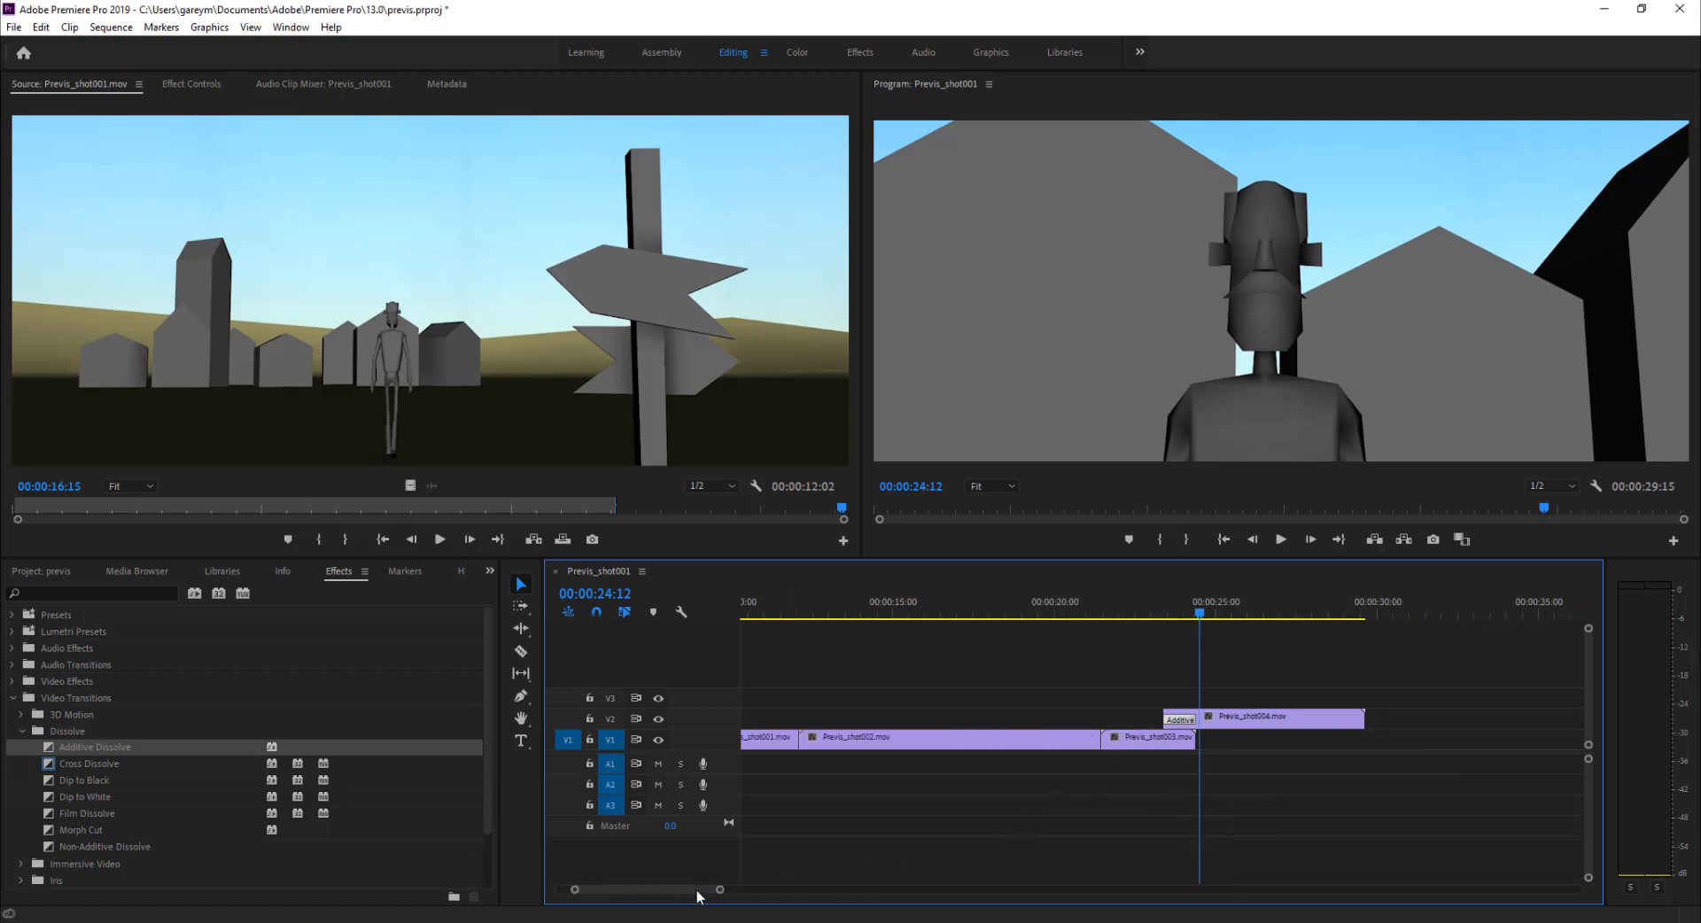
left_click_drag(694, 889, 667, 890)
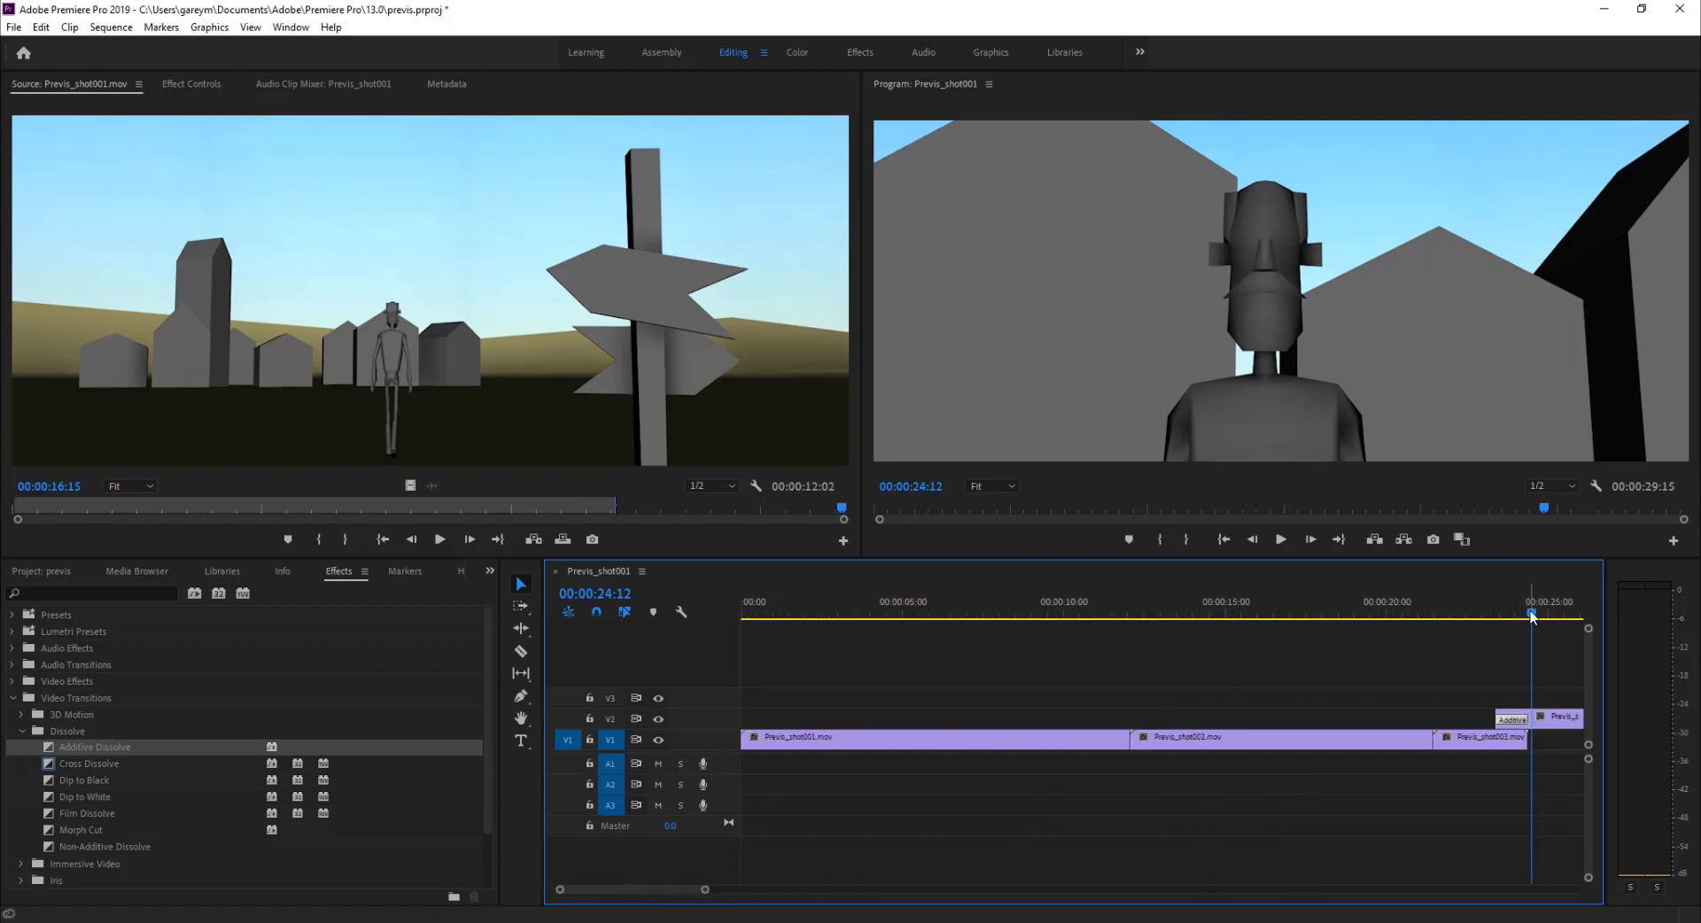
left_click_drag(1489, 618, 861, 676)
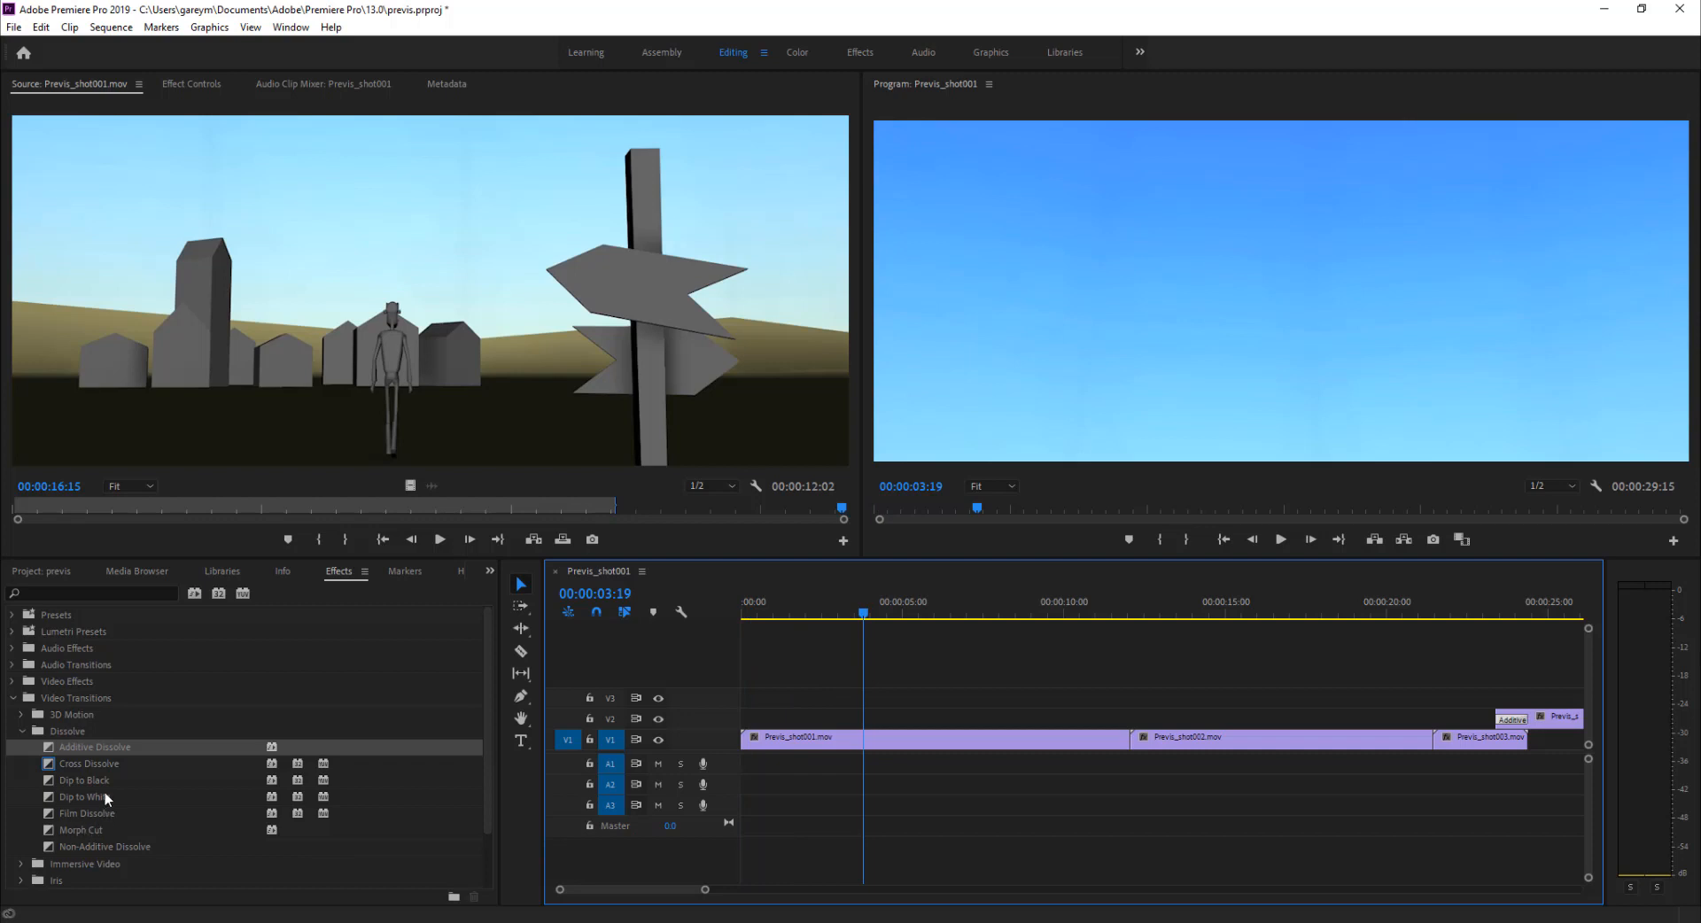
left_click_drag(85, 749, 751, 738)
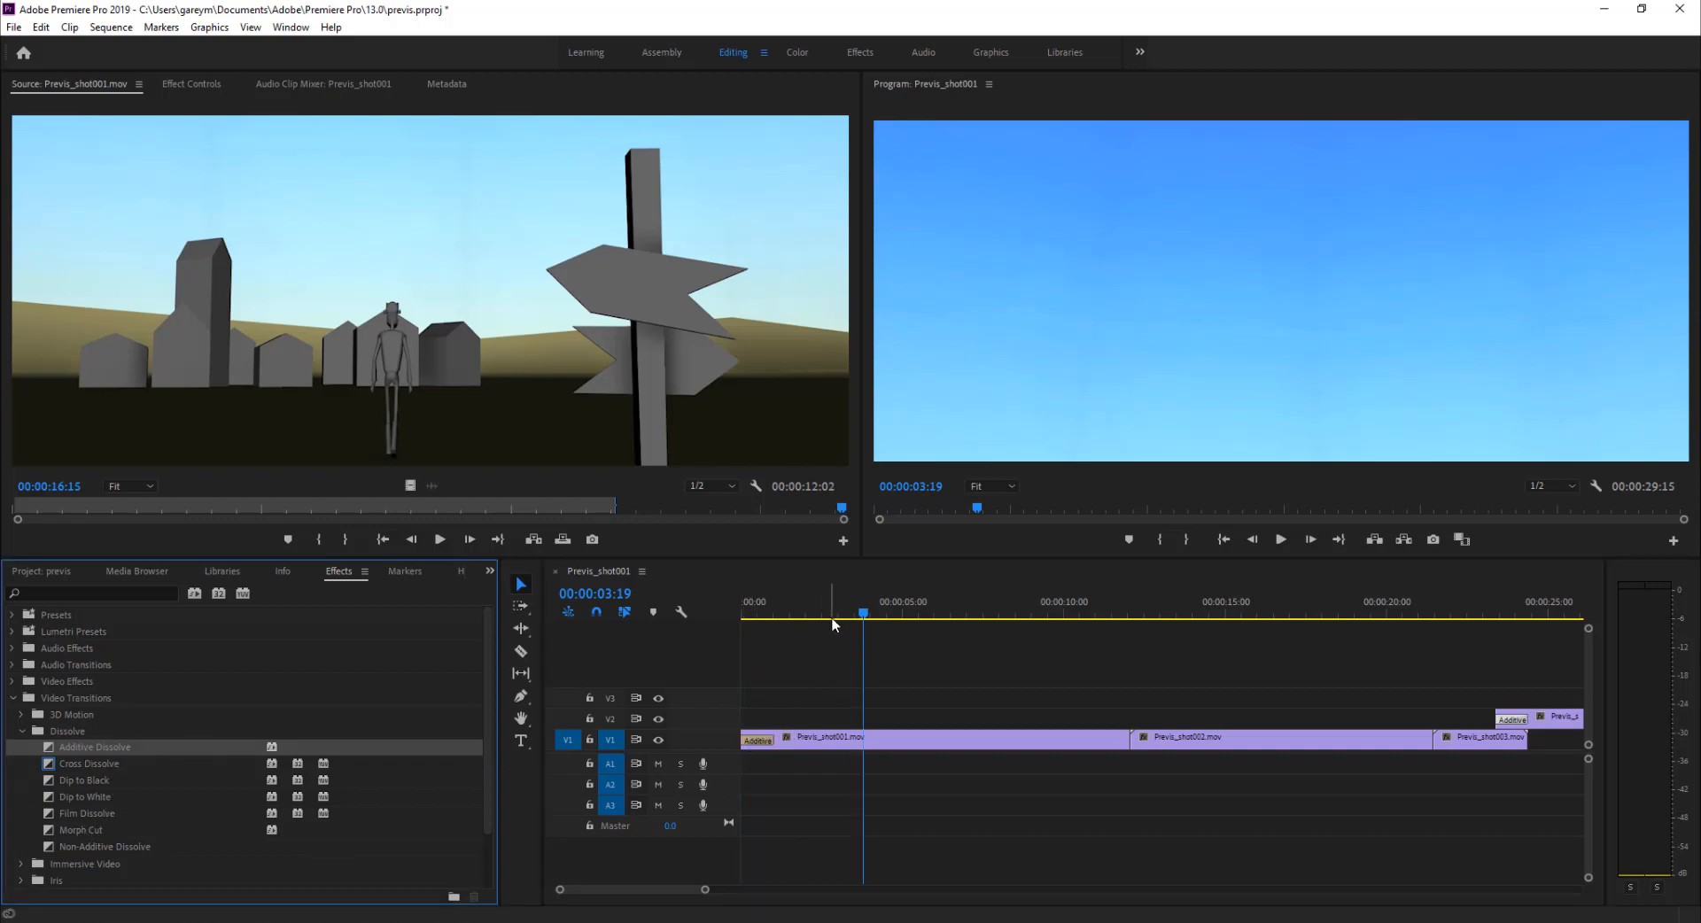
Step: Extend the opening Additive Dissolve on Previs_shot001.mov to 00:00:01:21 and play back the fade-in from the sequence start
left_click_drag(863, 618, 739, 611)
key("=")
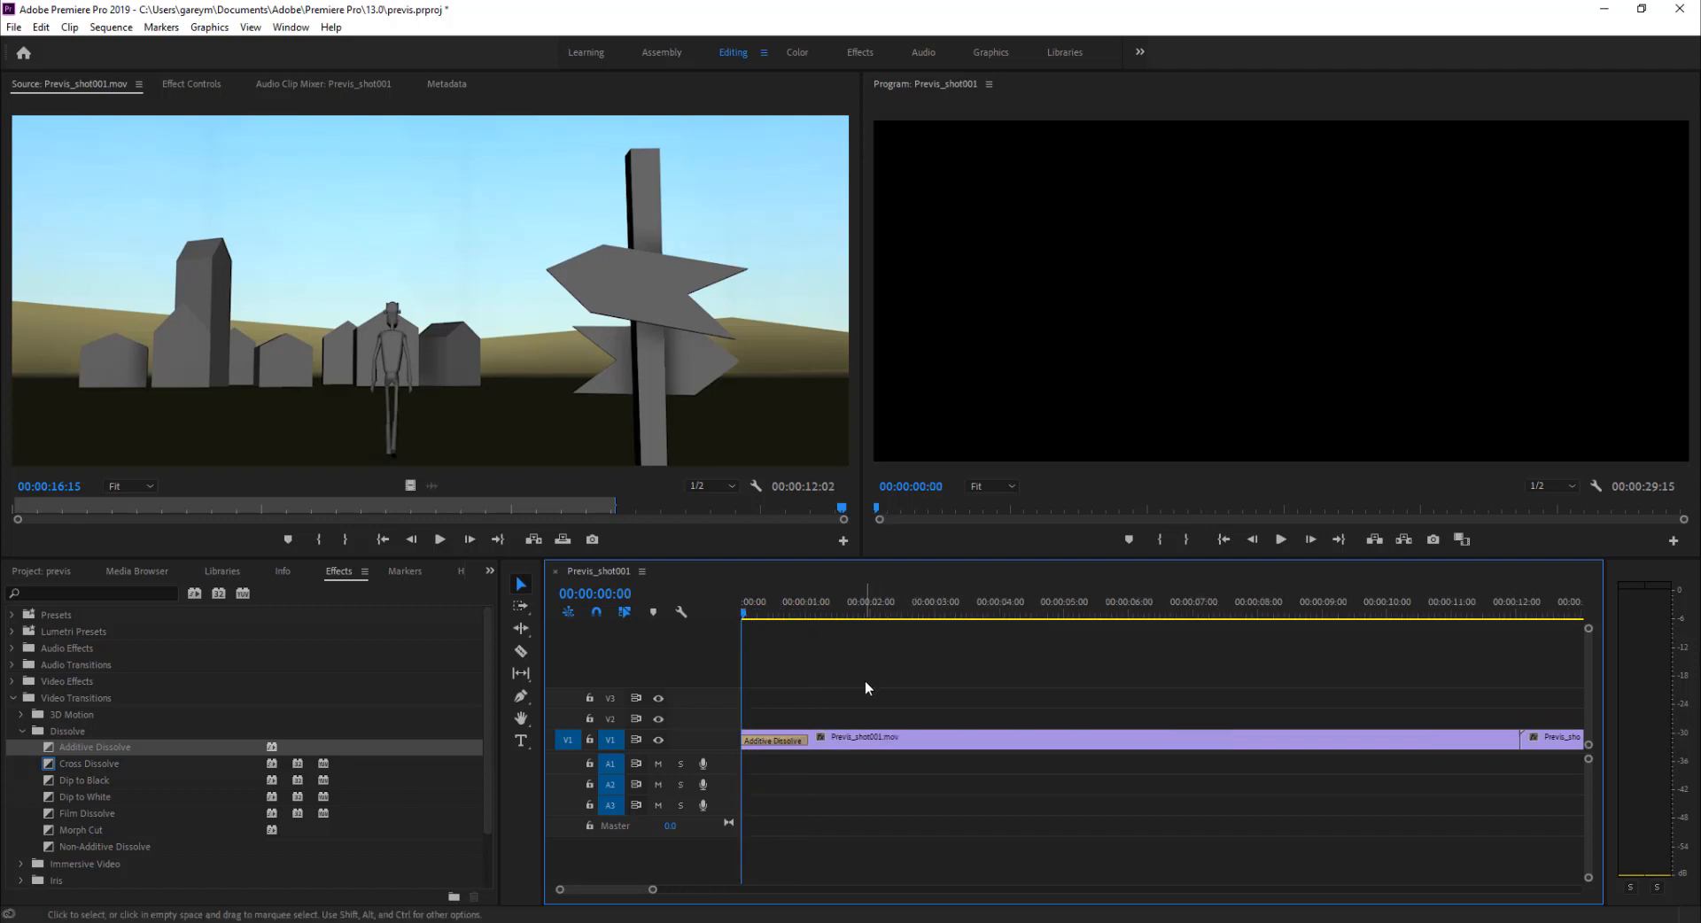
left_click(745, 611)
left_click_drag(746, 611, 857, 618)
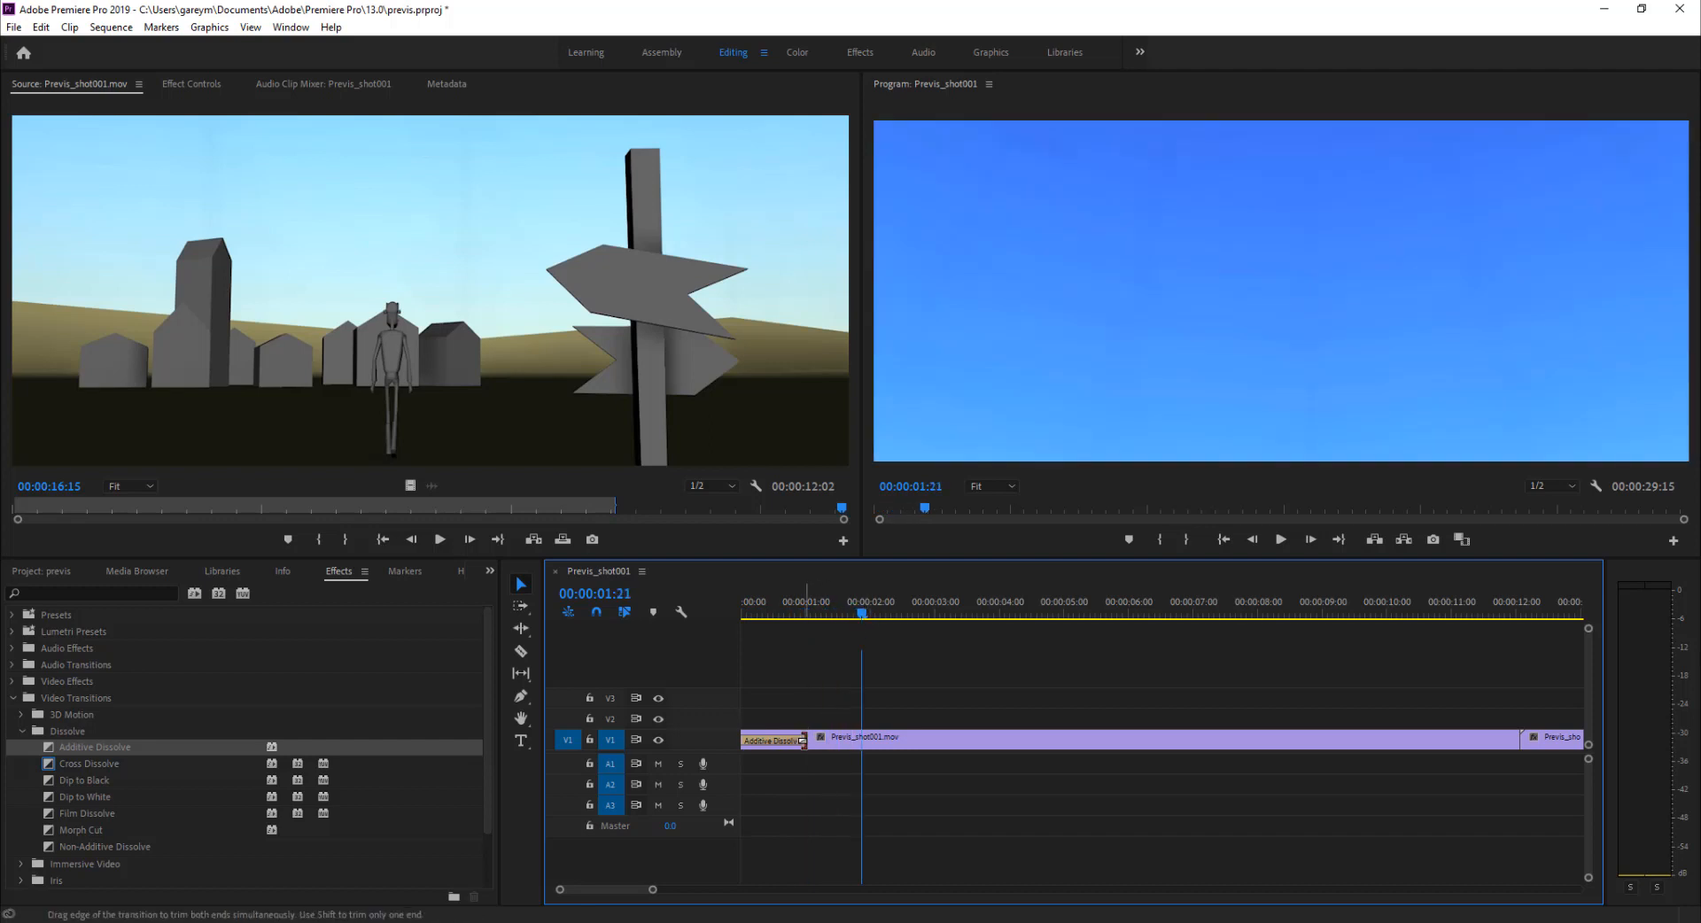
left_click_drag(803, 740, 857, 729)
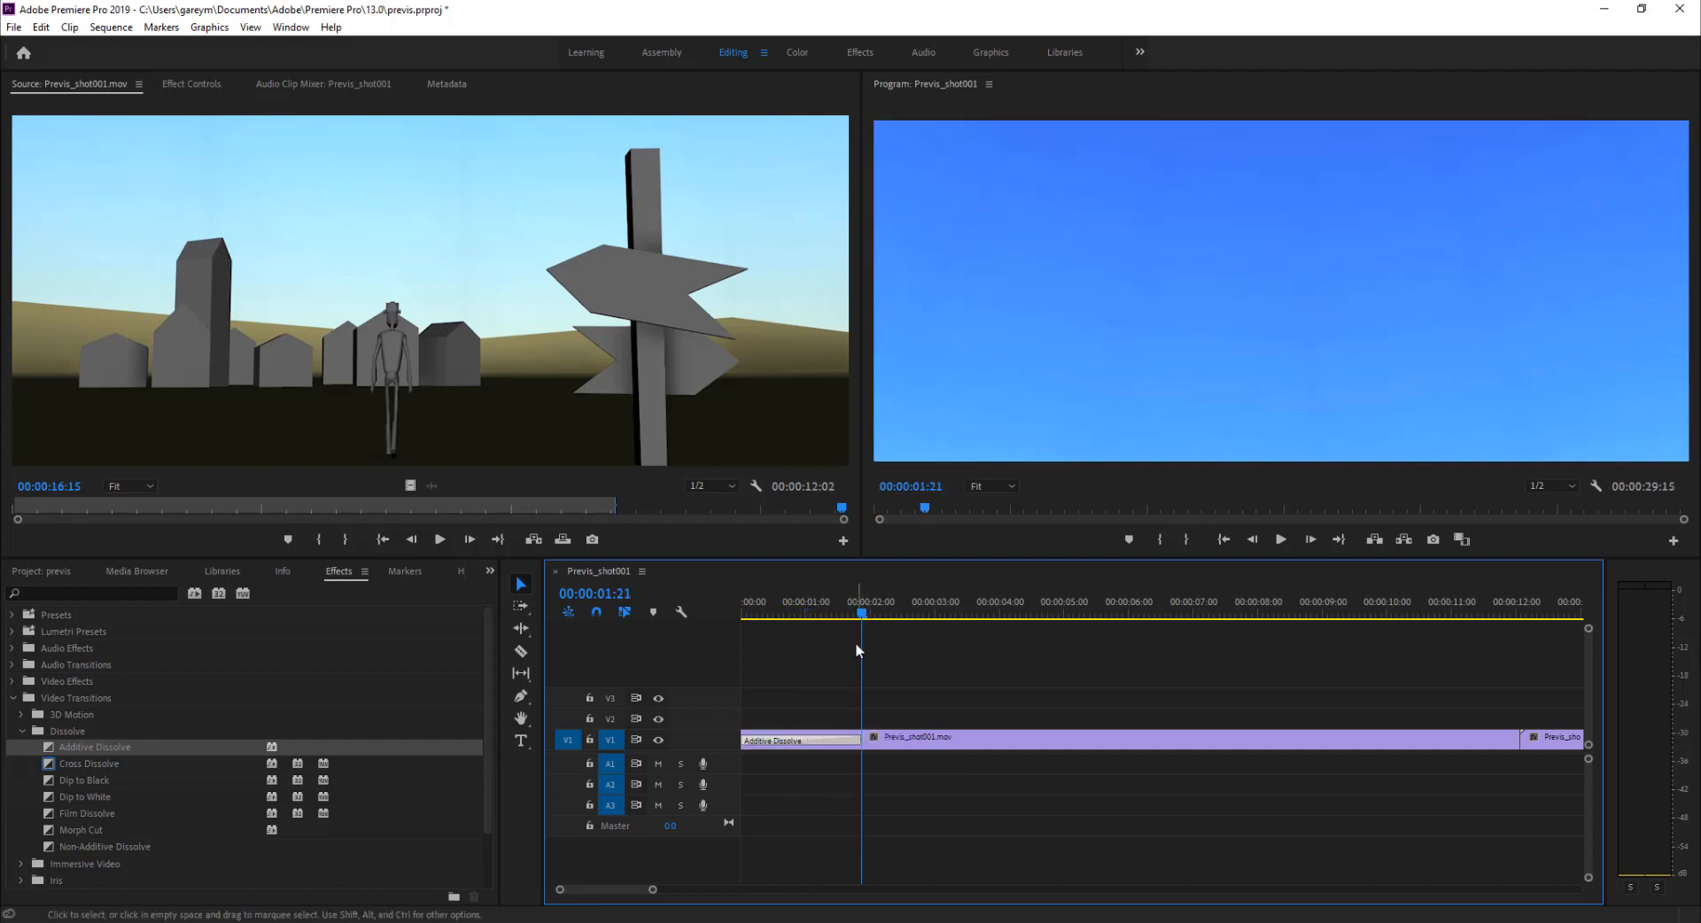
left_click_drag(861, 615, 714, 610)
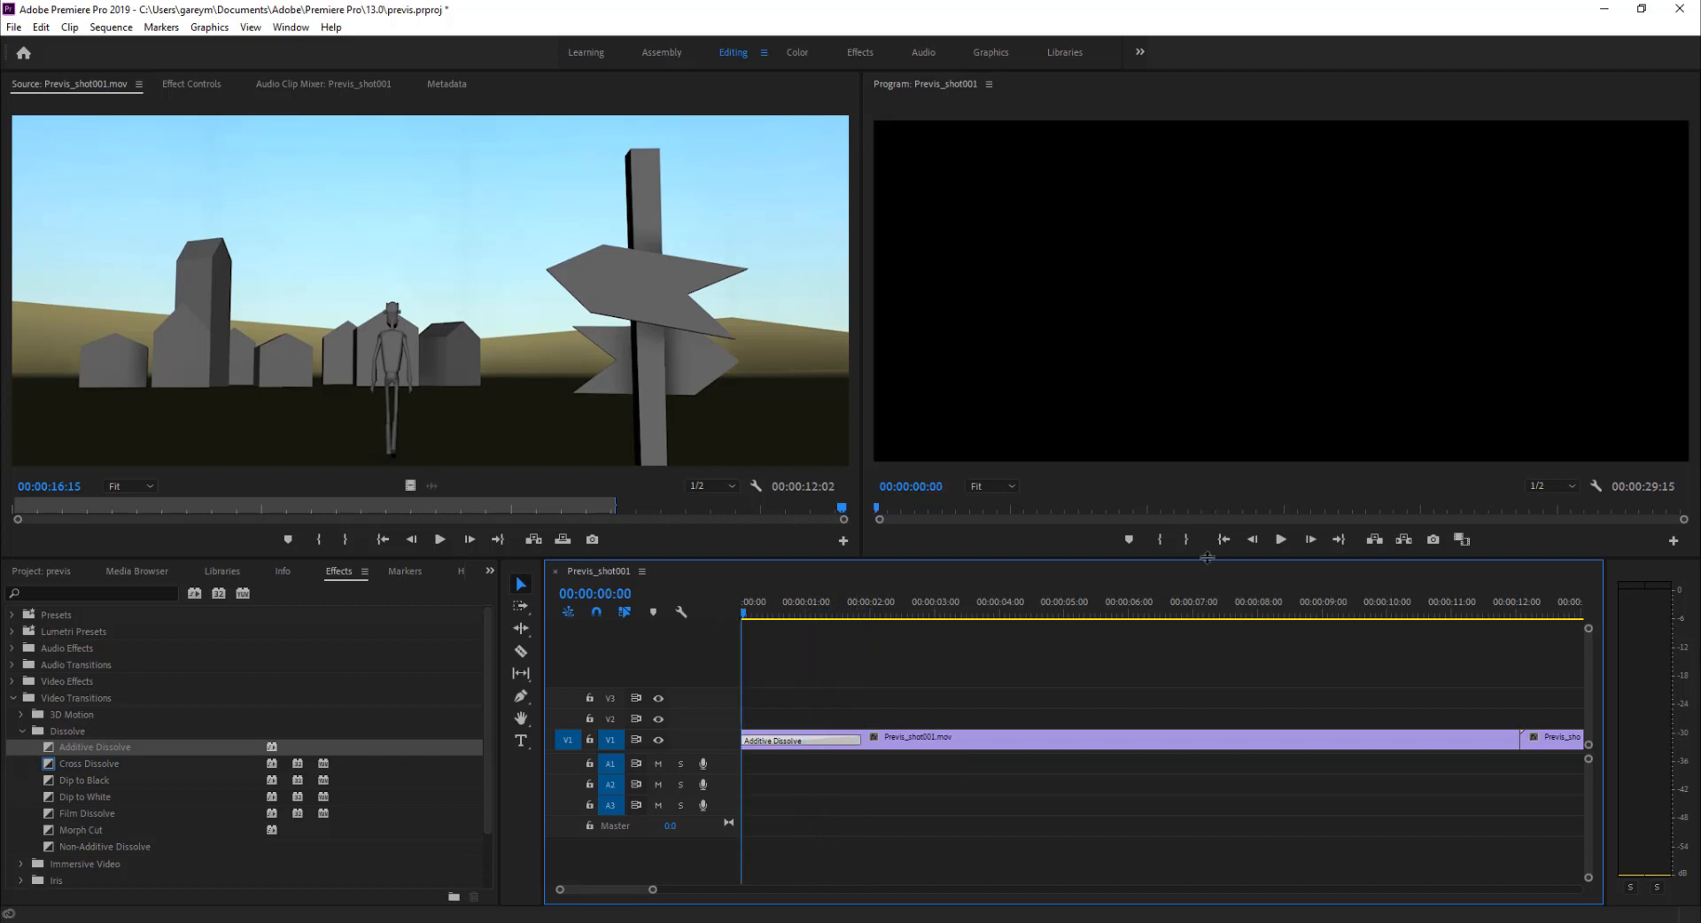
left_click(1282, 540)
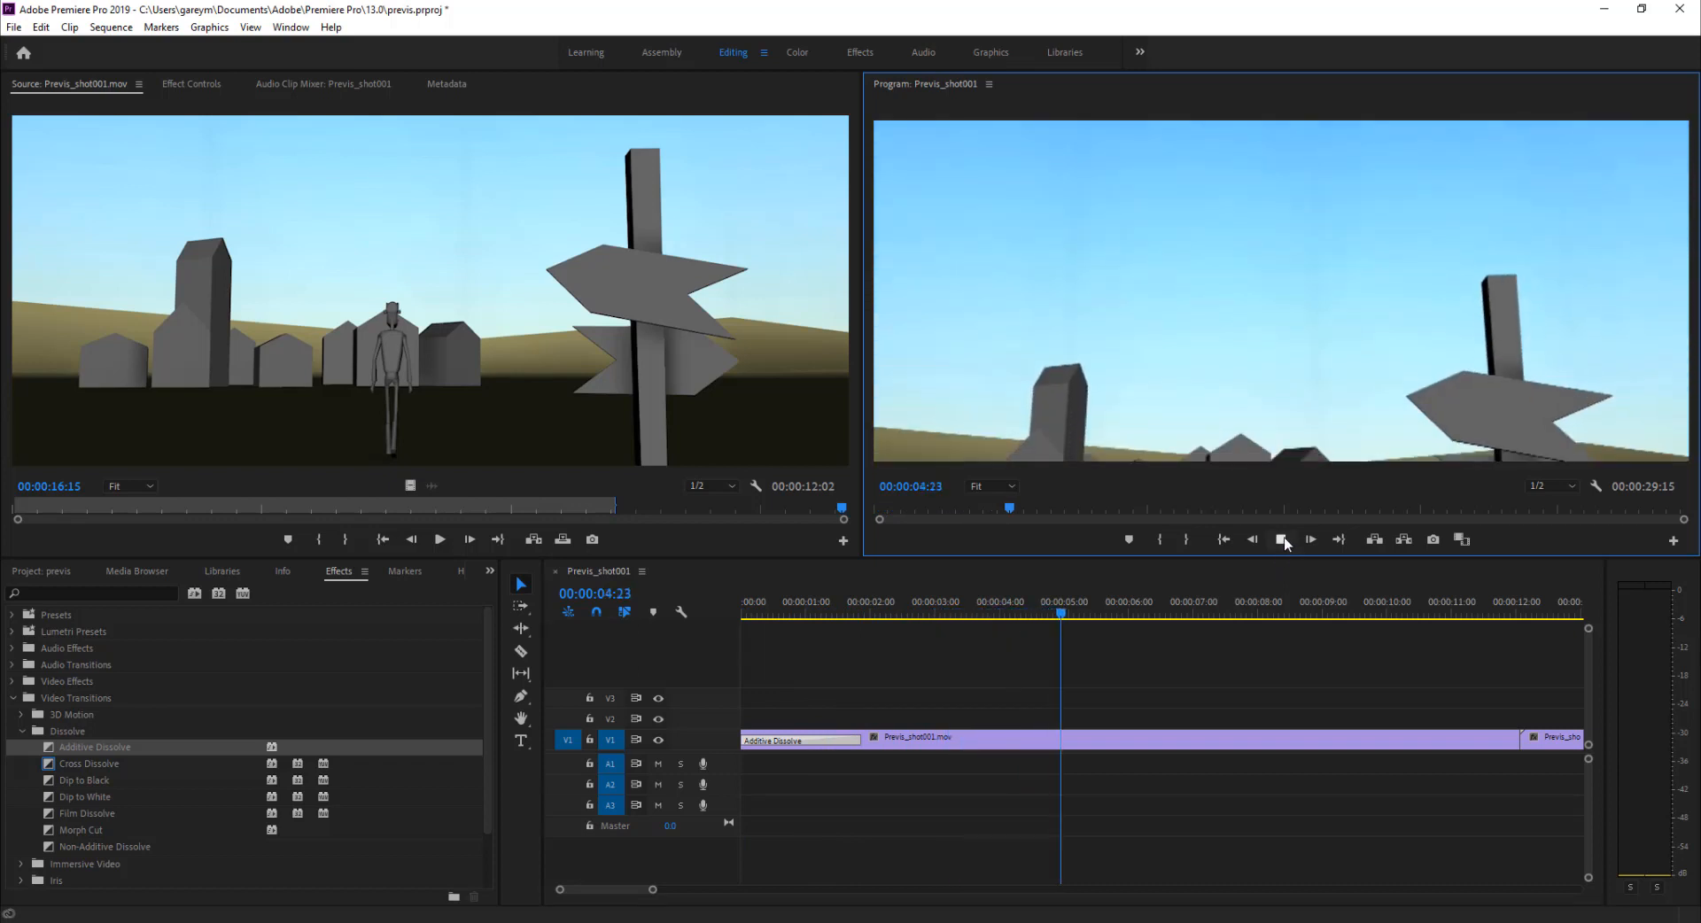
left_click(1281, 540)
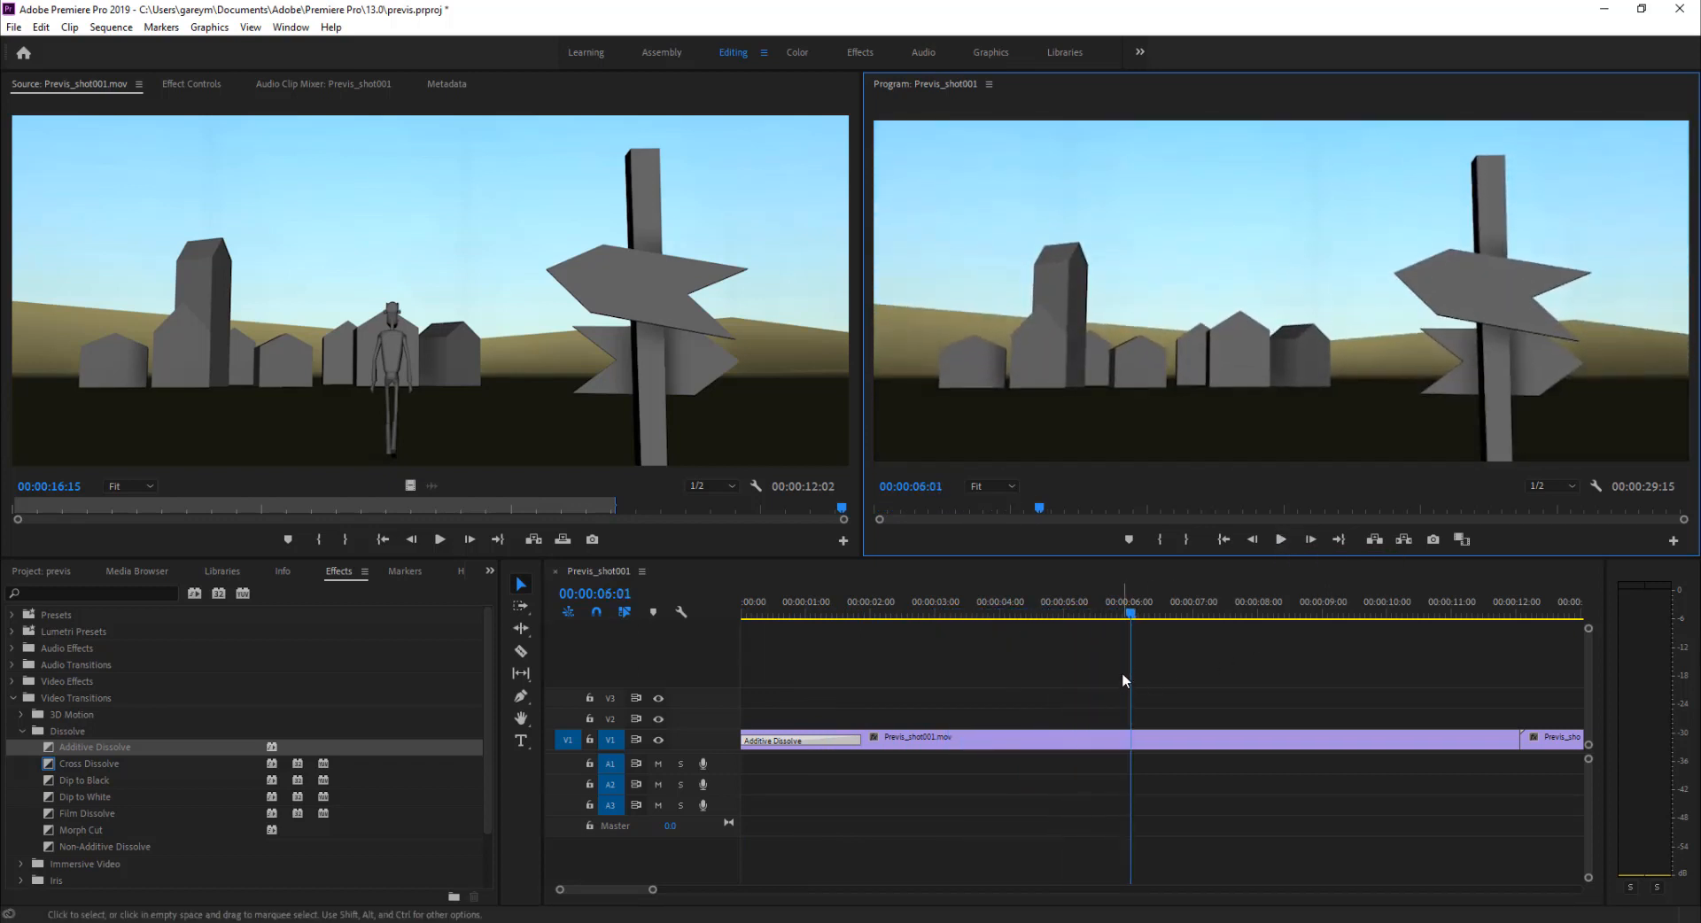
Step: Review the cut from Previs_shot002.mov to Previs_shot003.mov and trim the end of Previs_shot002.mov back to 00:00:19:18
left_click(1236, 636)
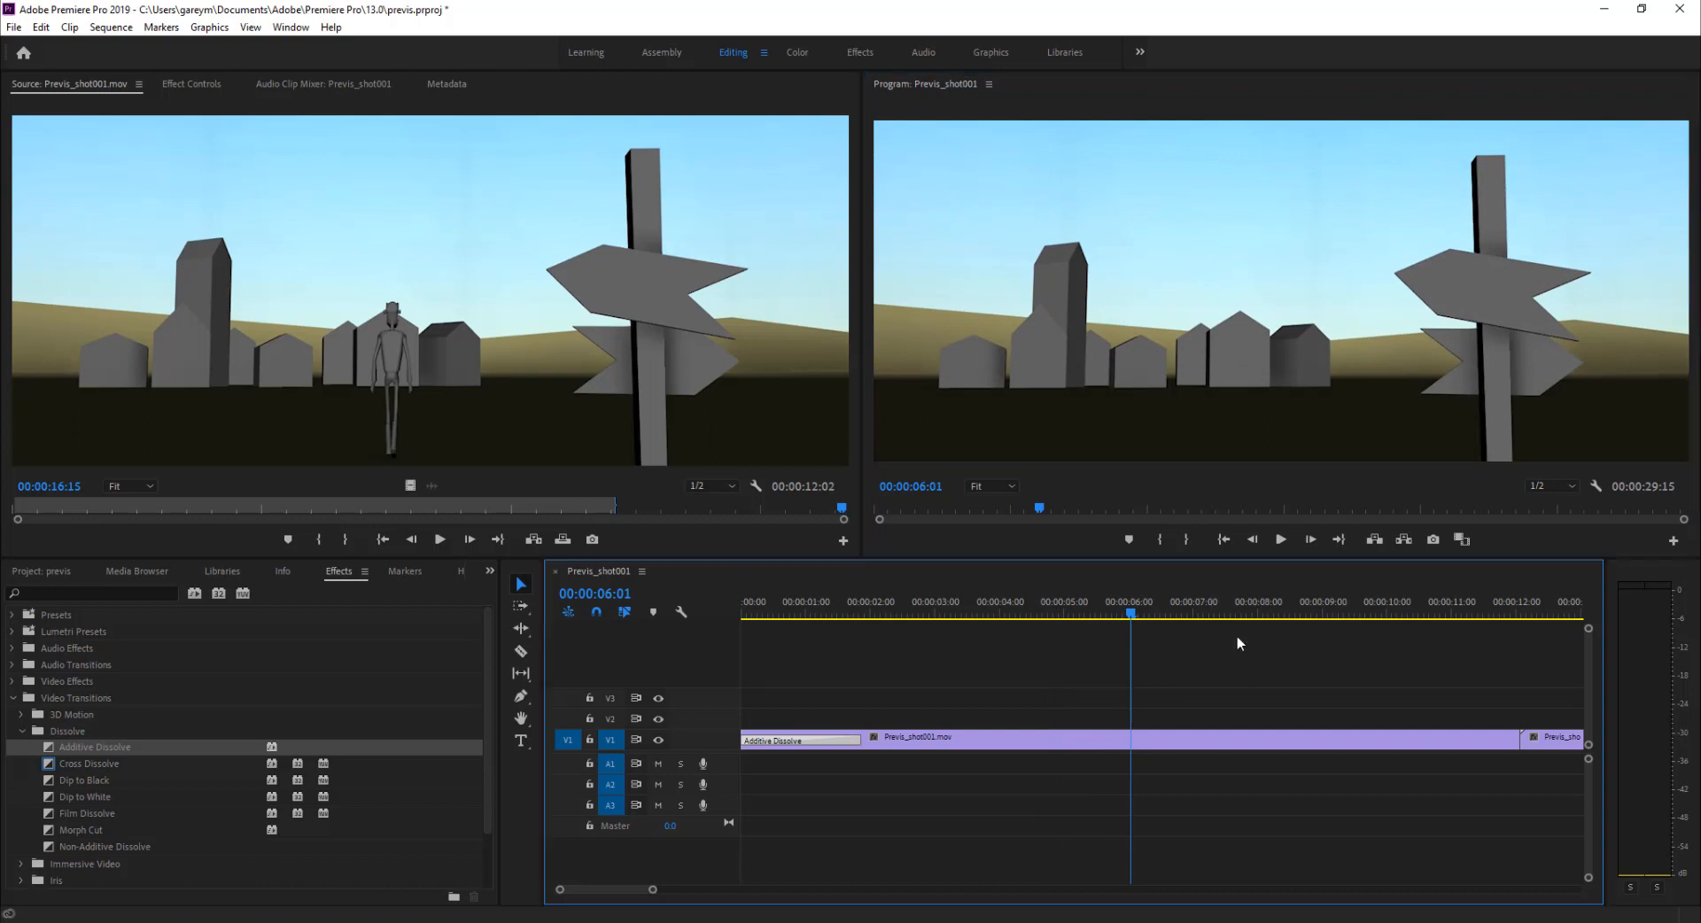
key("minus")
key("minus")
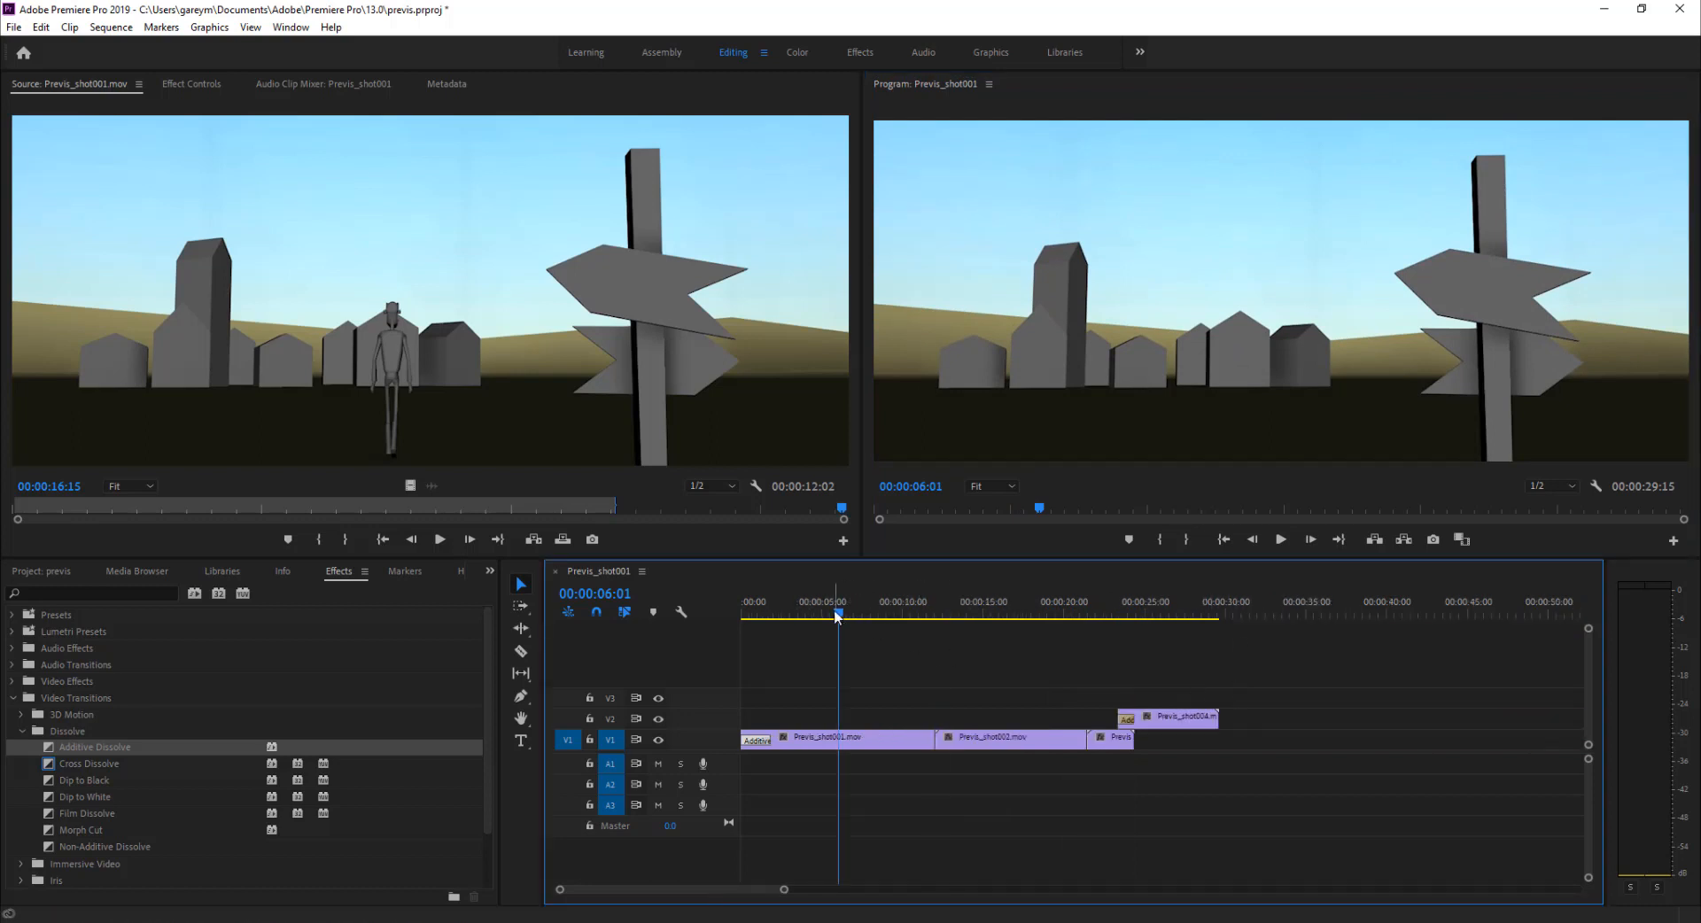
left_click_drag(843, 608, 1030, 621)
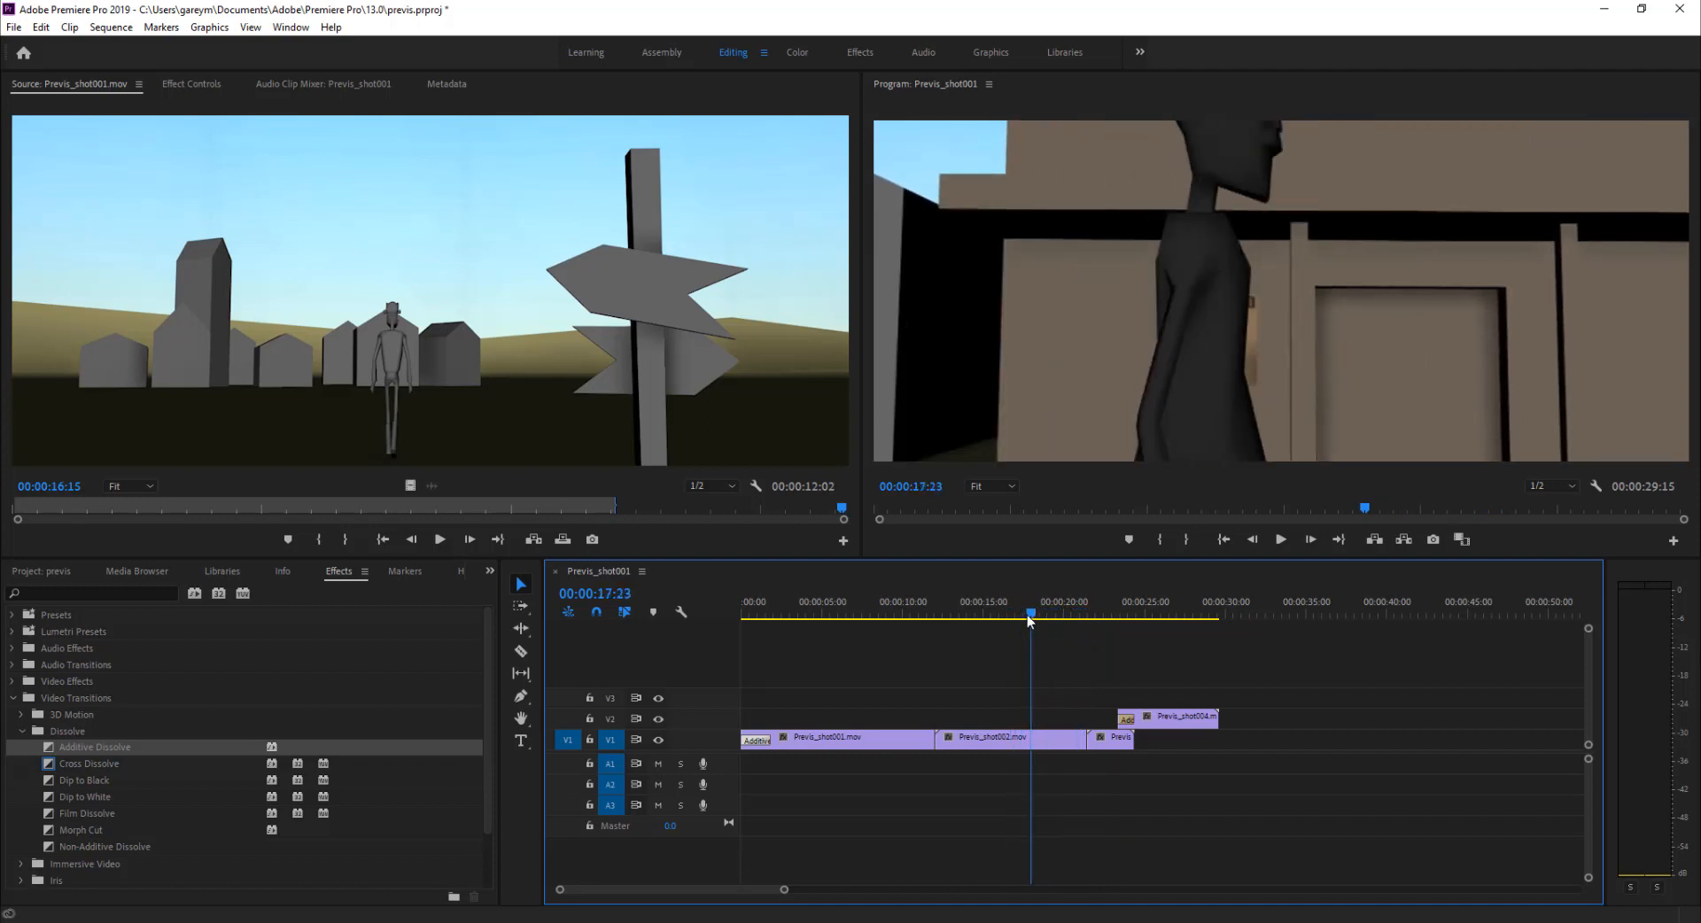
left_click(1283, 538)
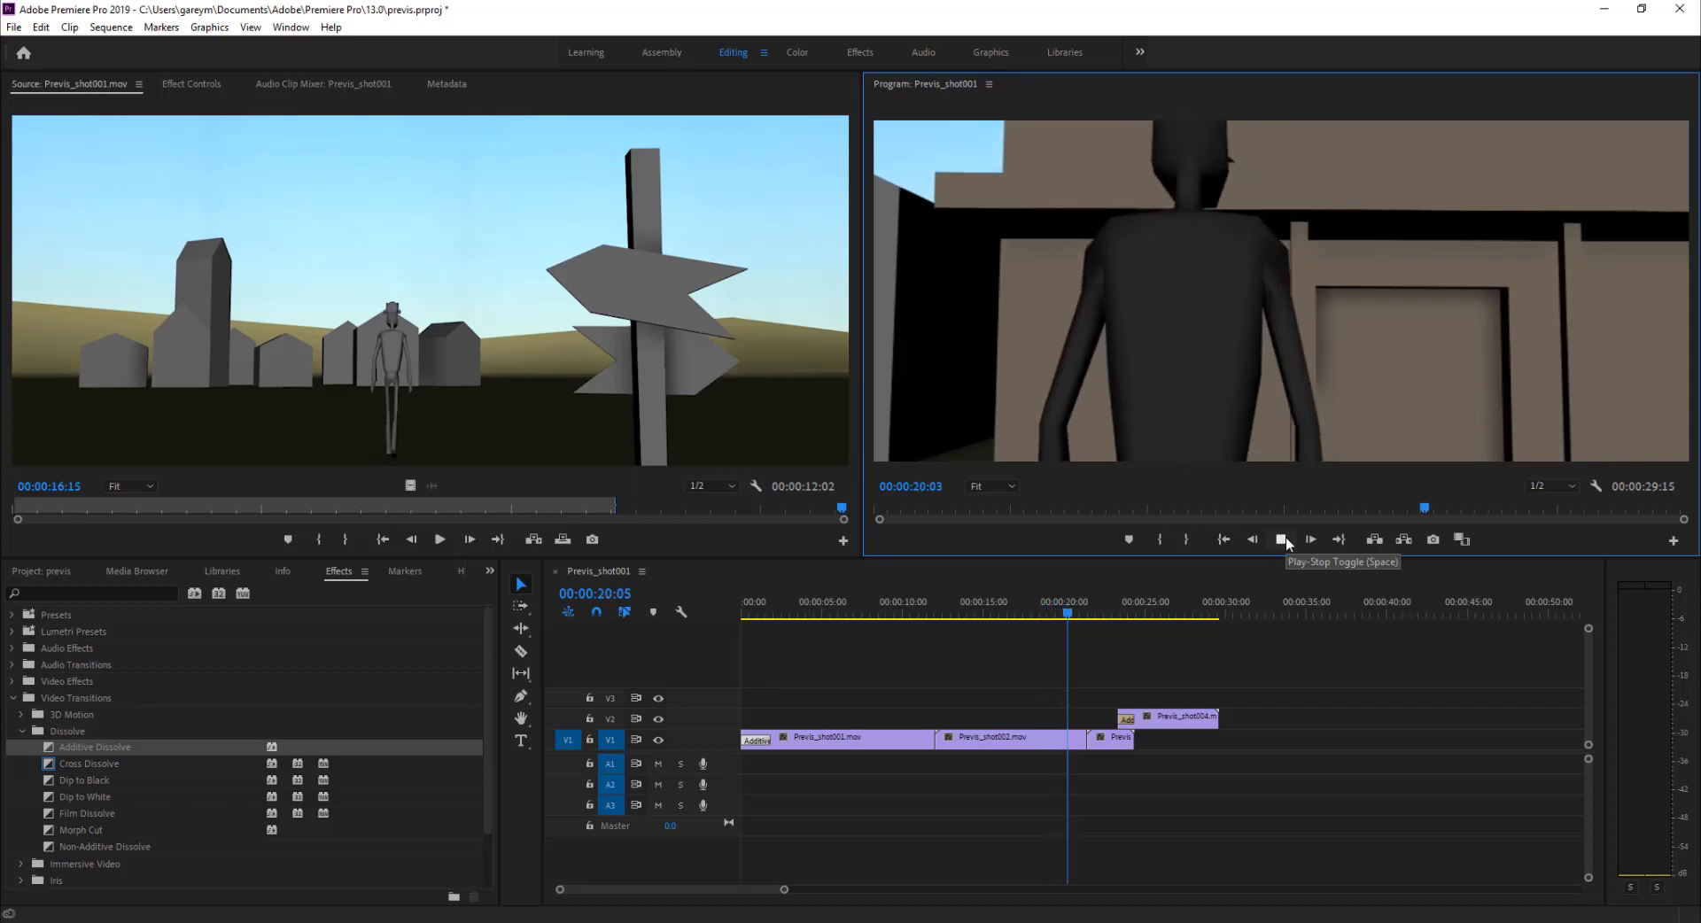
left_click(1284, 537)
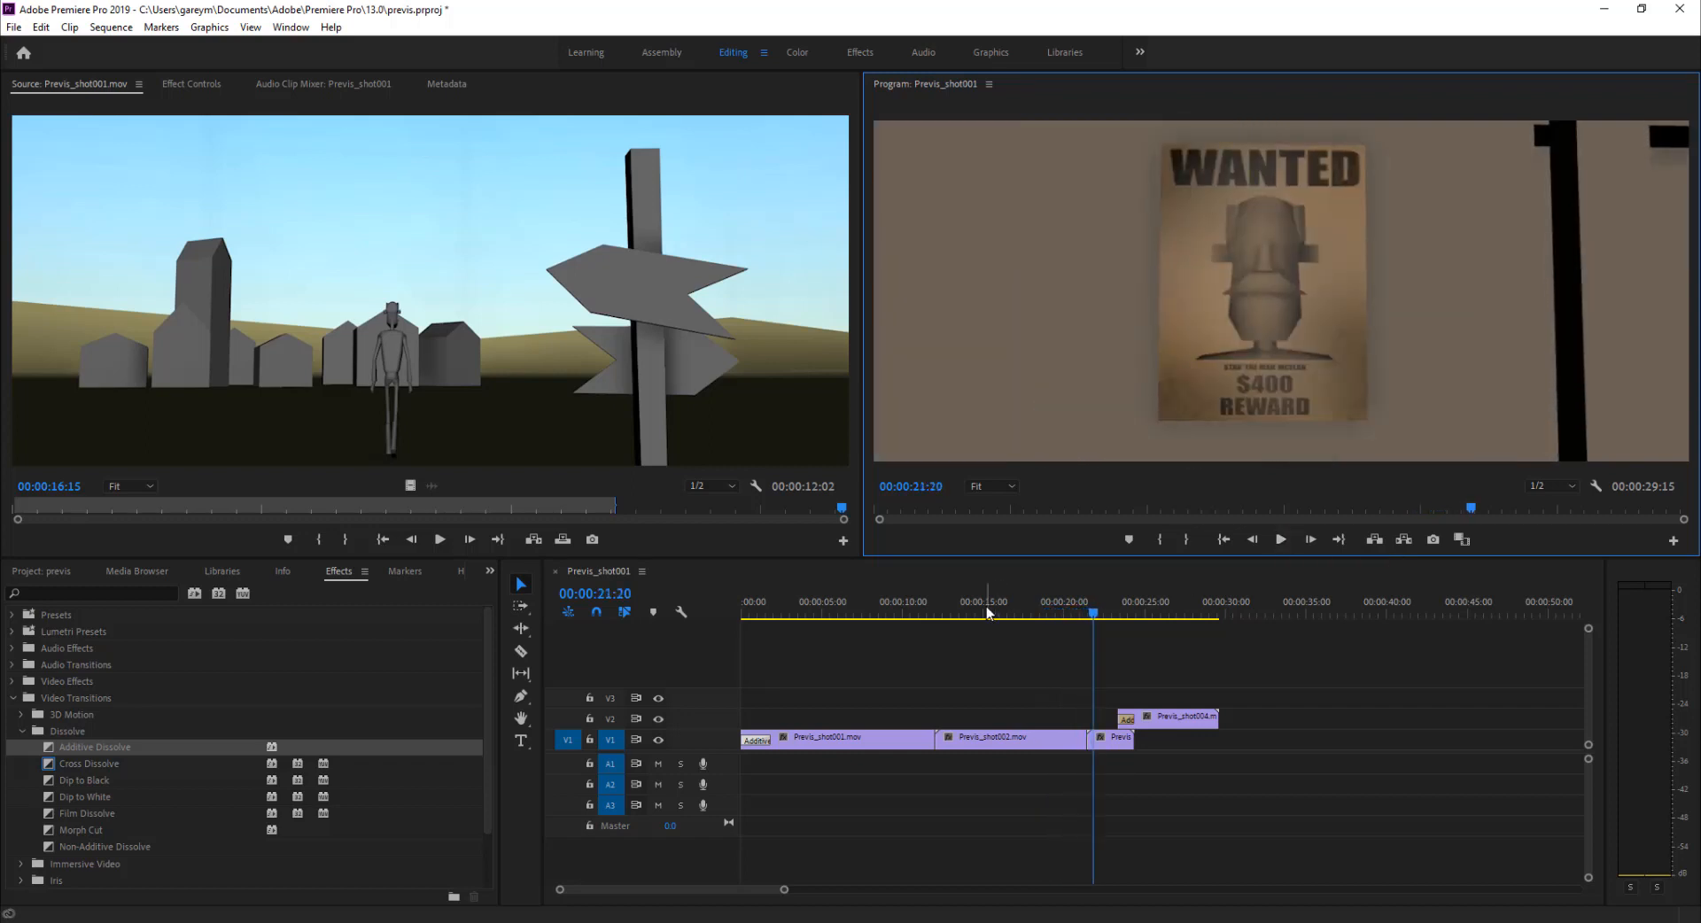
left_click(1091, 614)
left_click_drag(1093, 617, 1062, 613)
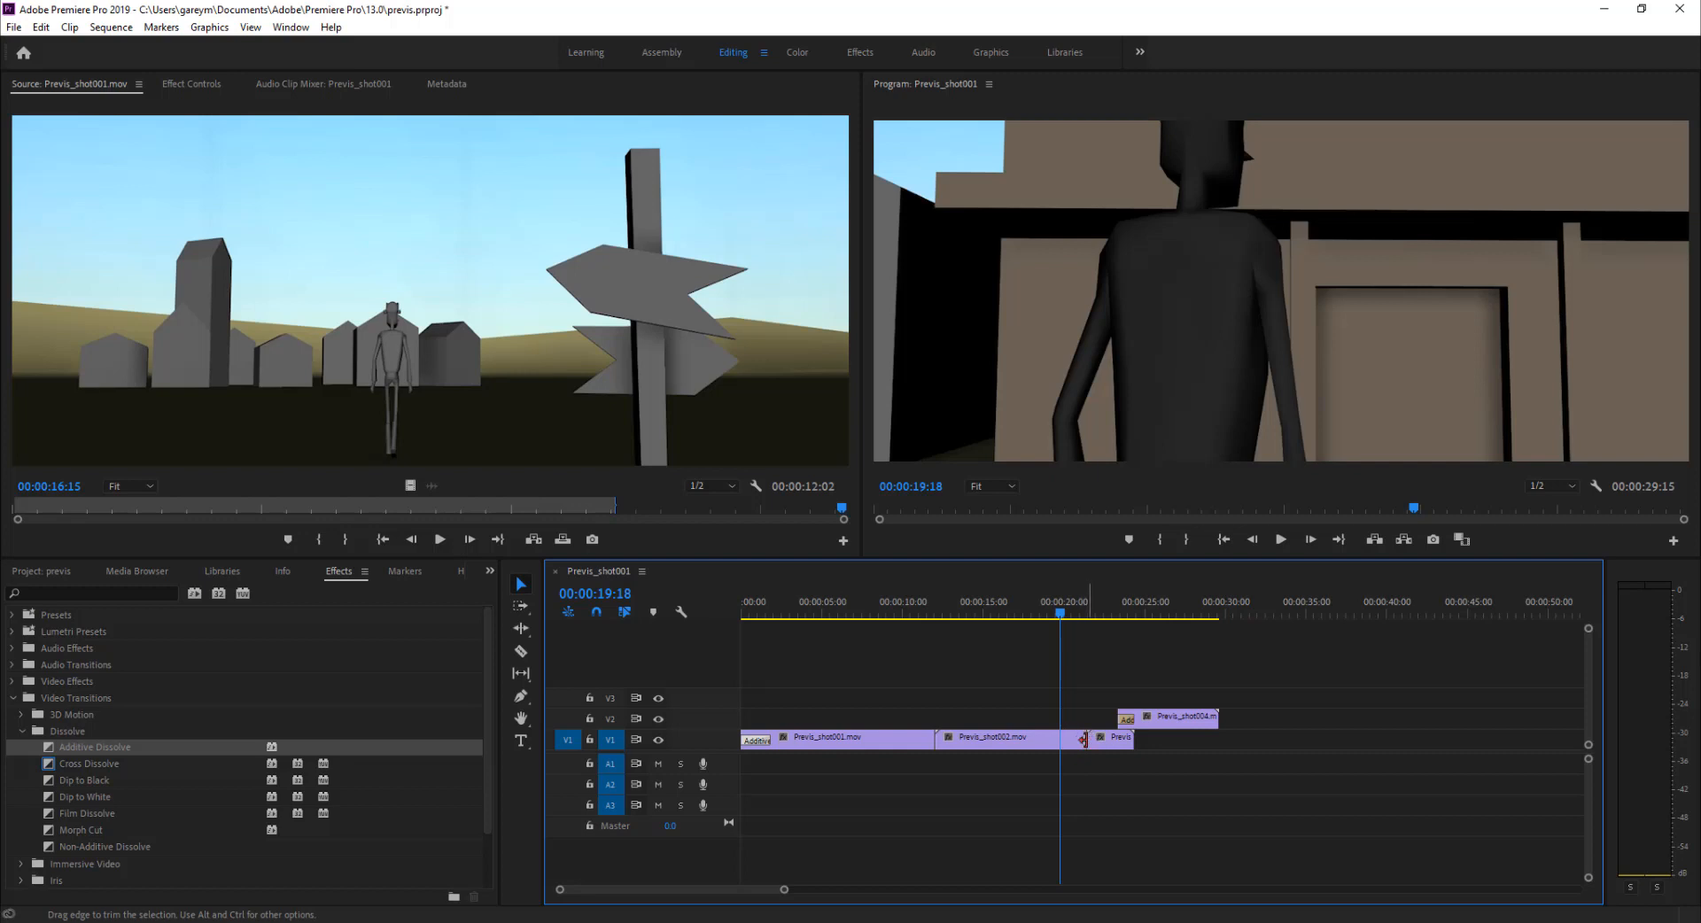
left_click_drag(1078, 738, 1059, 738)
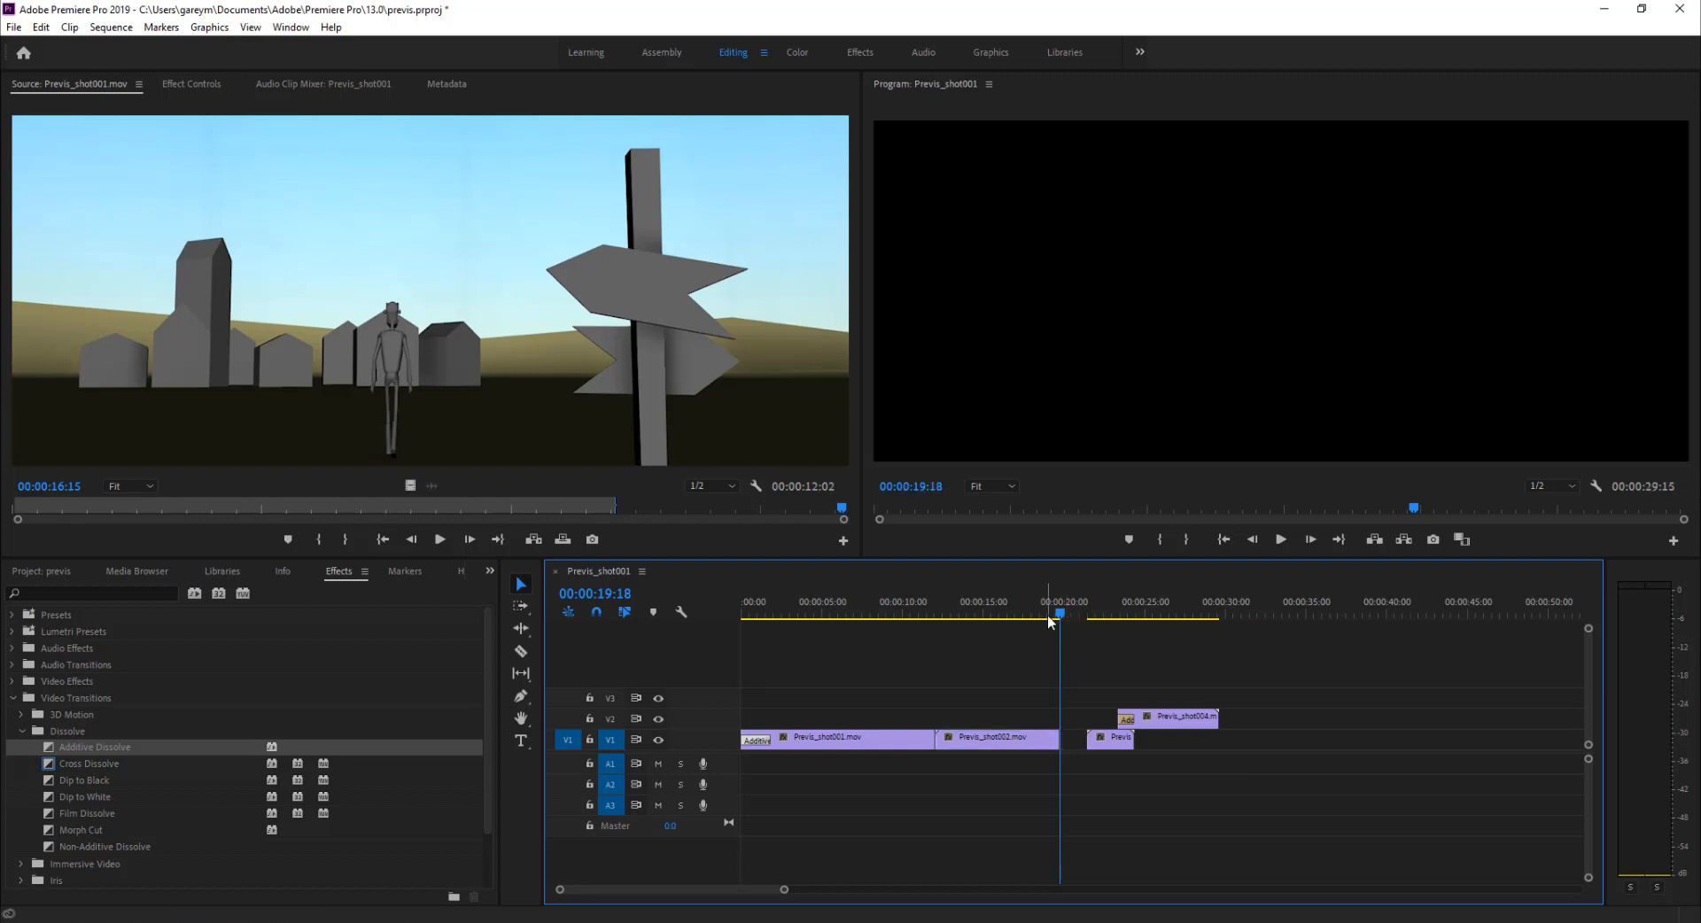
Step: Close the gap after Previs_shot002.mov by shifting Previs_shot003.mov and Previs_shot004.mov earlier together with Track Select Forward, and play the new cut
mouse_move(1061, 618)
left_mouse_down()
mouse_move(1072, 629)
mouse_move(1028, 625)
left_mouse_up()
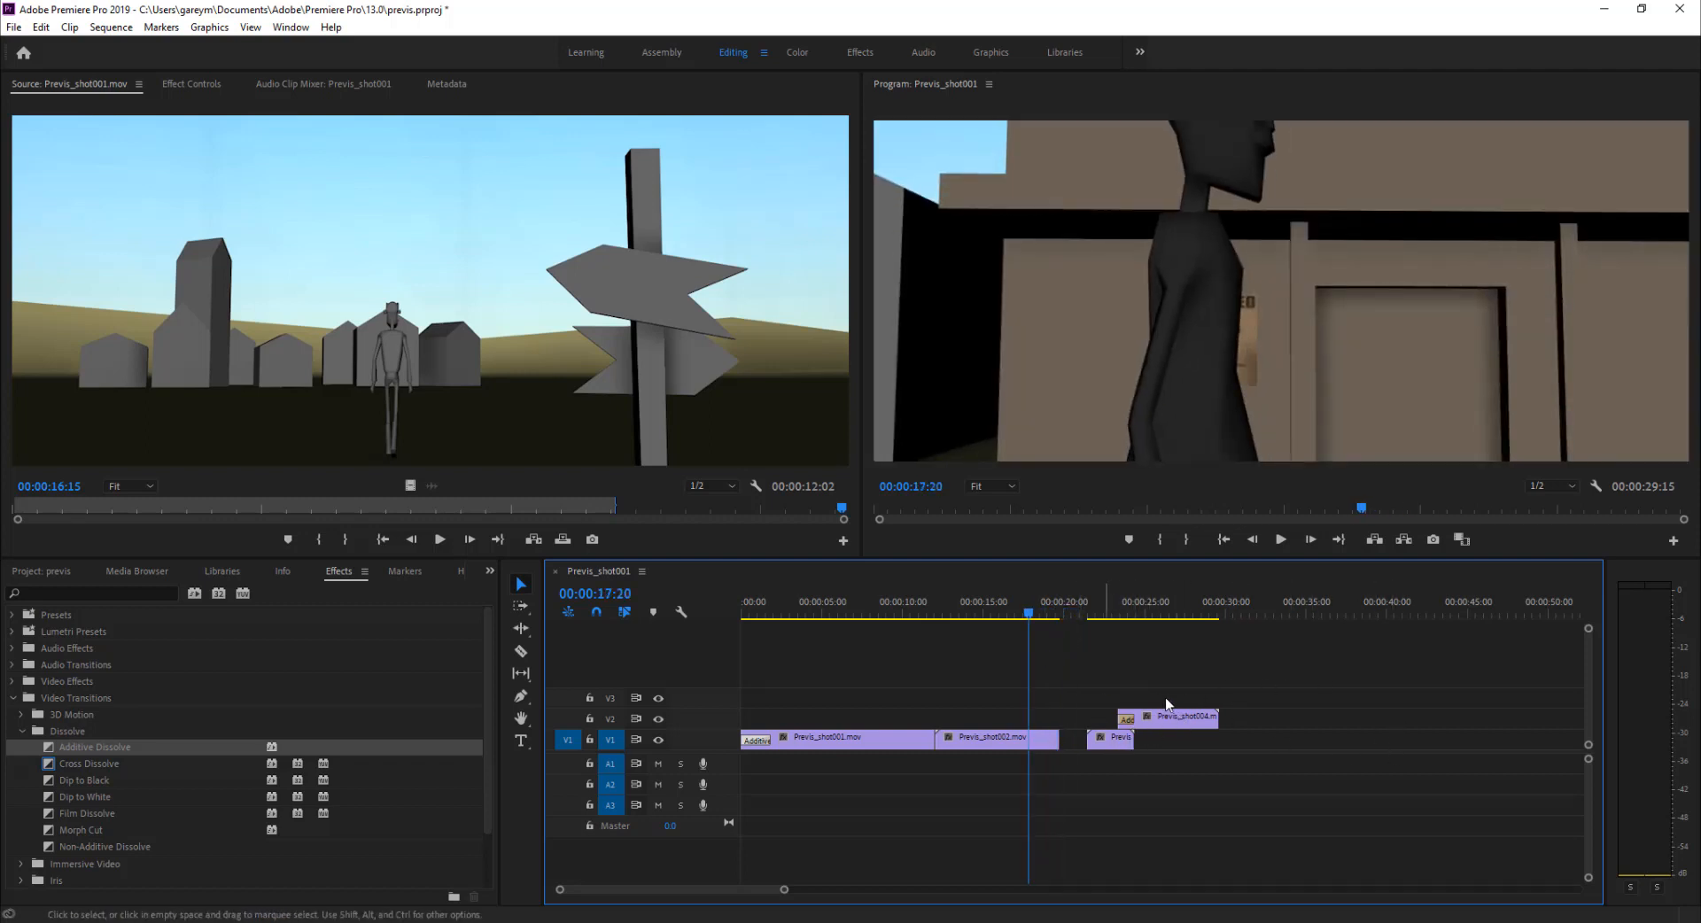
left_click(521, 608)
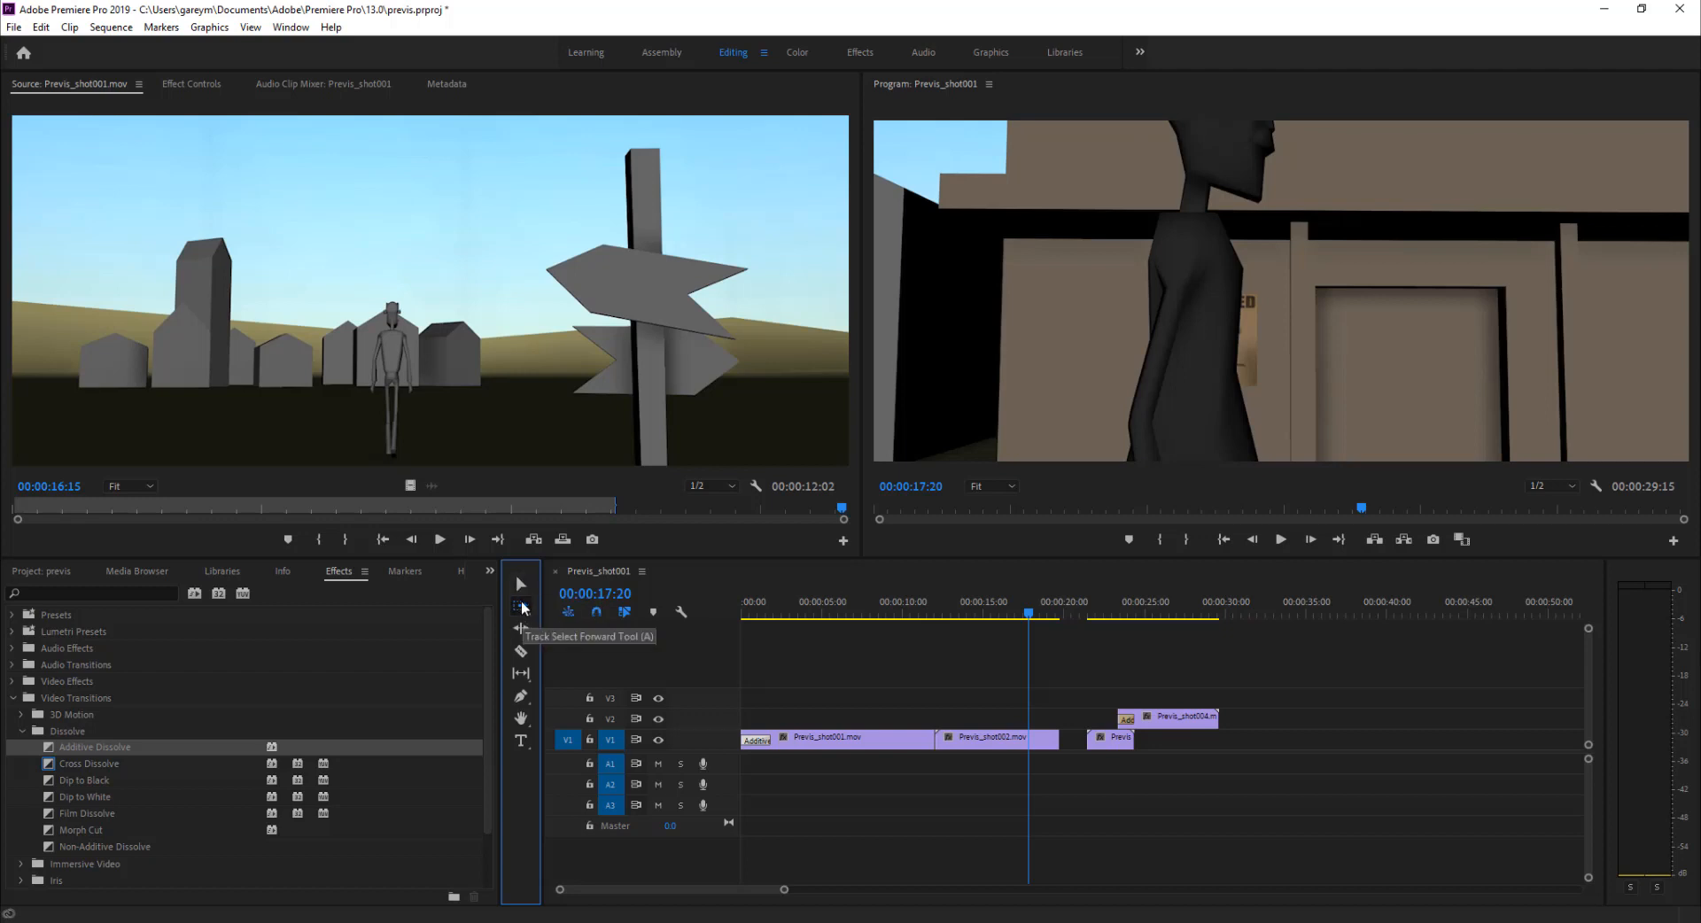
left_click(522, 607)
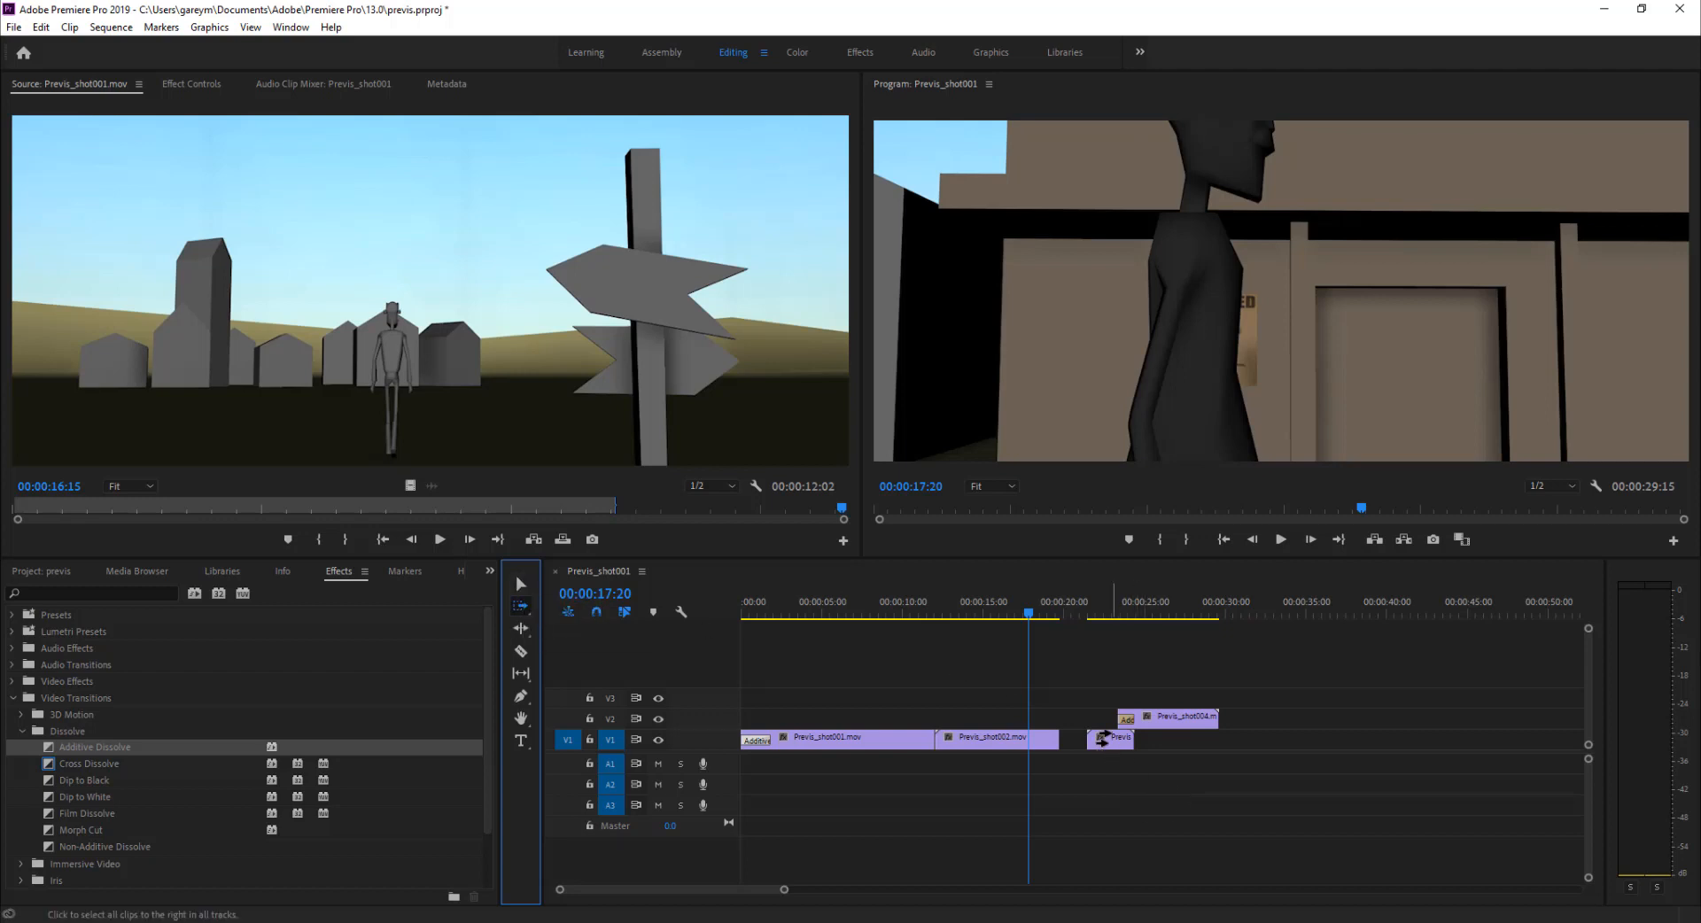
left_click(1102, 738)
mouse_move(1103, 737)
left_mouse_down()
mouse_move(1074, 742)
mouse_move(1089, 741)
left_mouse_up()
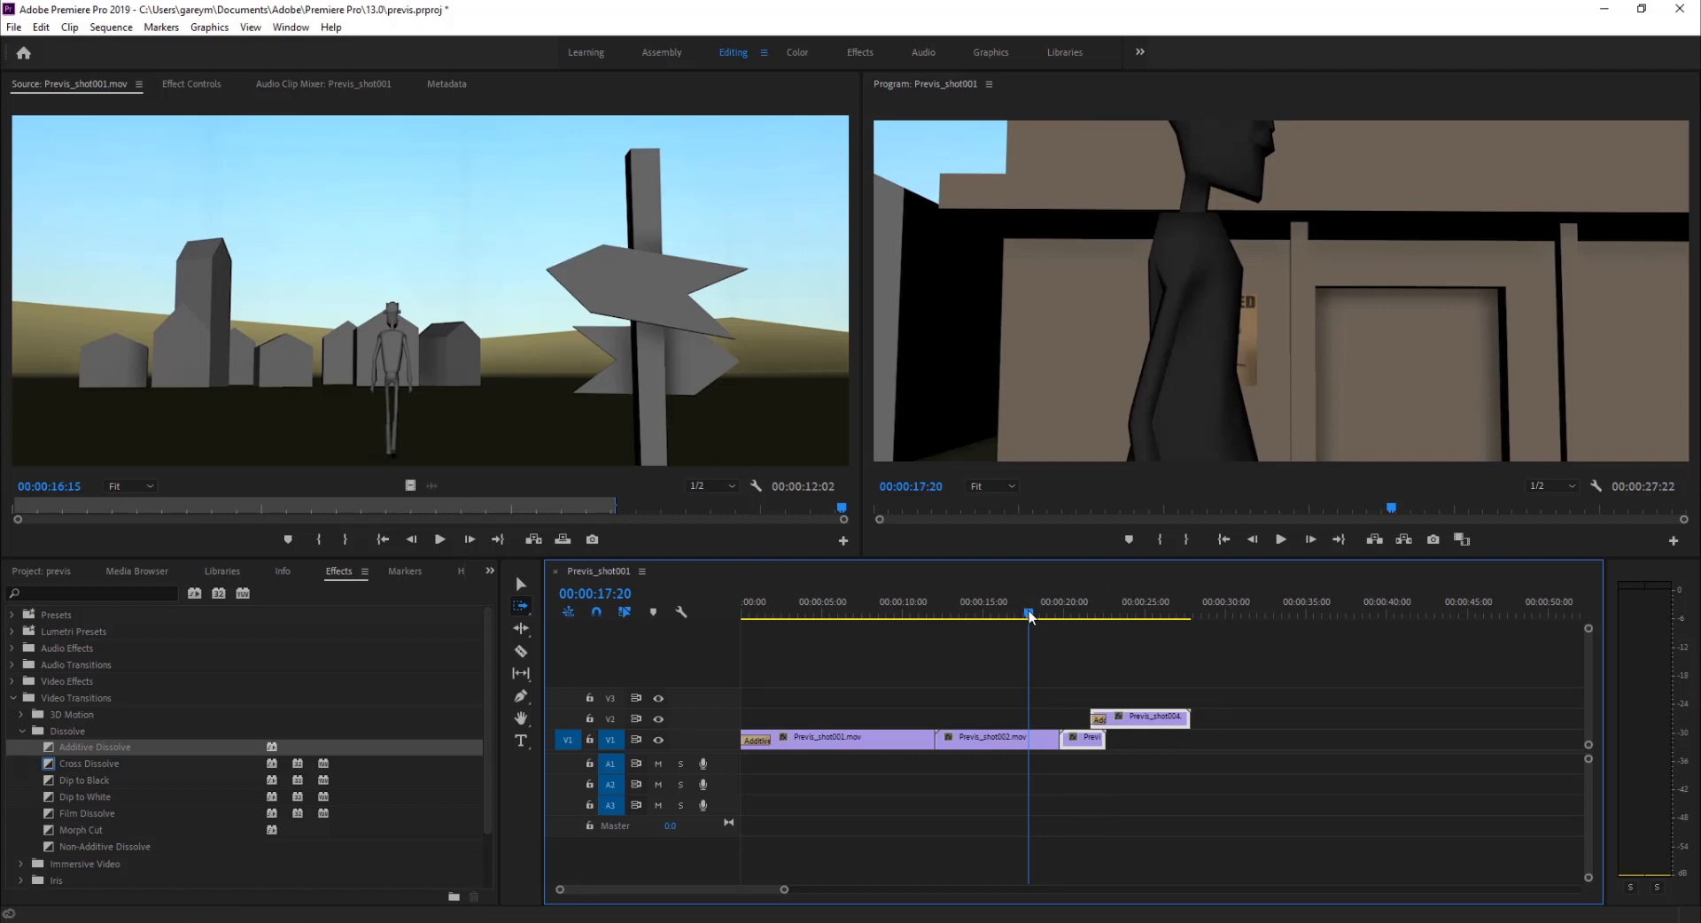
mouse_move(1030, 618)
left_mouse_down()
mouse_move(1064, 619)
mouse_move(1015, 619)
left_mouse_up()
left_click(1284, 541)
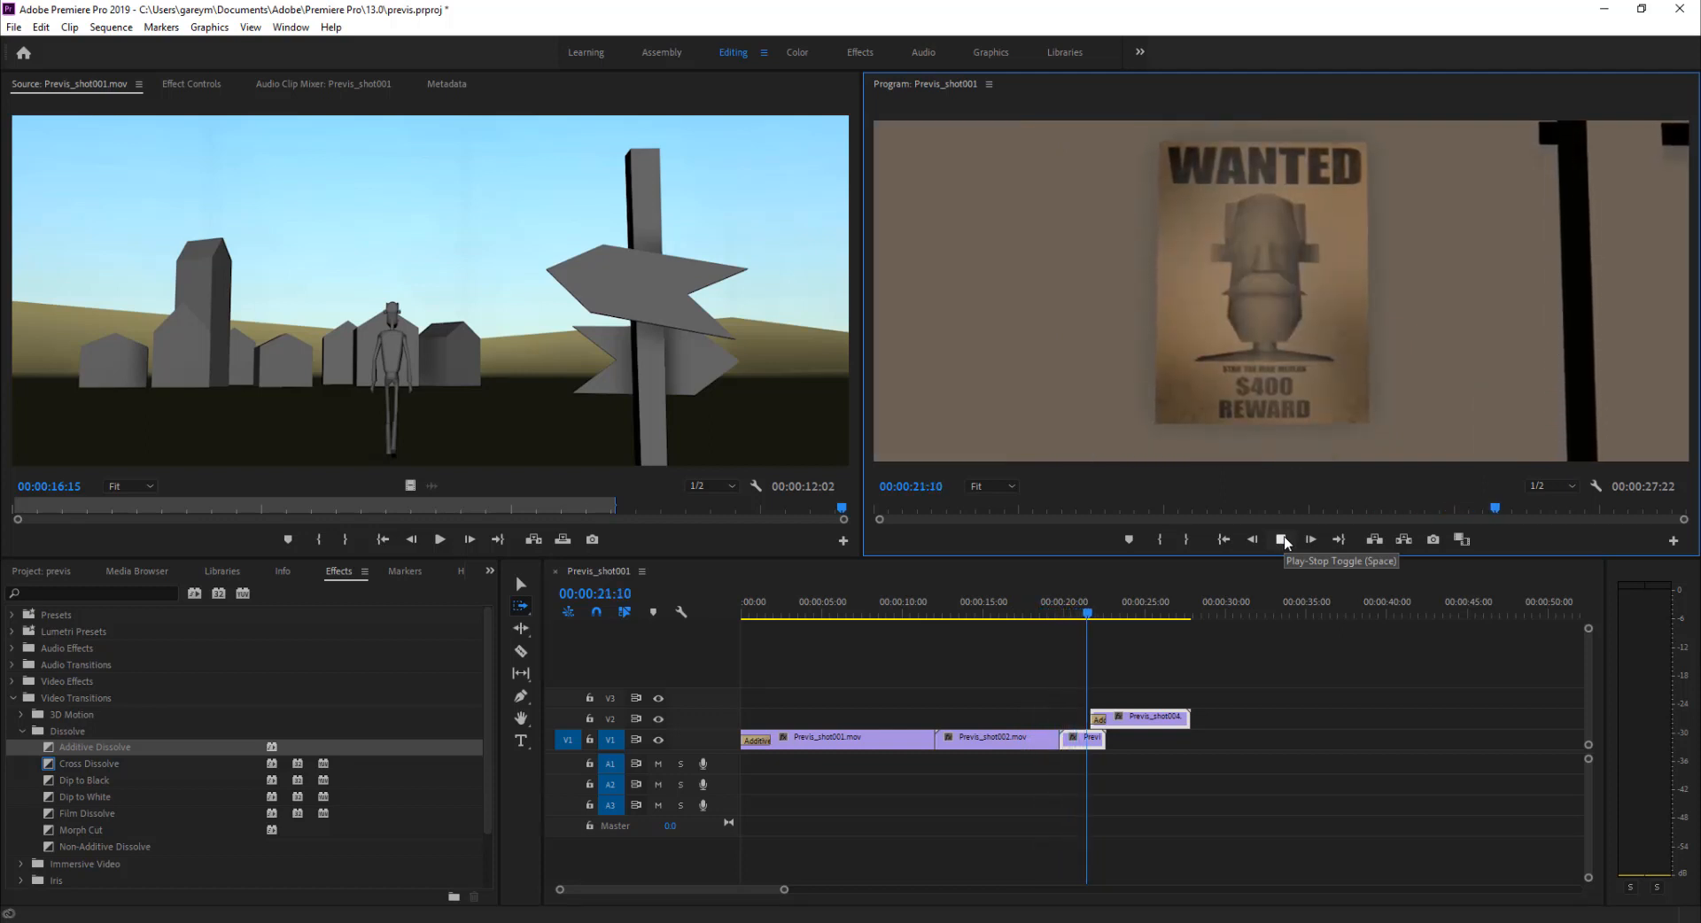
Step: Shift Previs_shot003.mov and Previs_shot004.mov later together, and extend the end of Previs_shot002.mov by about 15 frames
left_click(1281, 540)
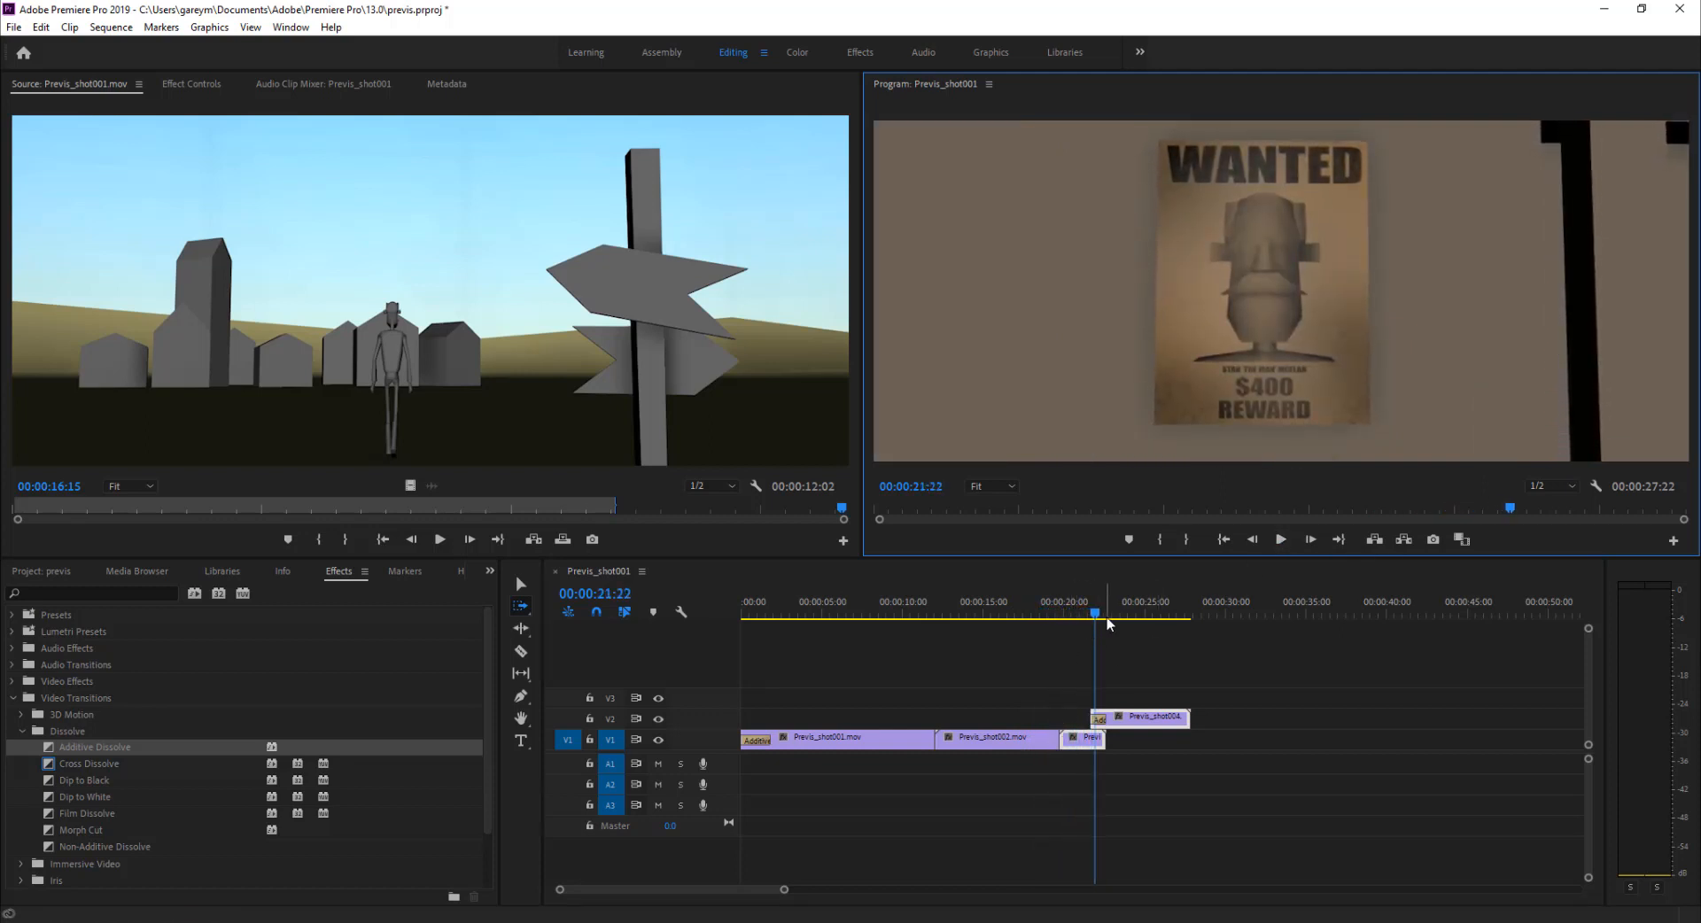
left_click_drag(1098, 611, 1034, 611)
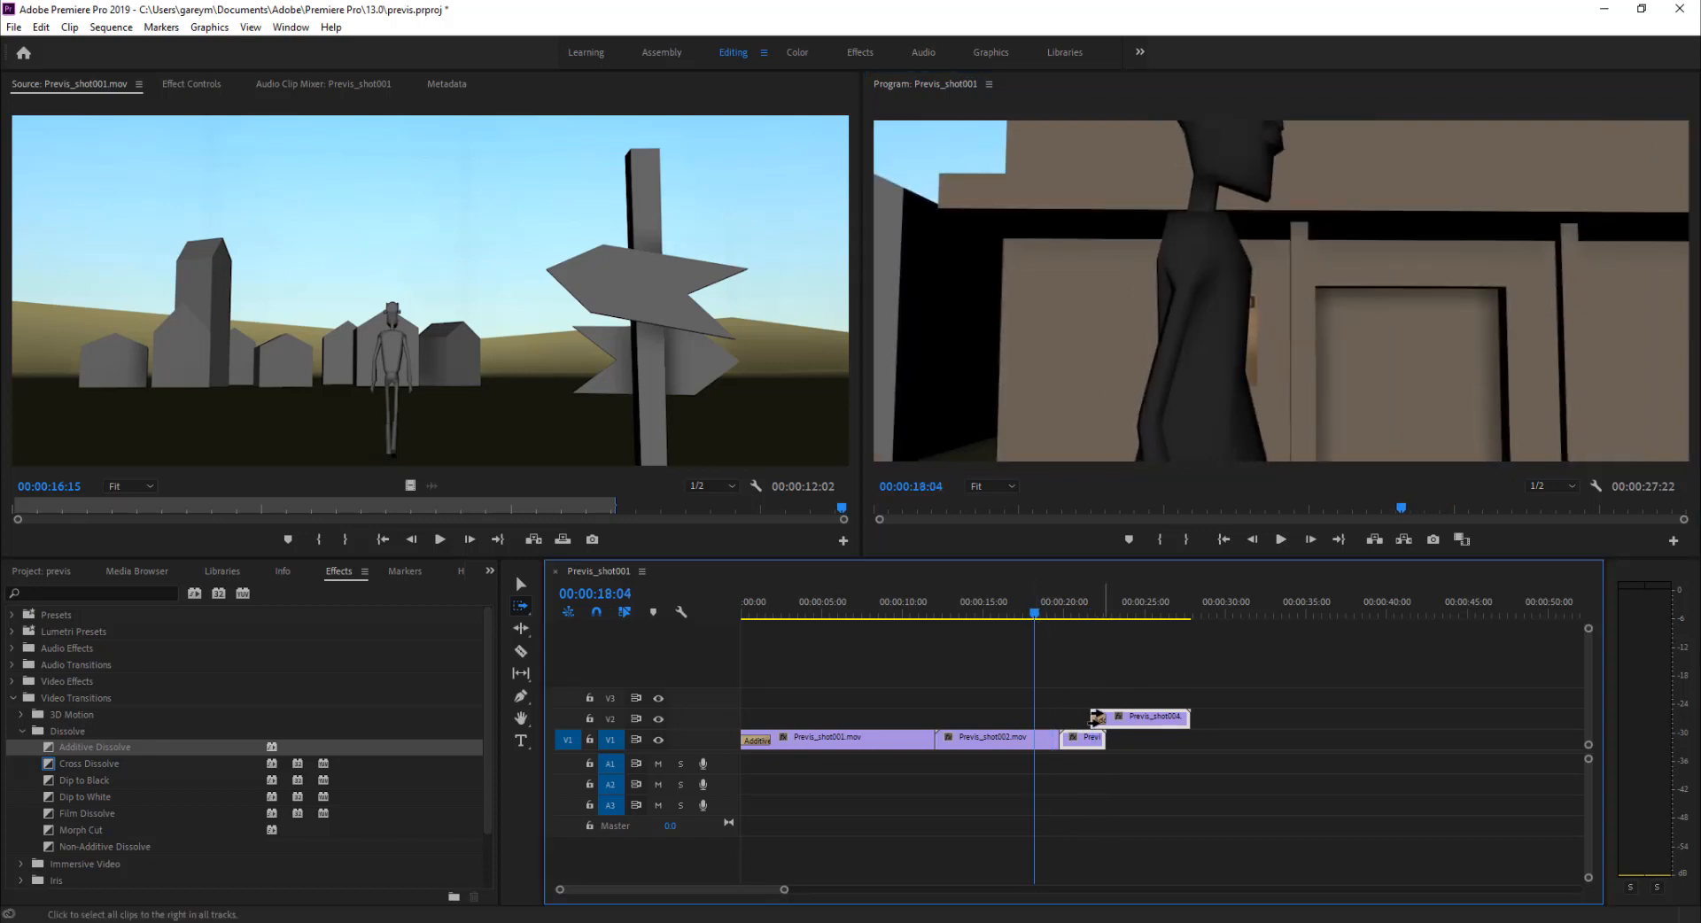
left_click_drag(1082, 742, 1112, 742)
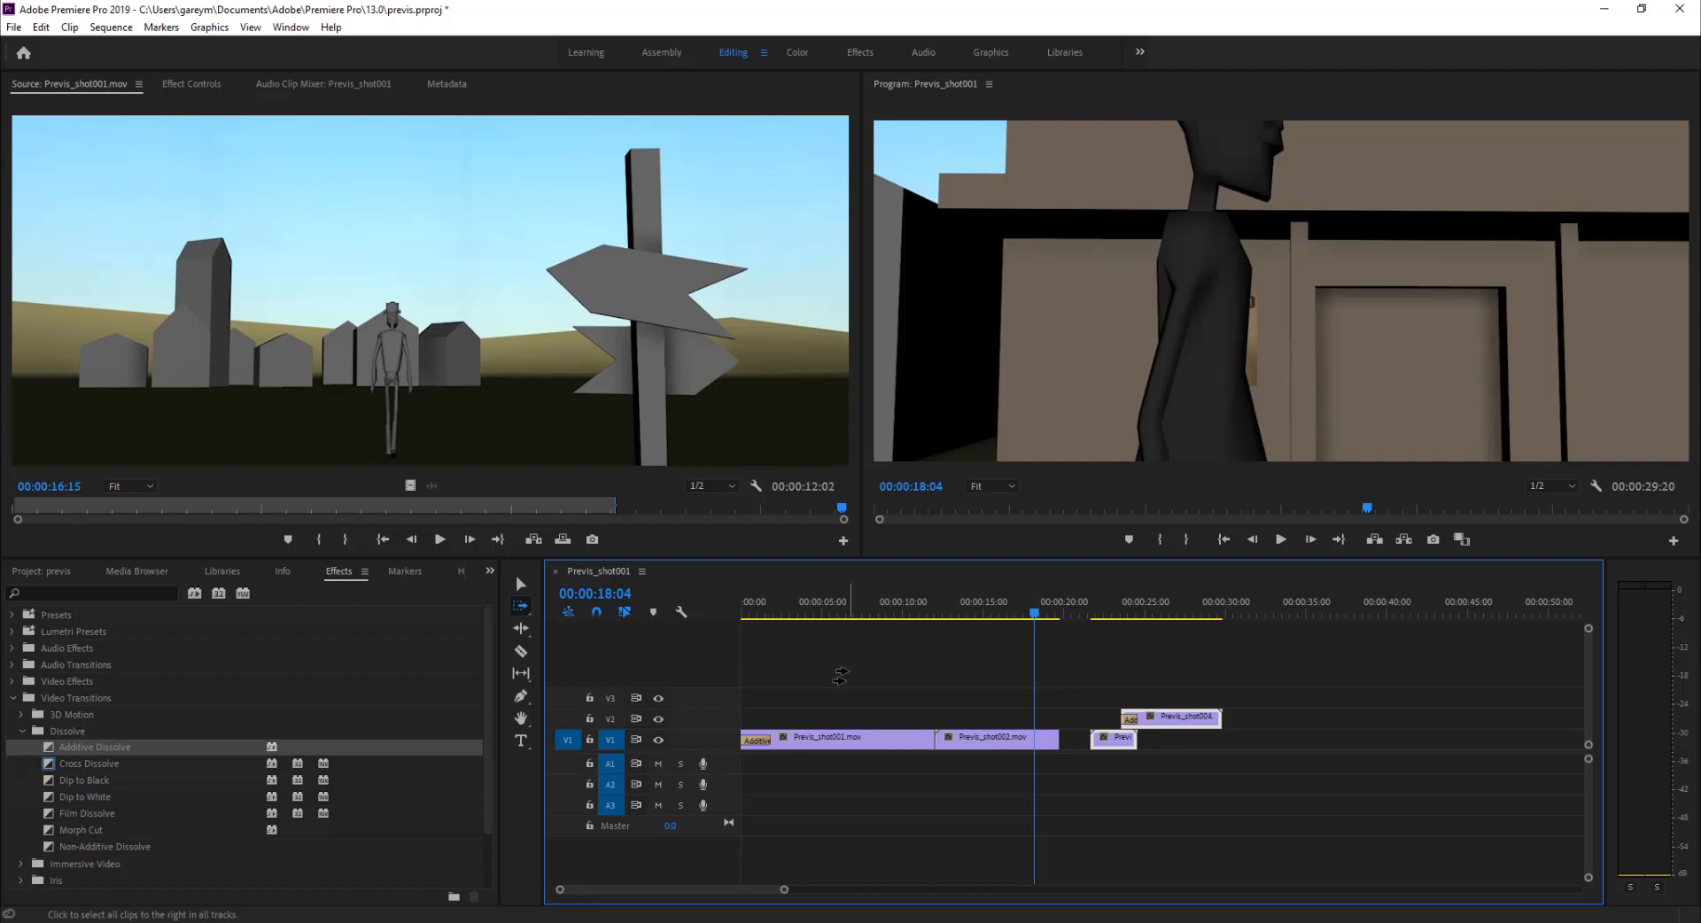
left_click(1063, 739)
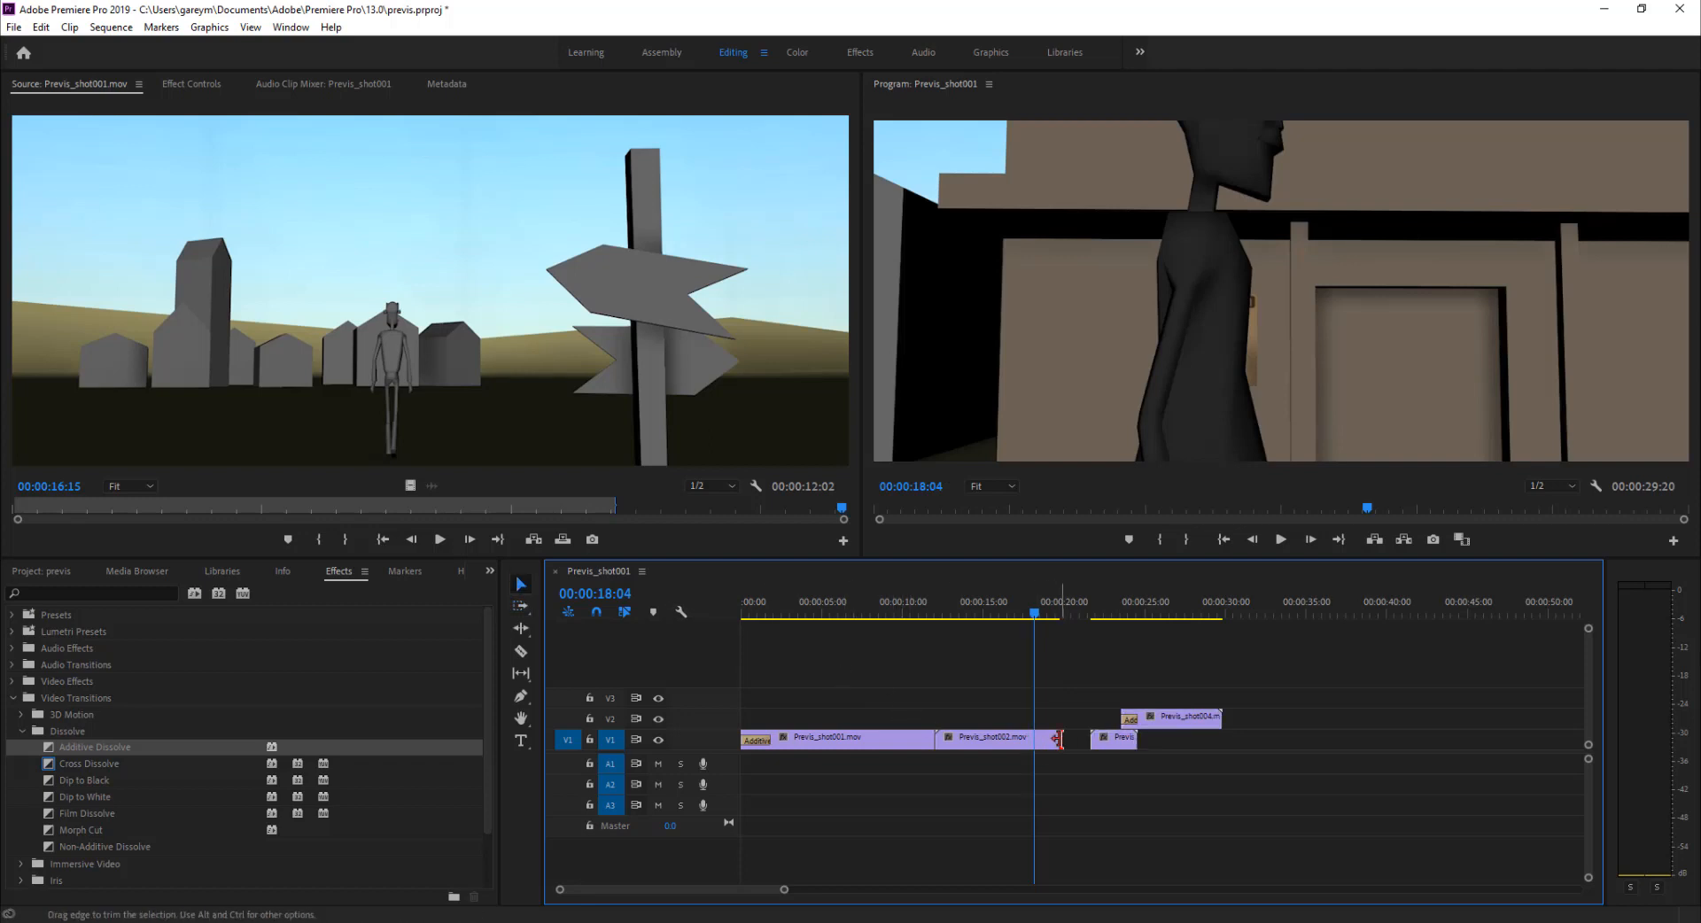
left_click_drag(1060, 739, 1065, 739)
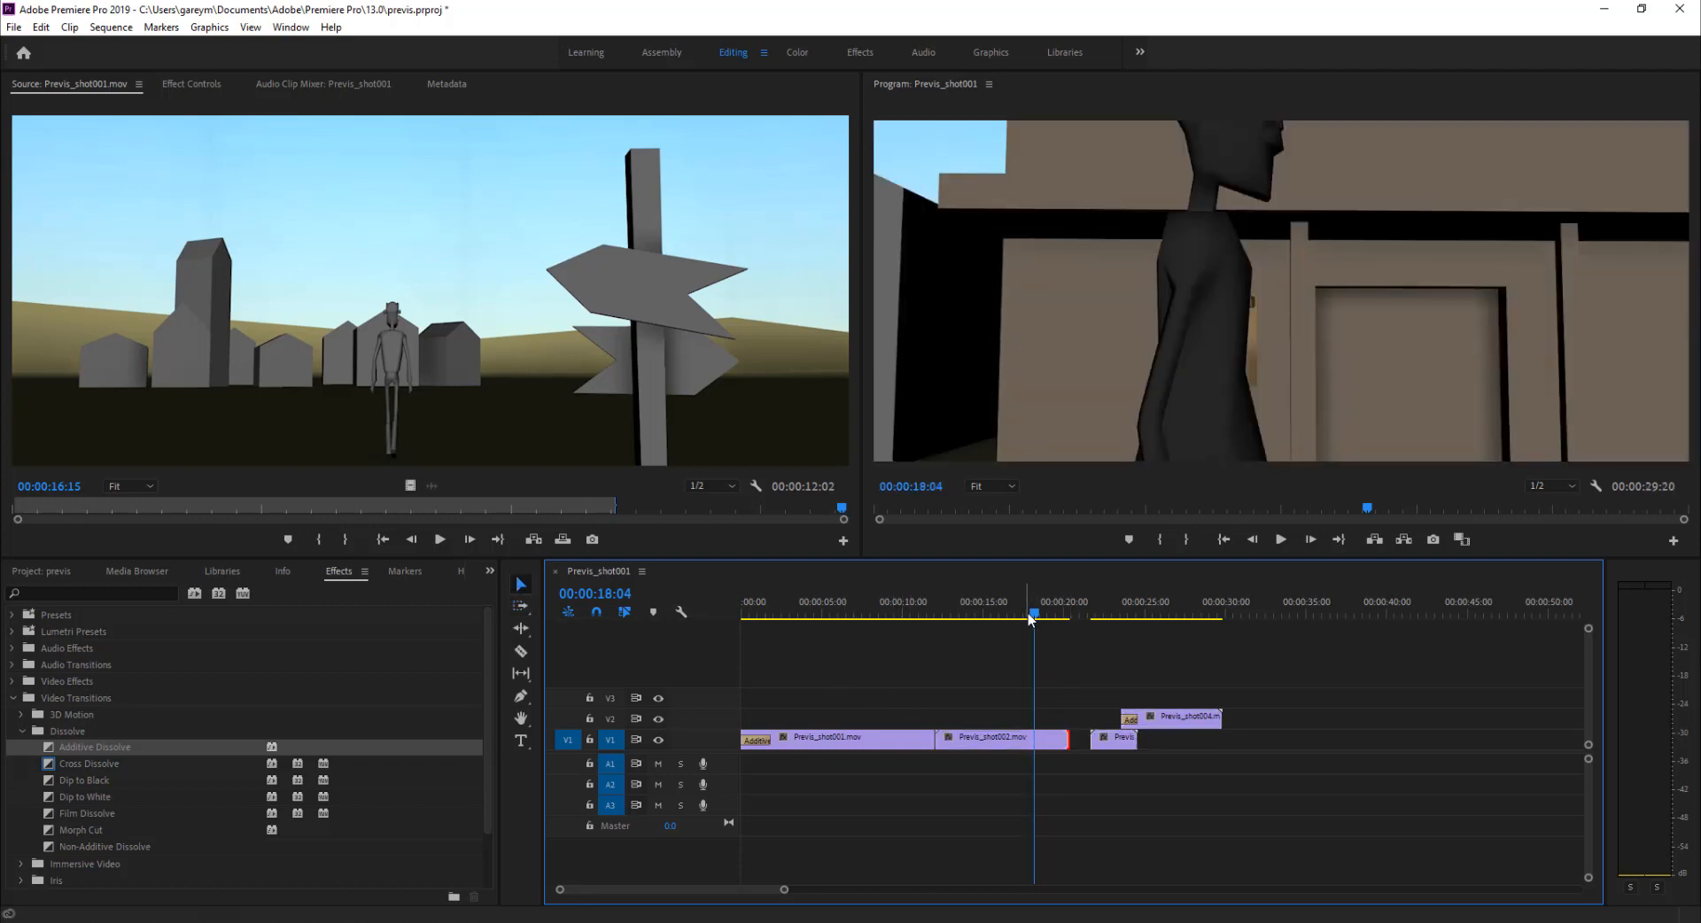
Step: Move Previs_shot003.mov and Previs_shot004.mov earlier together with Track Select Forward so they butt against the extended Previs_shot002.mov
mouse_move(1034, 613)
left_mouse_down()
mouse_move(1070, 626)
mouse_move(1035, 614)
left_mouse_up()
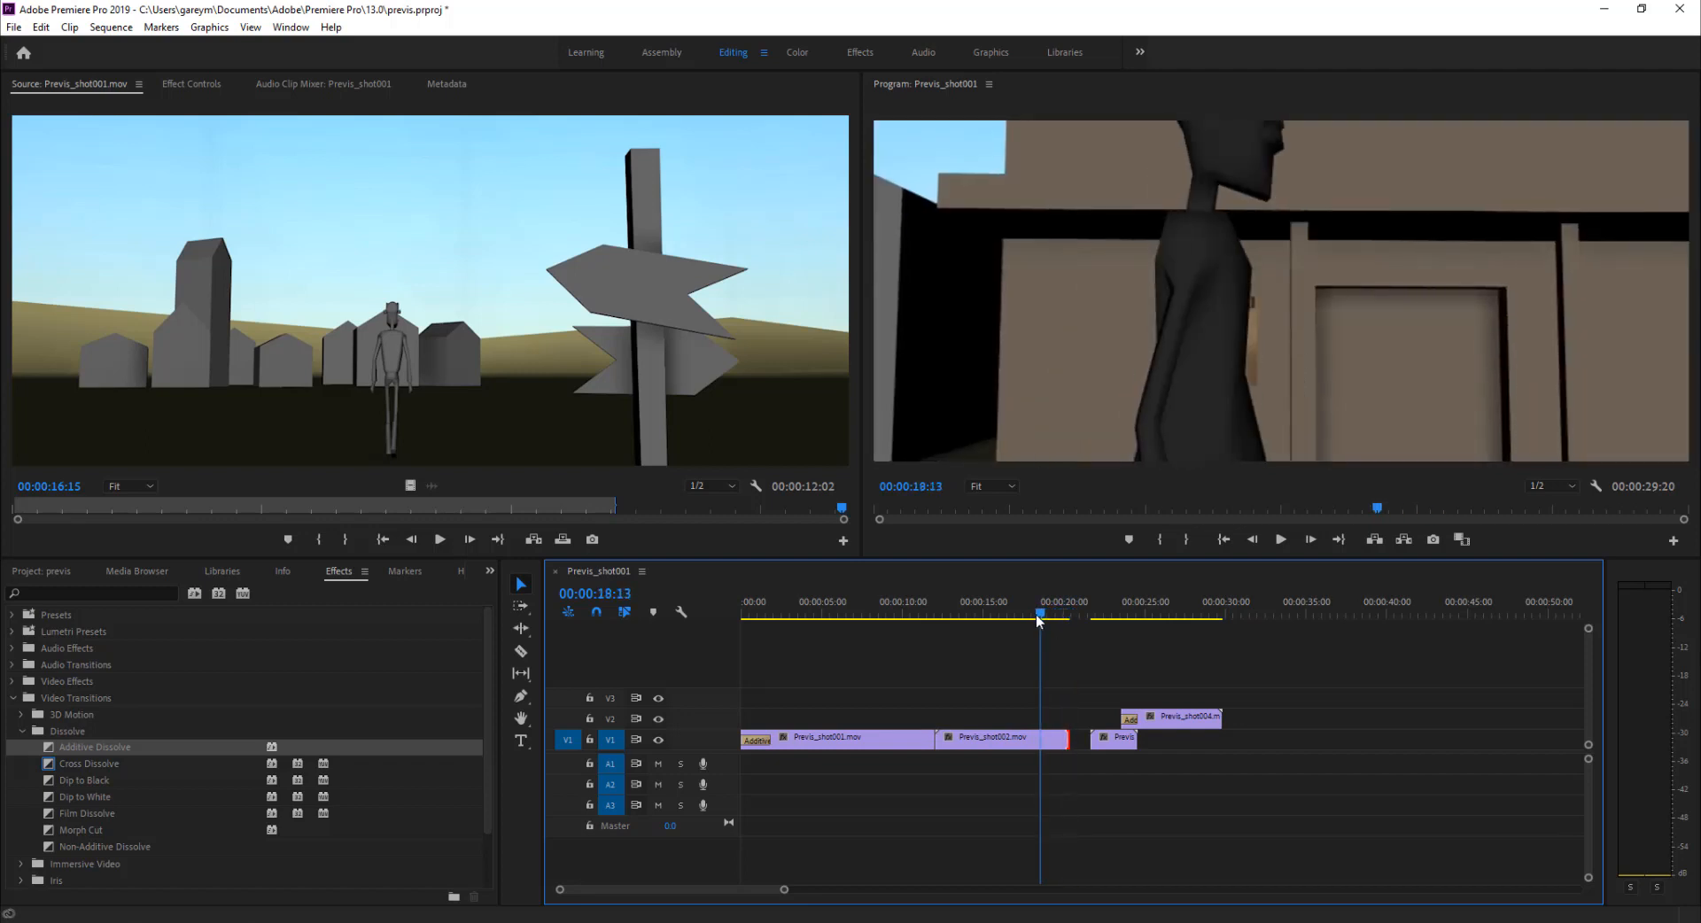
left_click(521, 608)
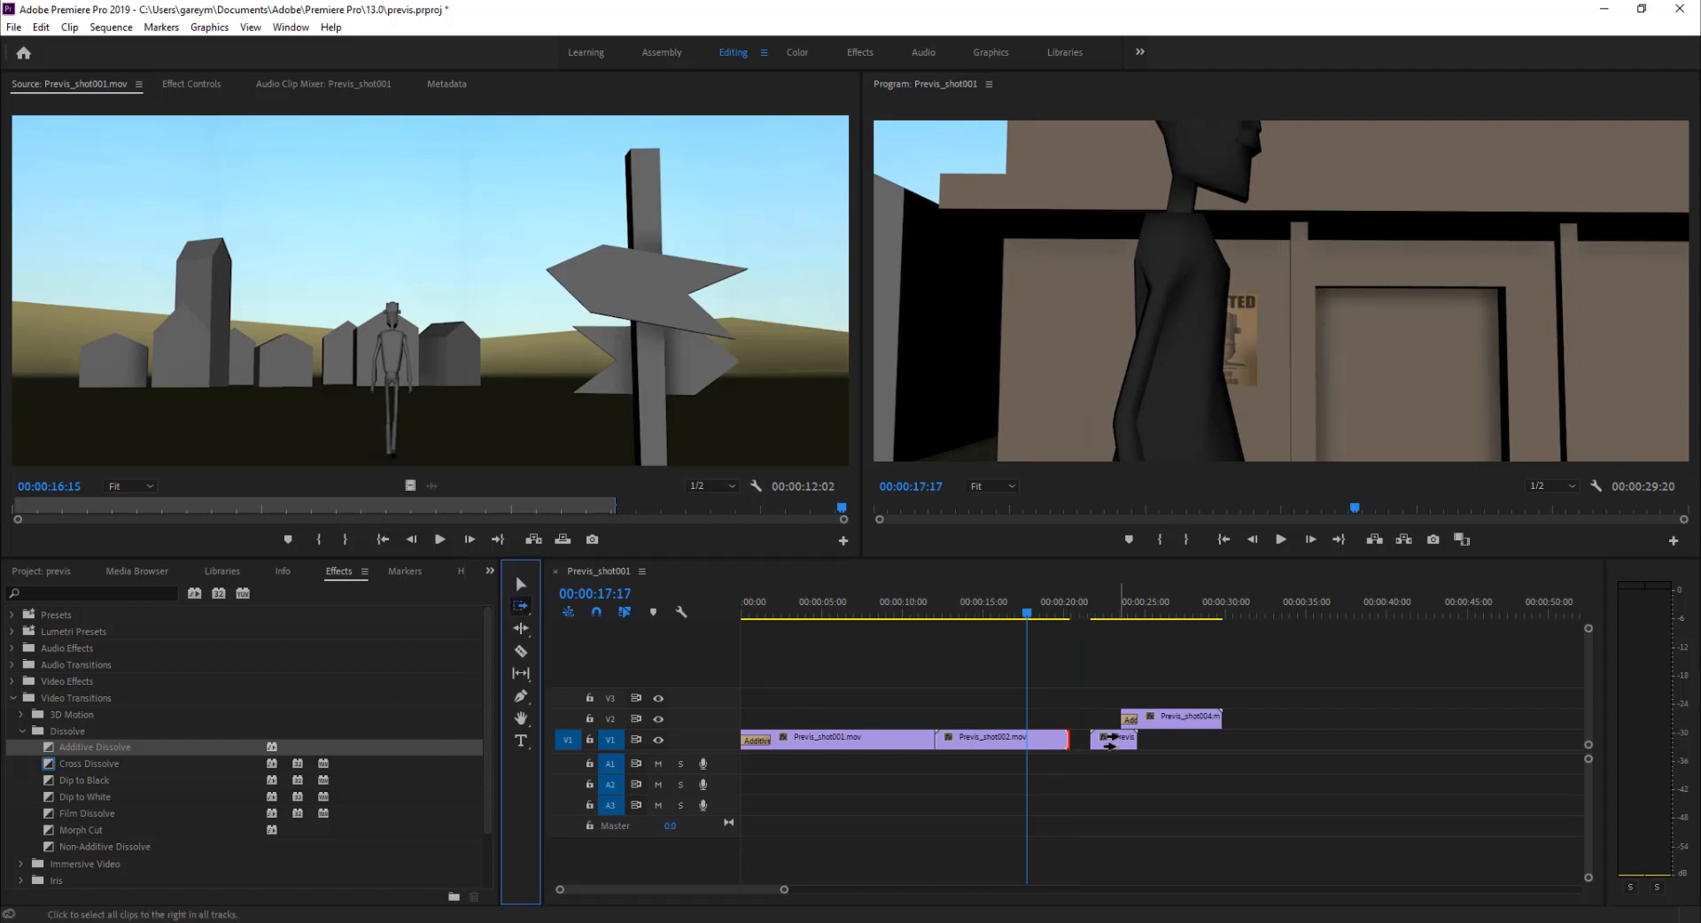
left_click_drag(1108, 736, 1101, 737)
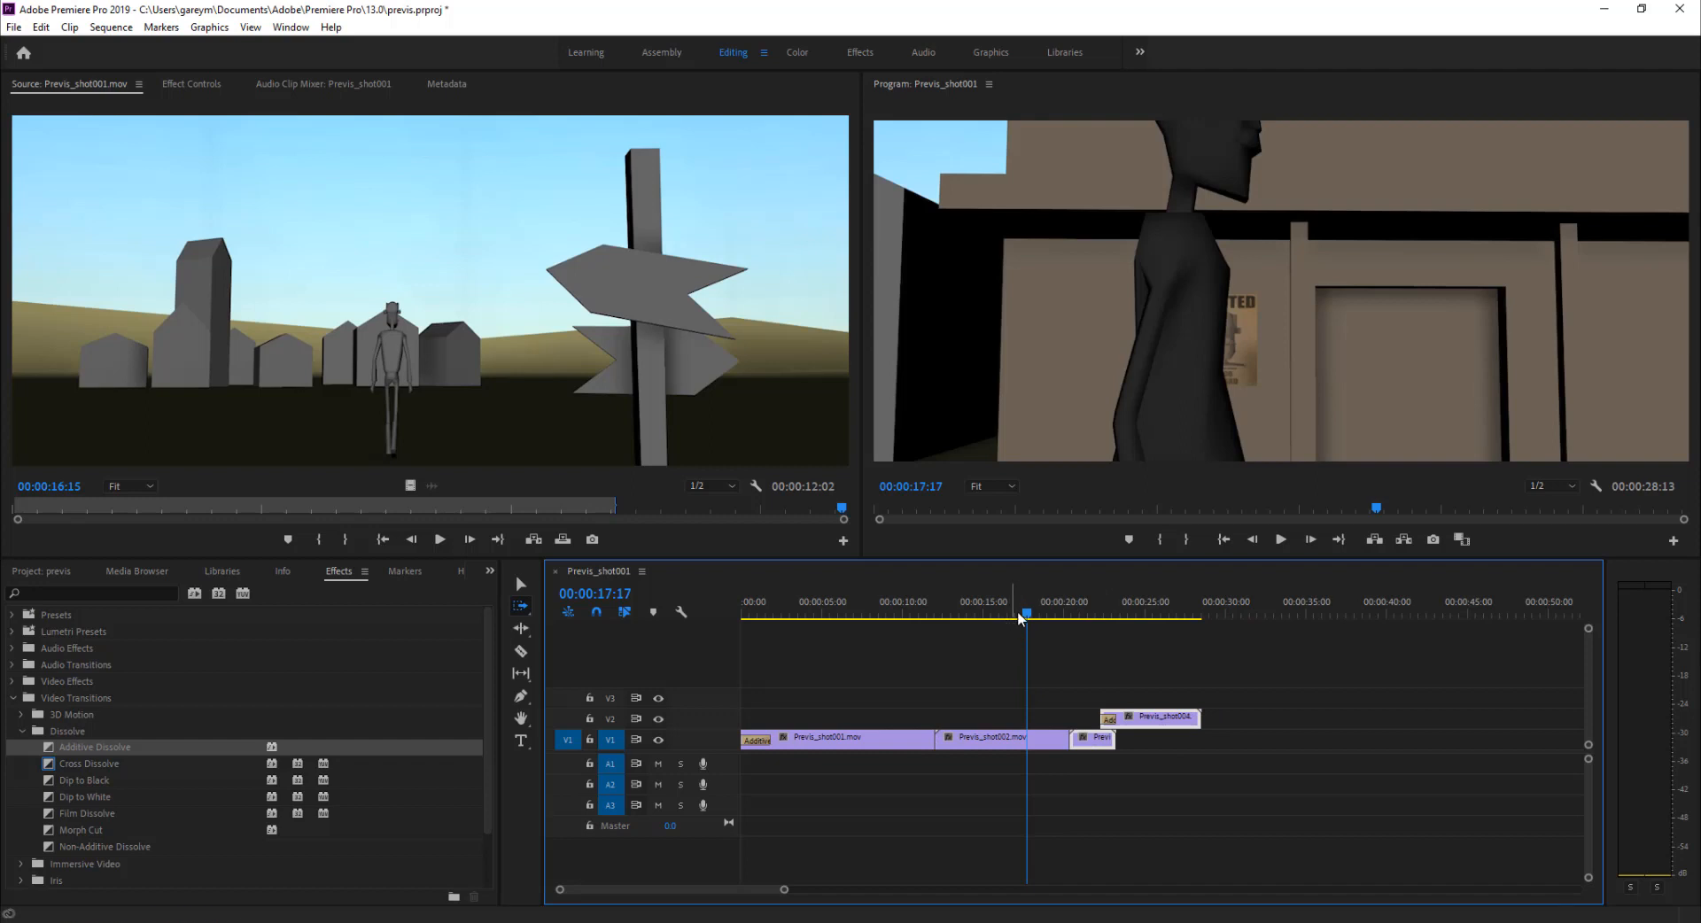
Step: Play the end of Previs_shot002.mov, rewind the playhead and play the edited sequence through to its end
key("space")
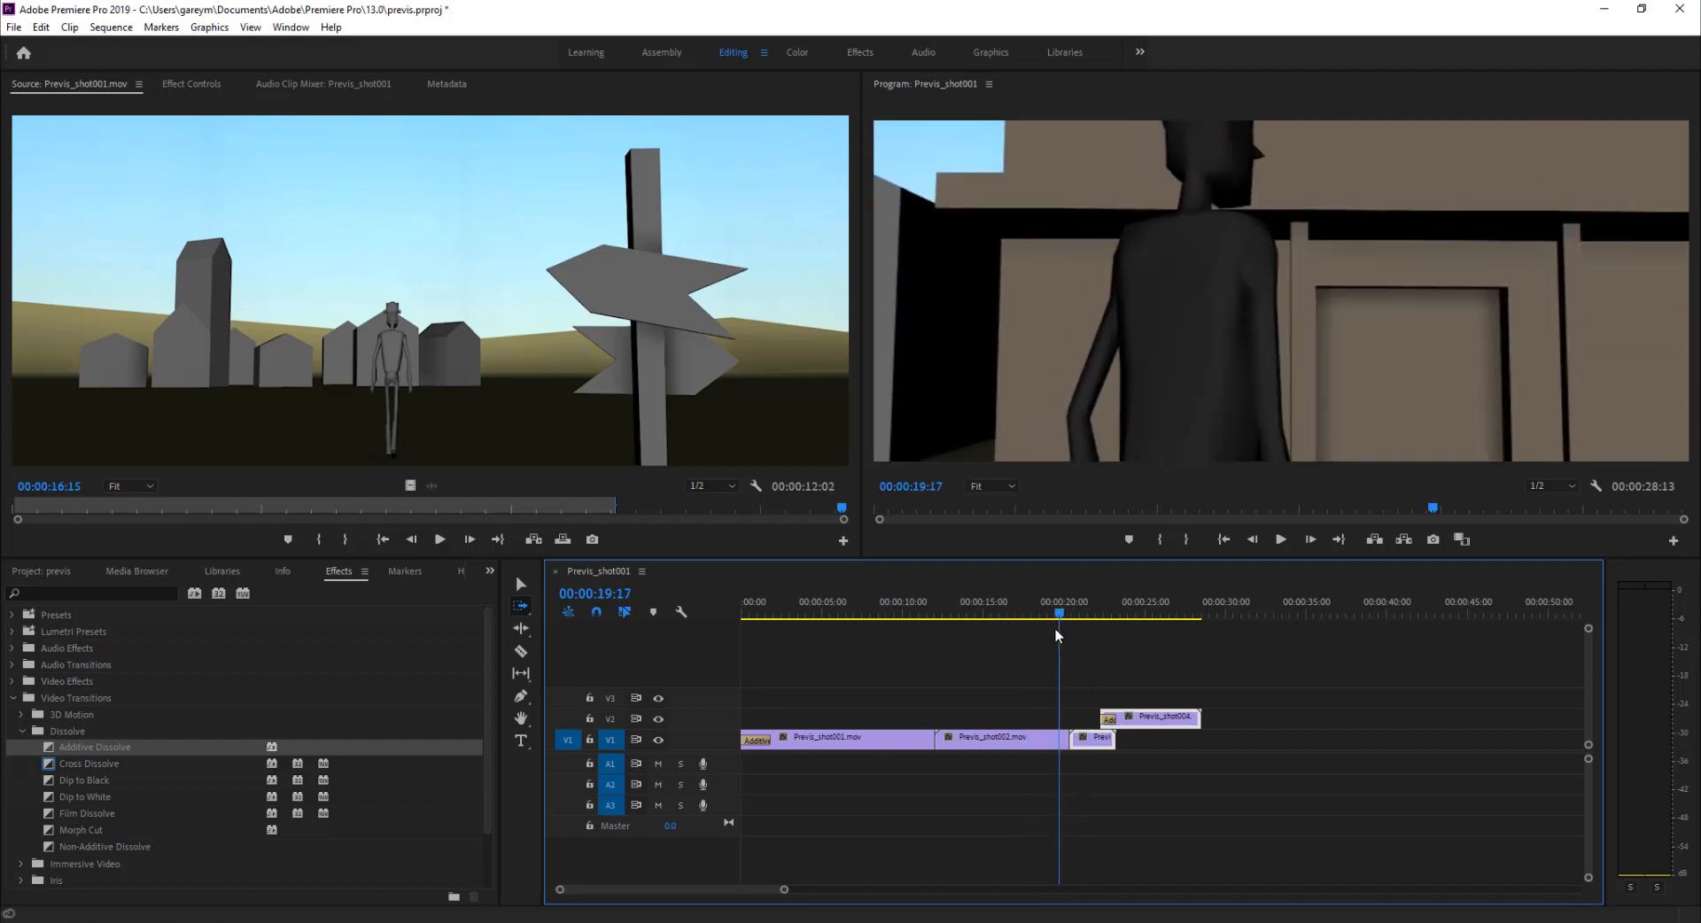
left_click_drag(1055, 630, 983, 680)
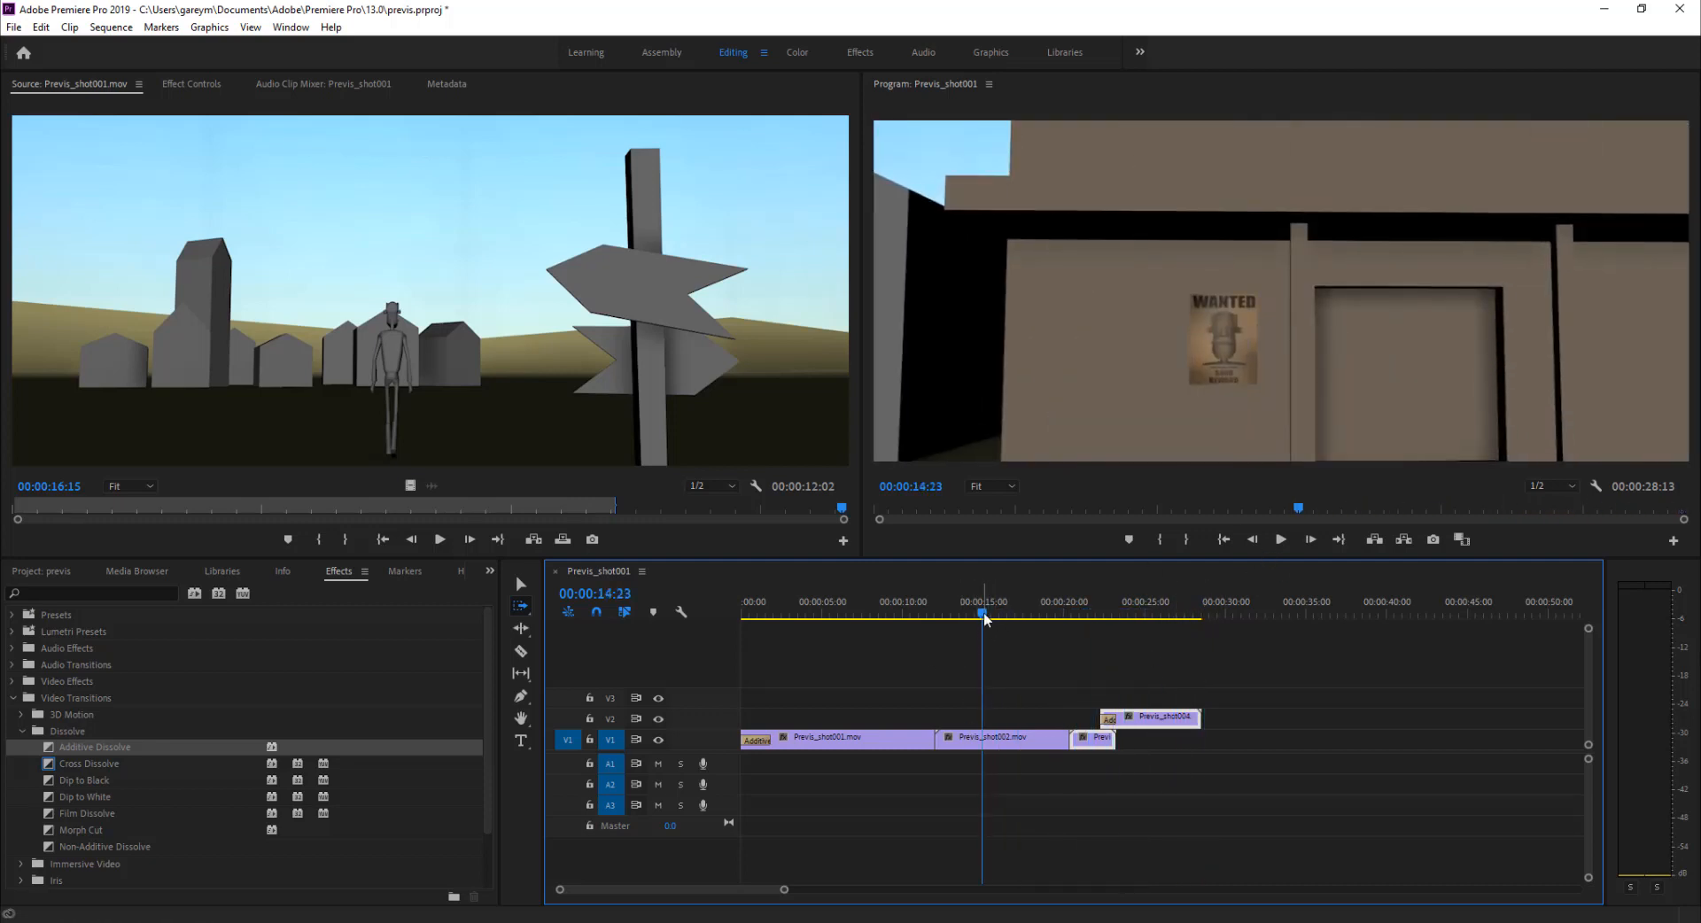
left_click_drag(985, 618, 850, 629)
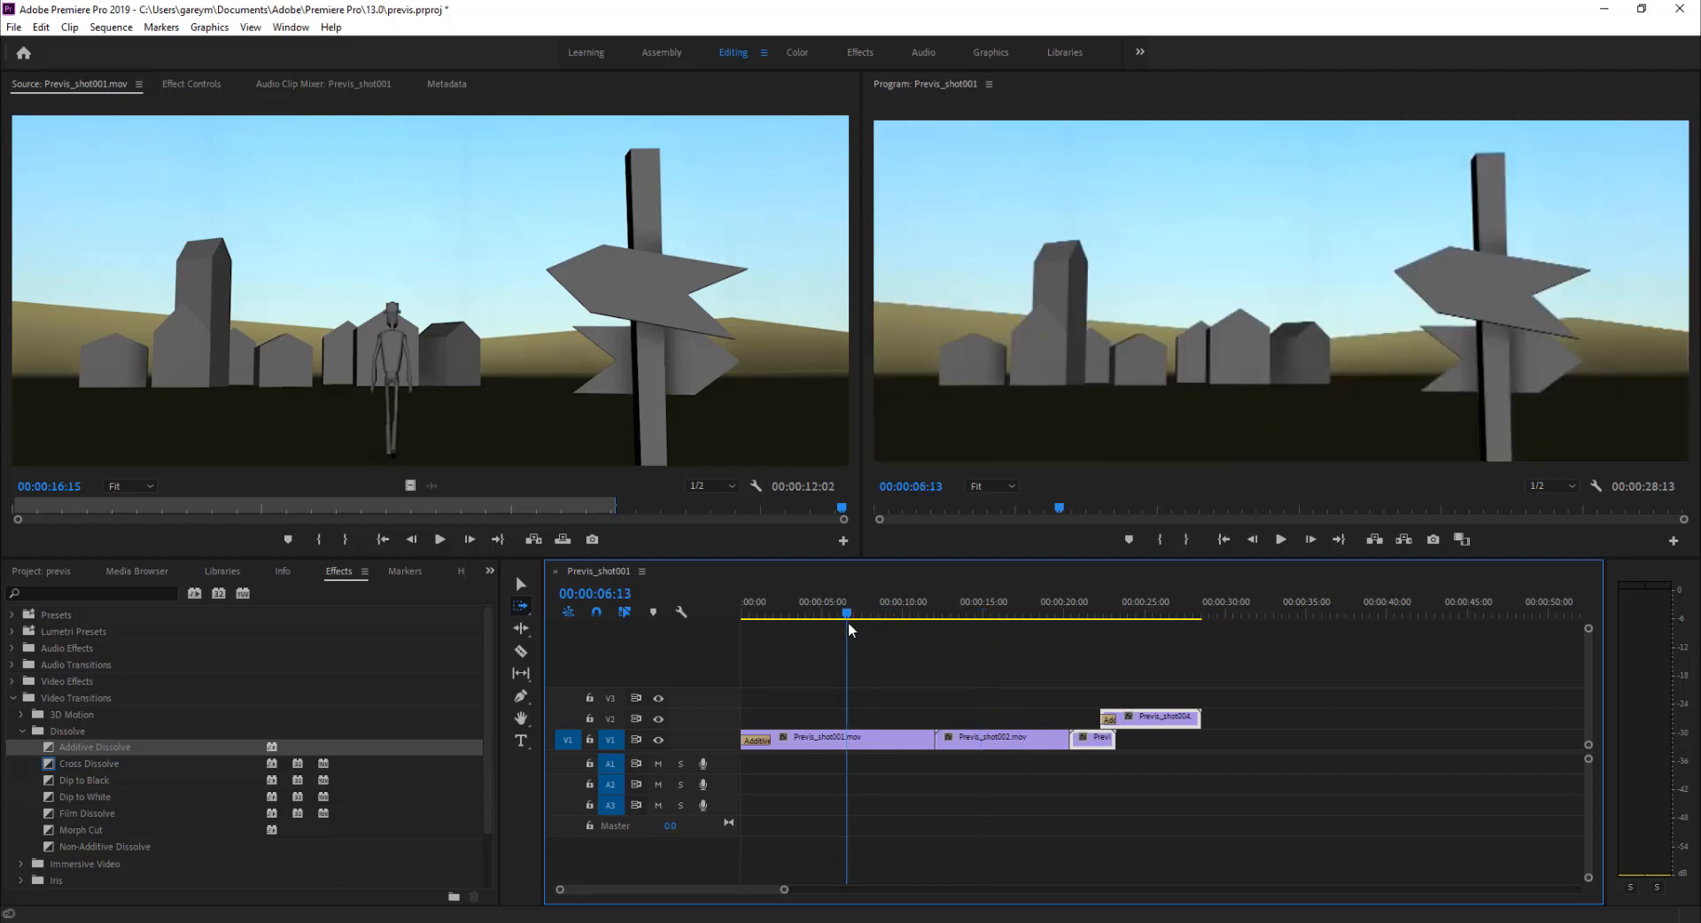
left_click(1280, 539)
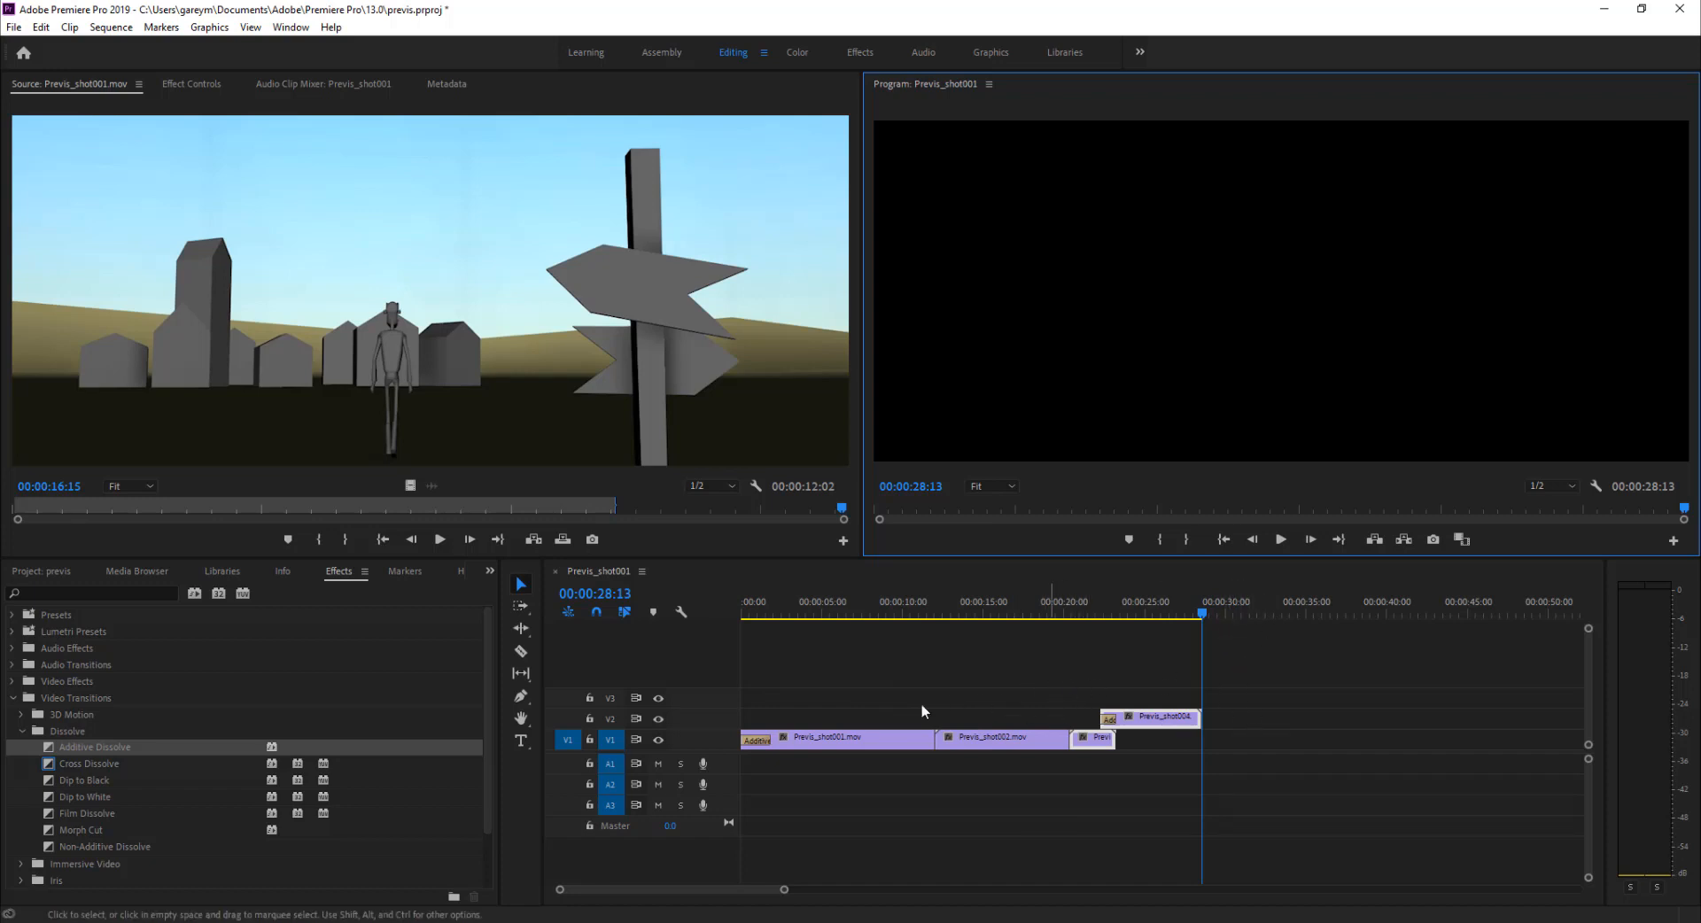
Step: Open the media export settings for the sequence, rewind the export preview to 00:00:00:00 and choose H.264 as the format
left_click(14, 26)
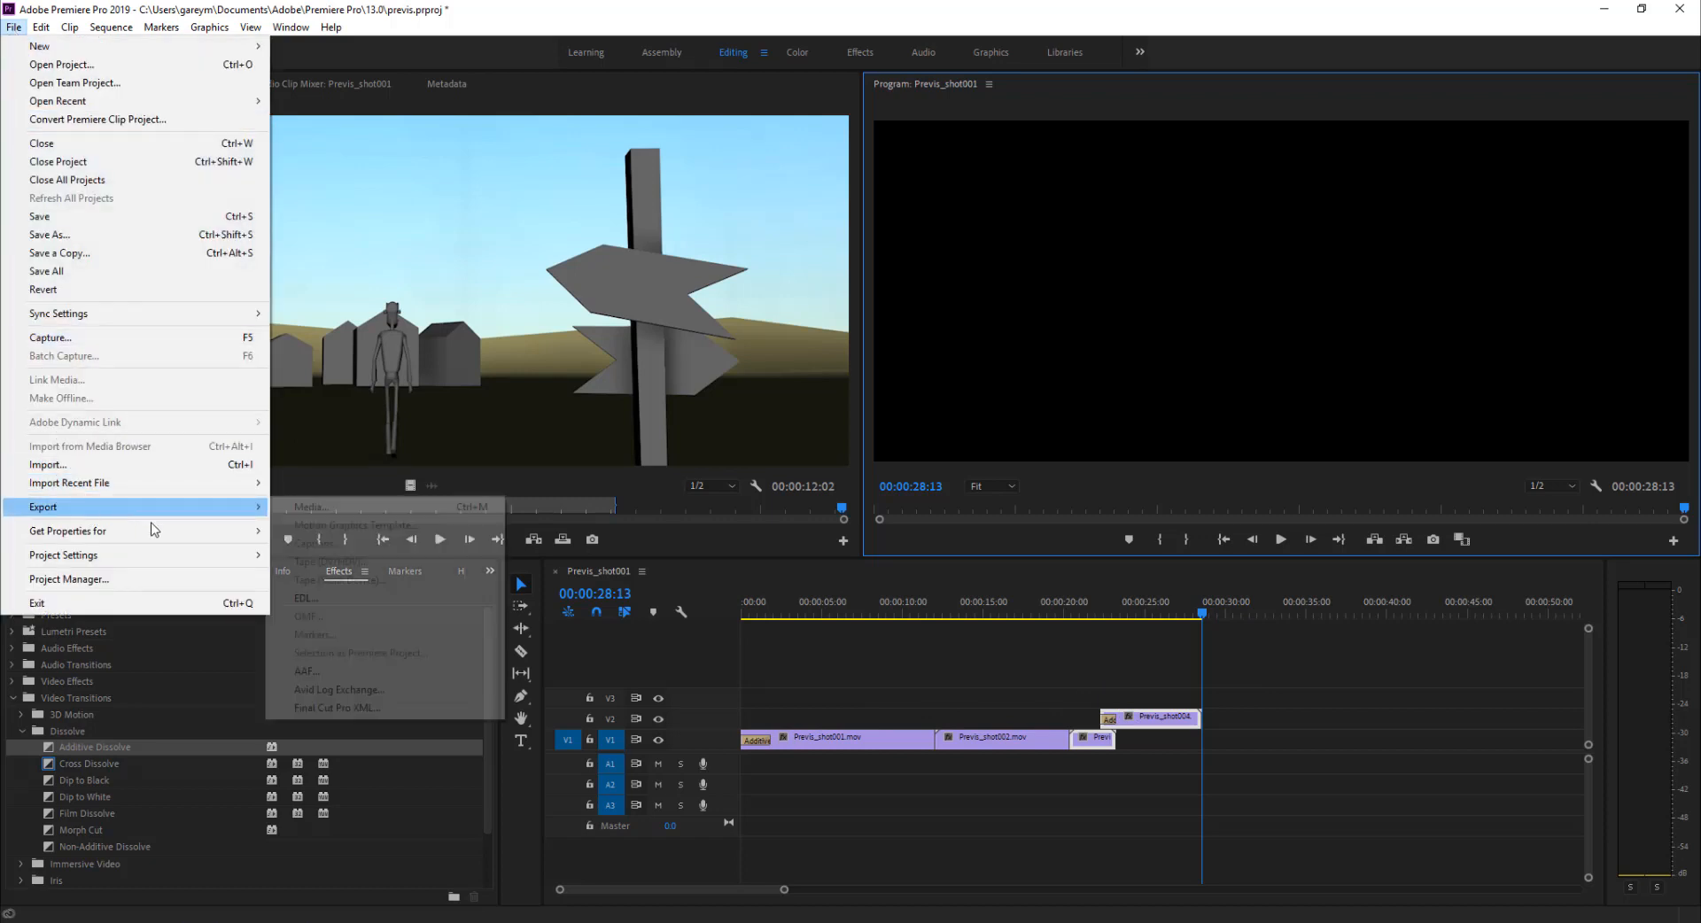
mouse_move(250, 511)
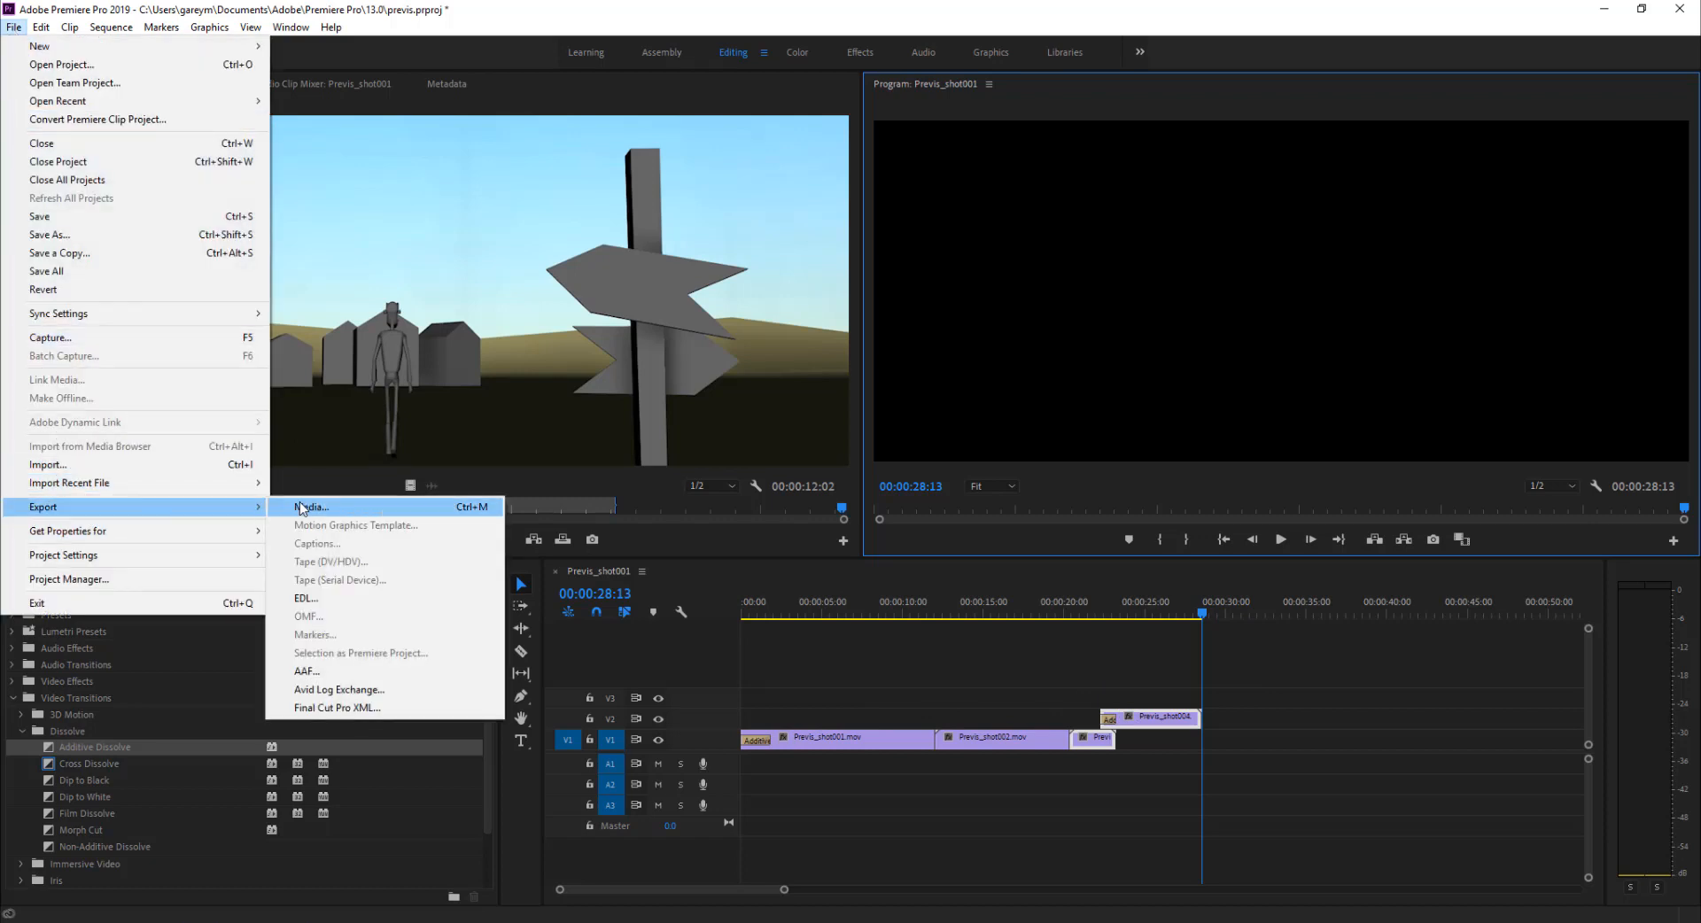
left_click(316, 502)
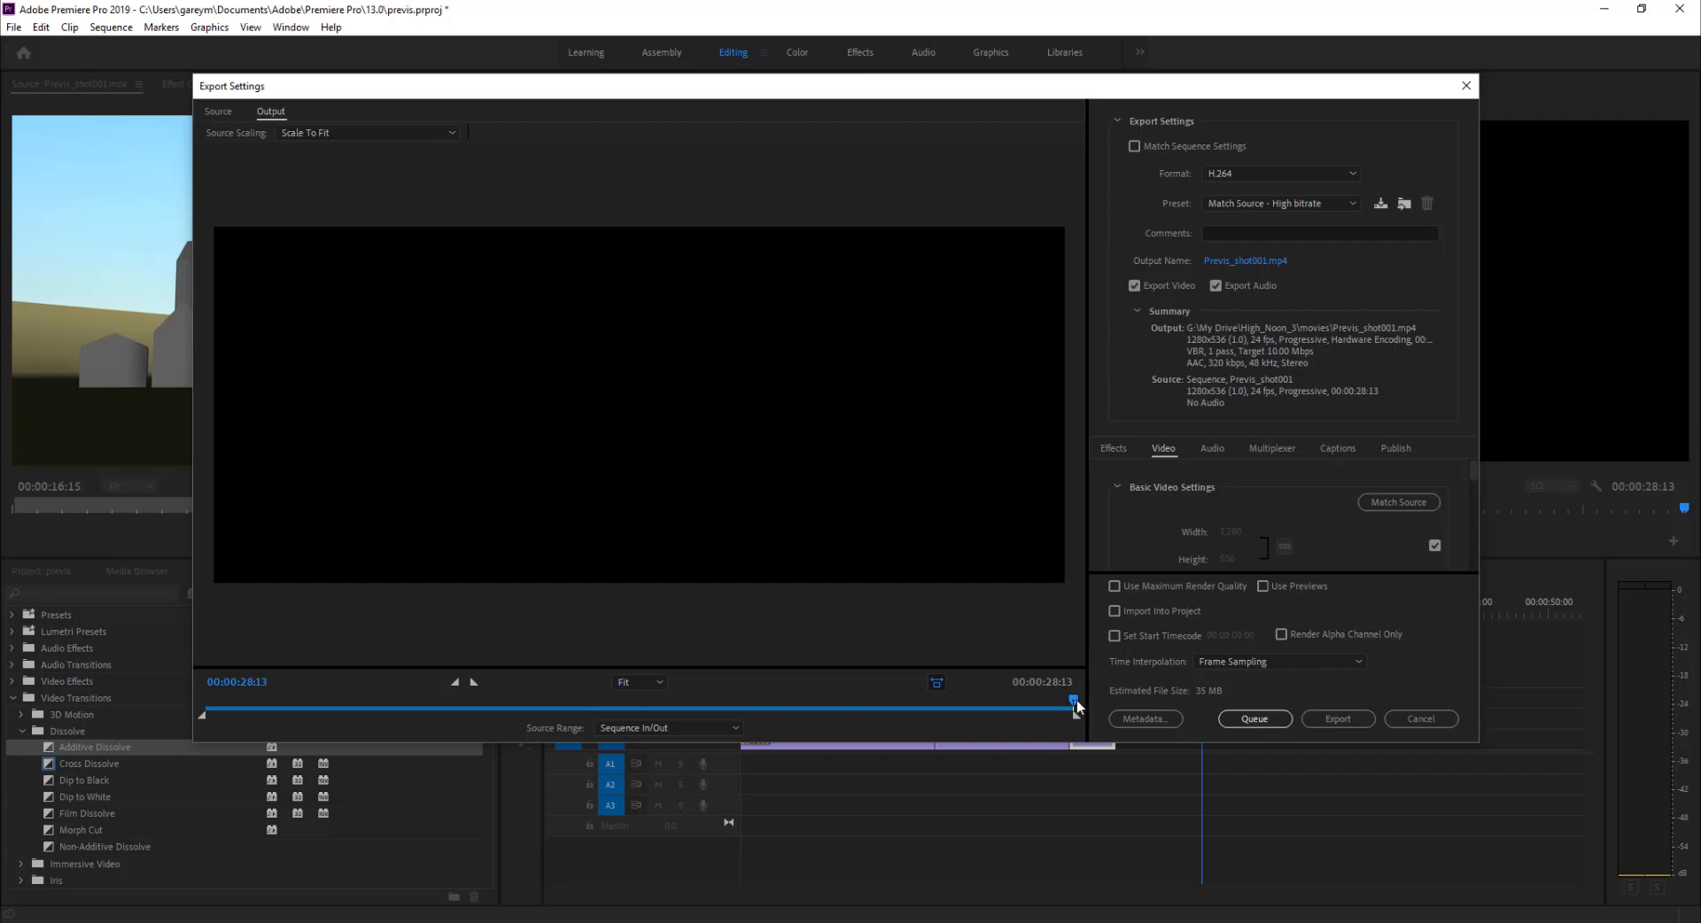
left_click_drag(1074, 699, 191, 611)
left_click(1256, 173)
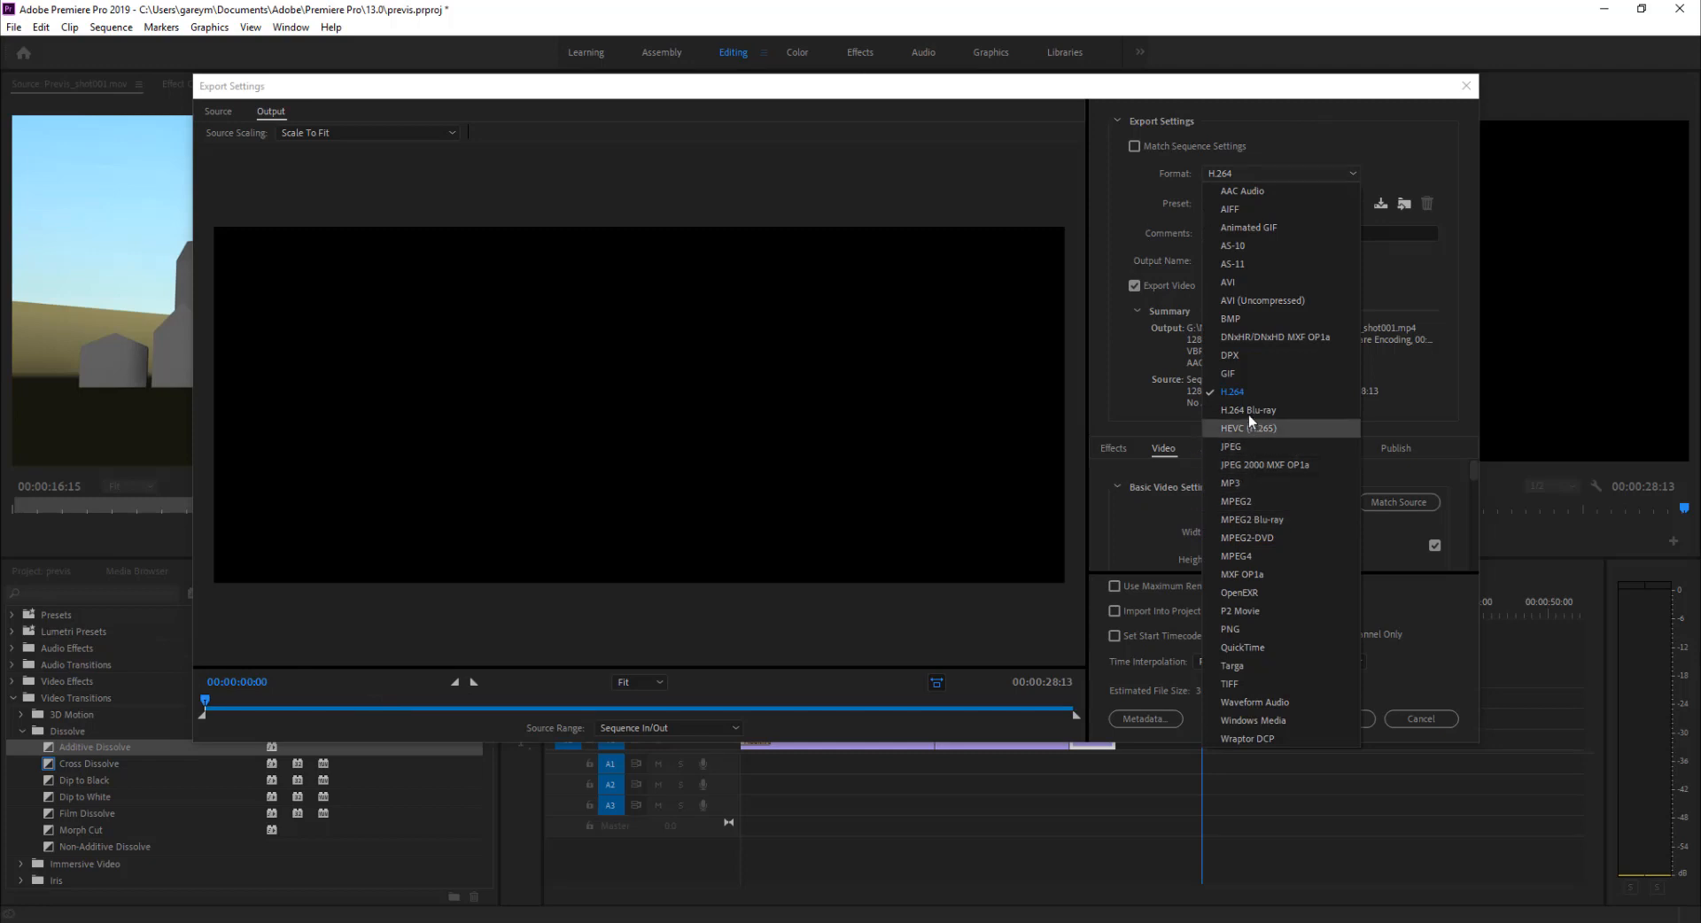
left_click(1246, 390)
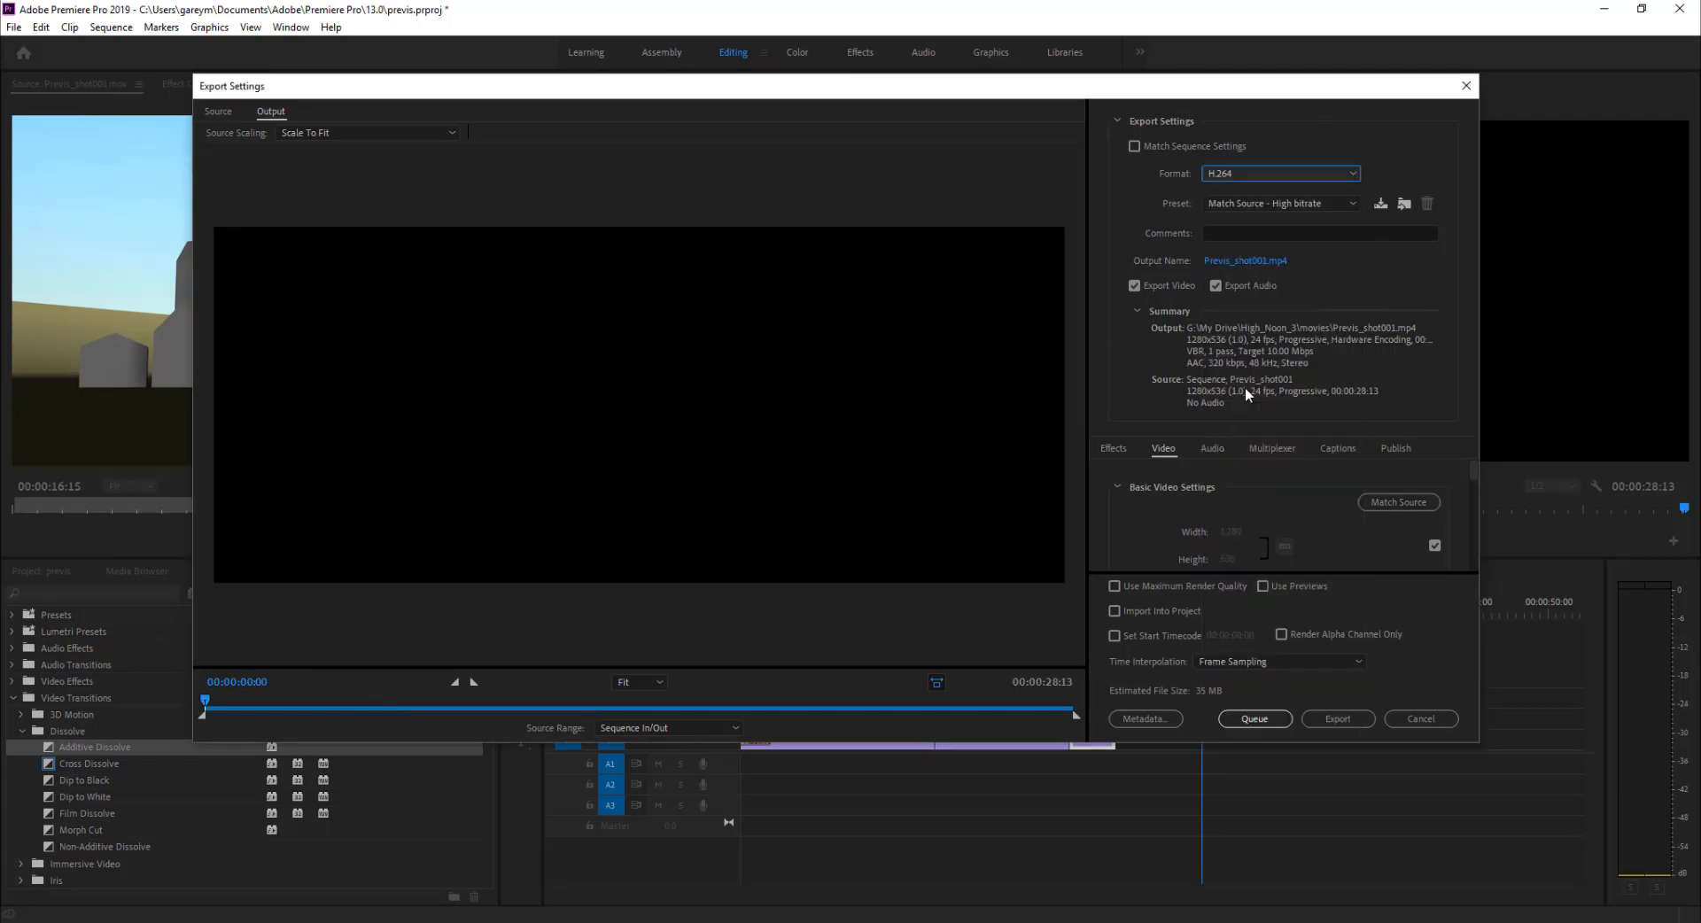
left_click(1244, 169)
left_click(1316, 130)
left_click(1253, 174)
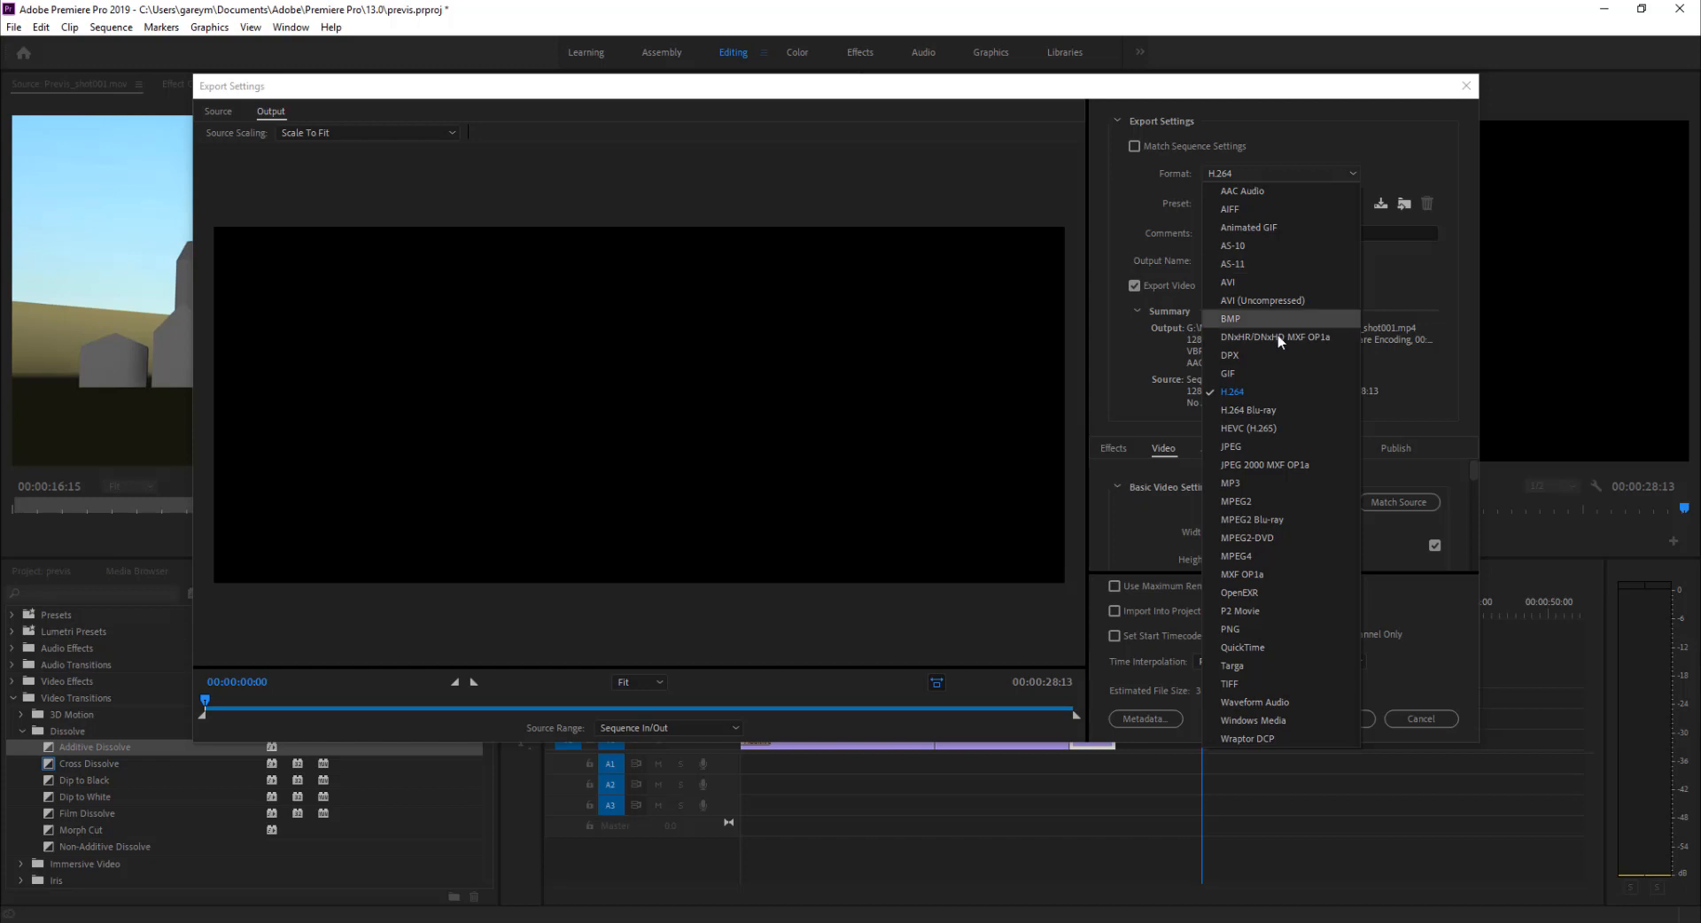
left_click(1251, 391)
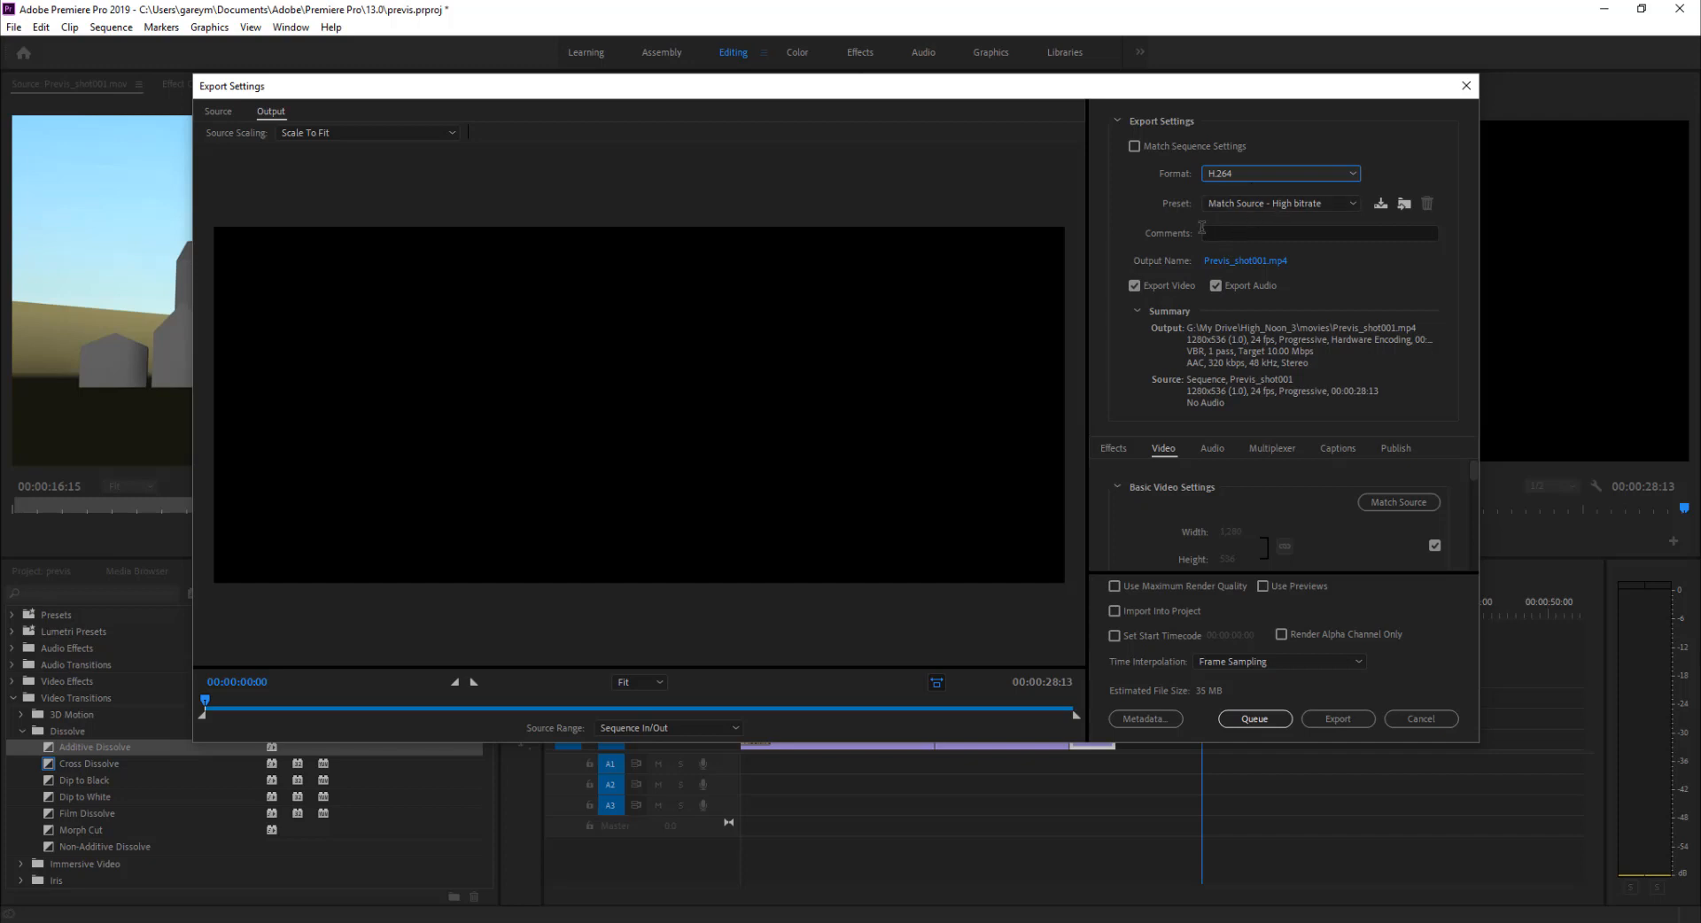
Step: Name the output file Previs_shot001_final.mp4 in the High_Noon_3 movies folder and export the sequence
left_click(1252, 259)
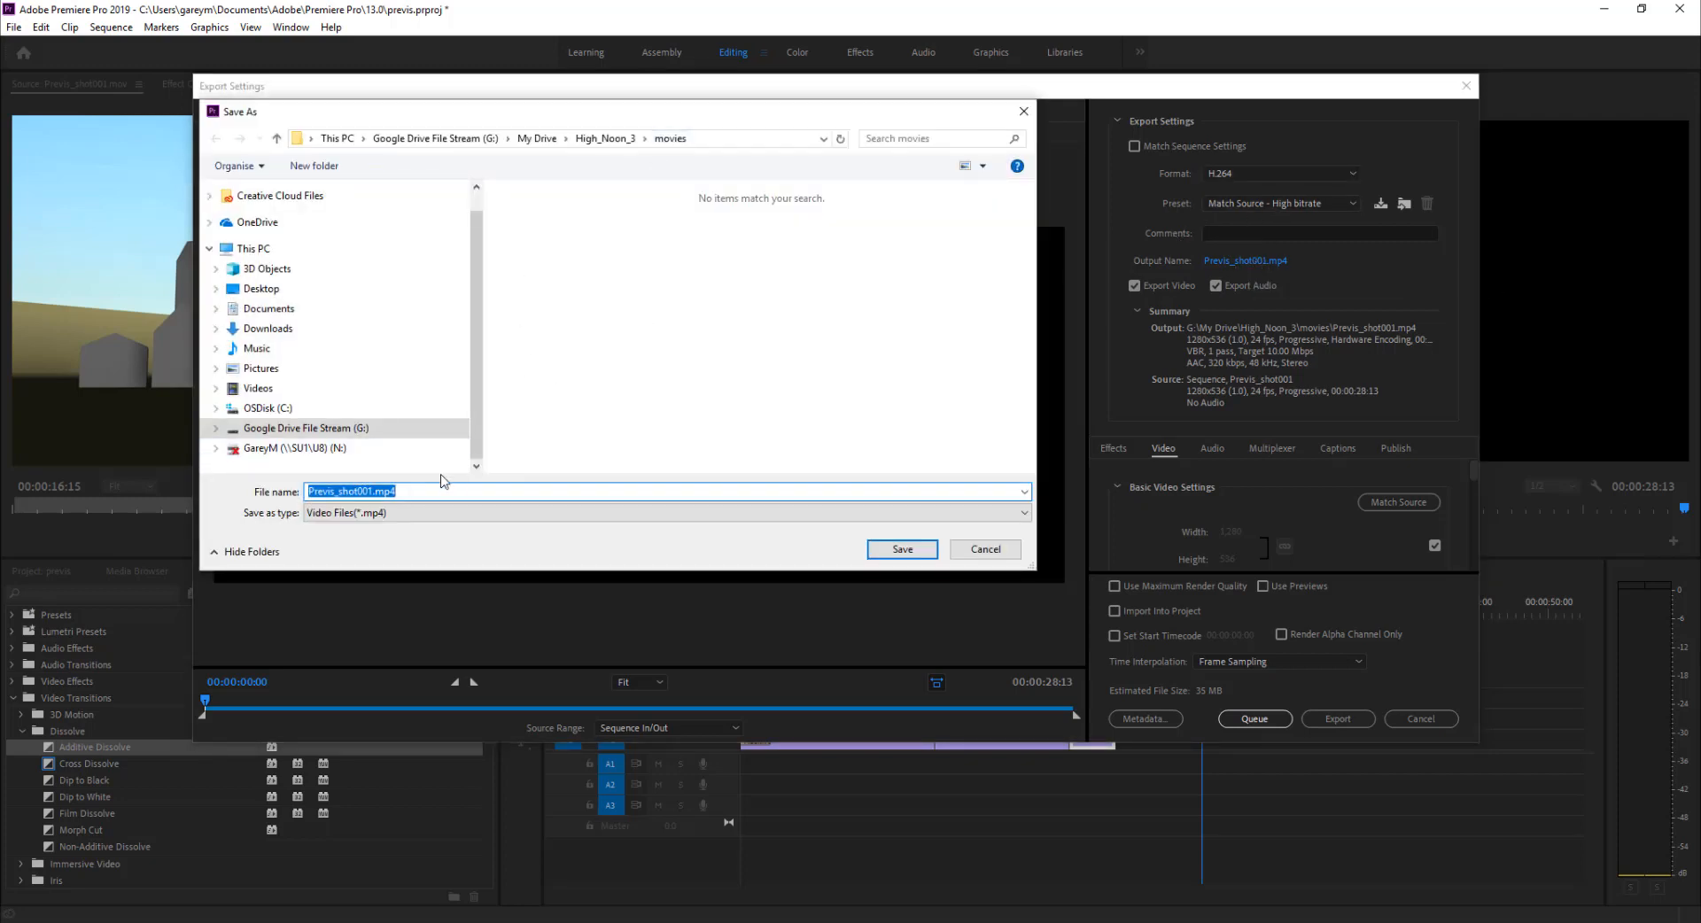
left_click(373, 493)
type("_final")
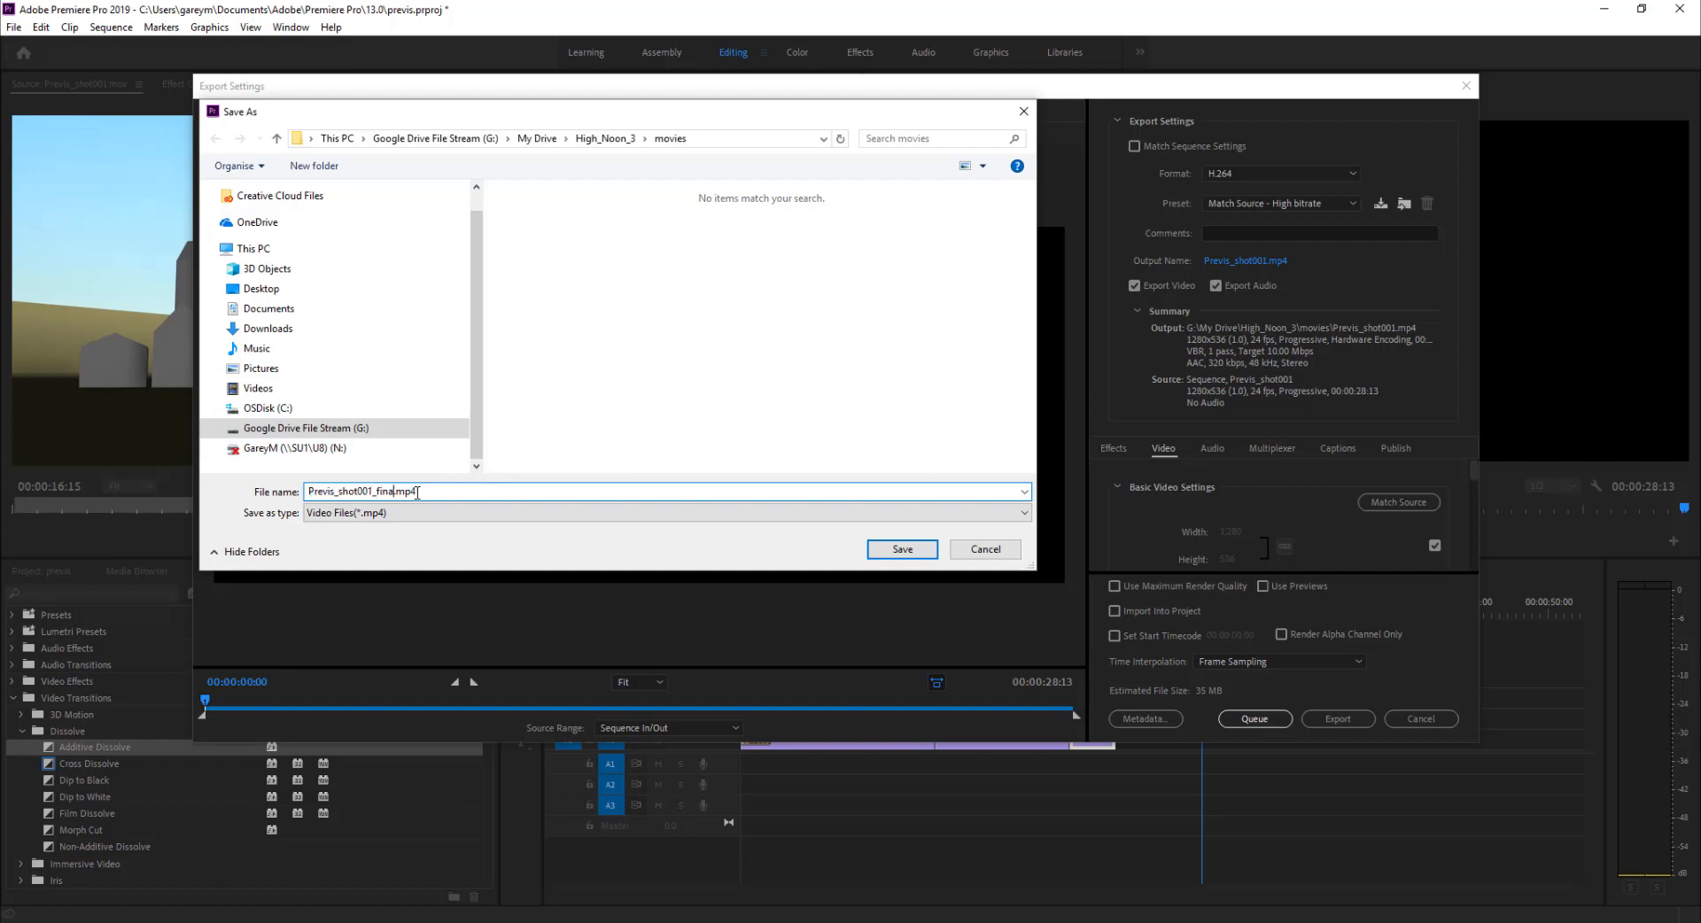
left_click(920, 550)
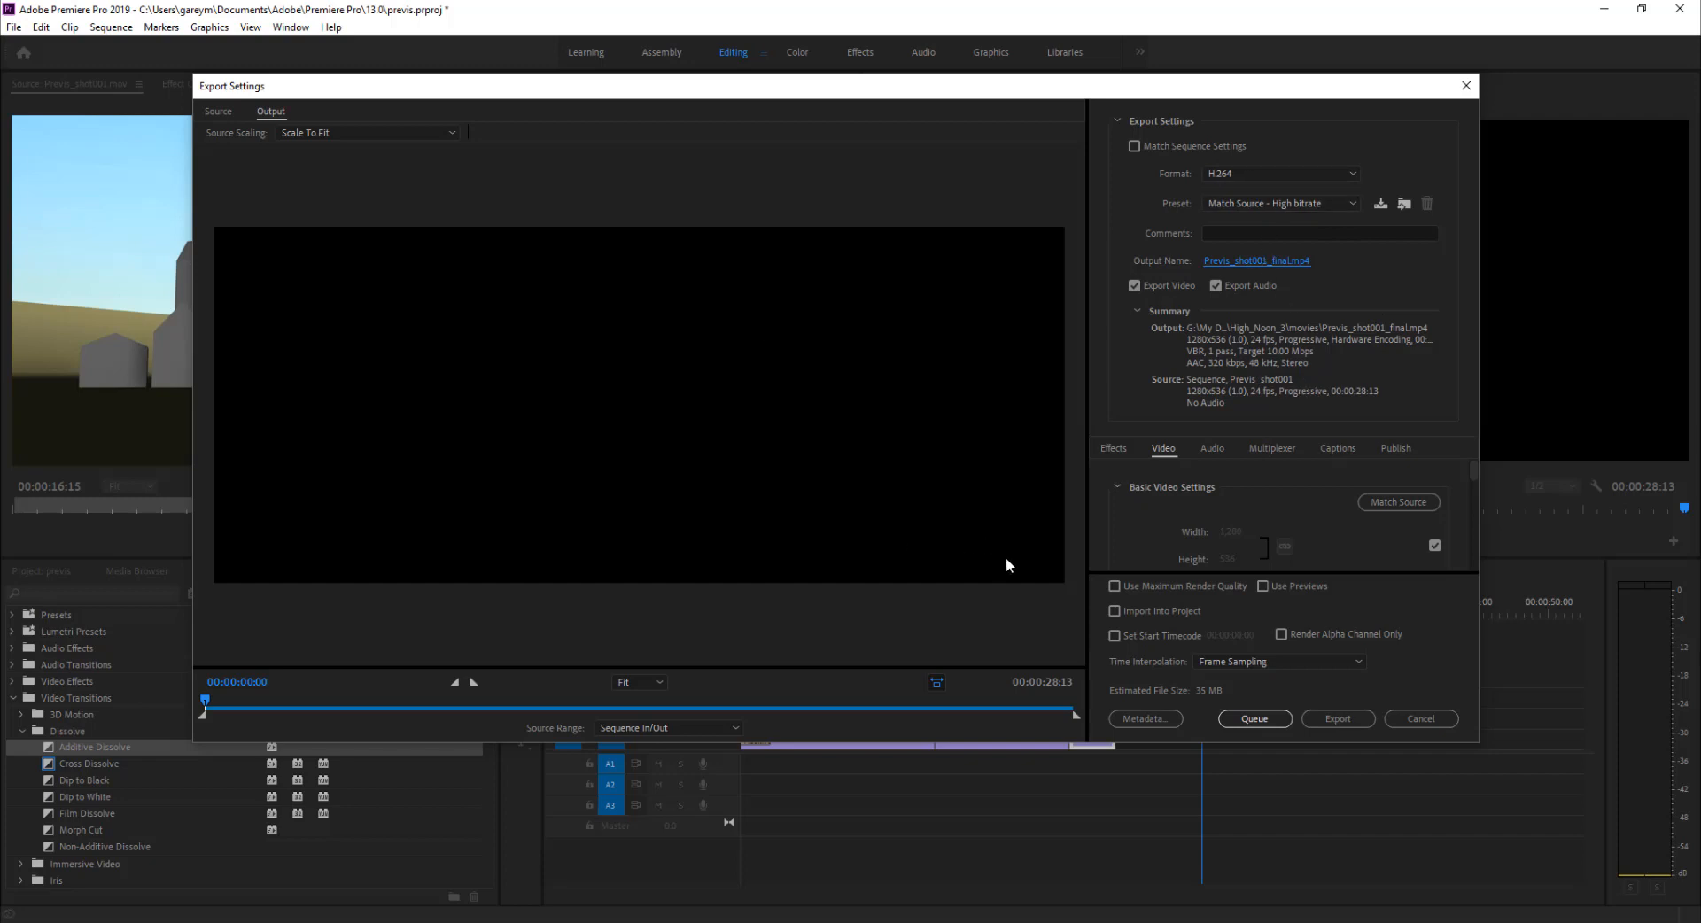
left_click(1337, 719)
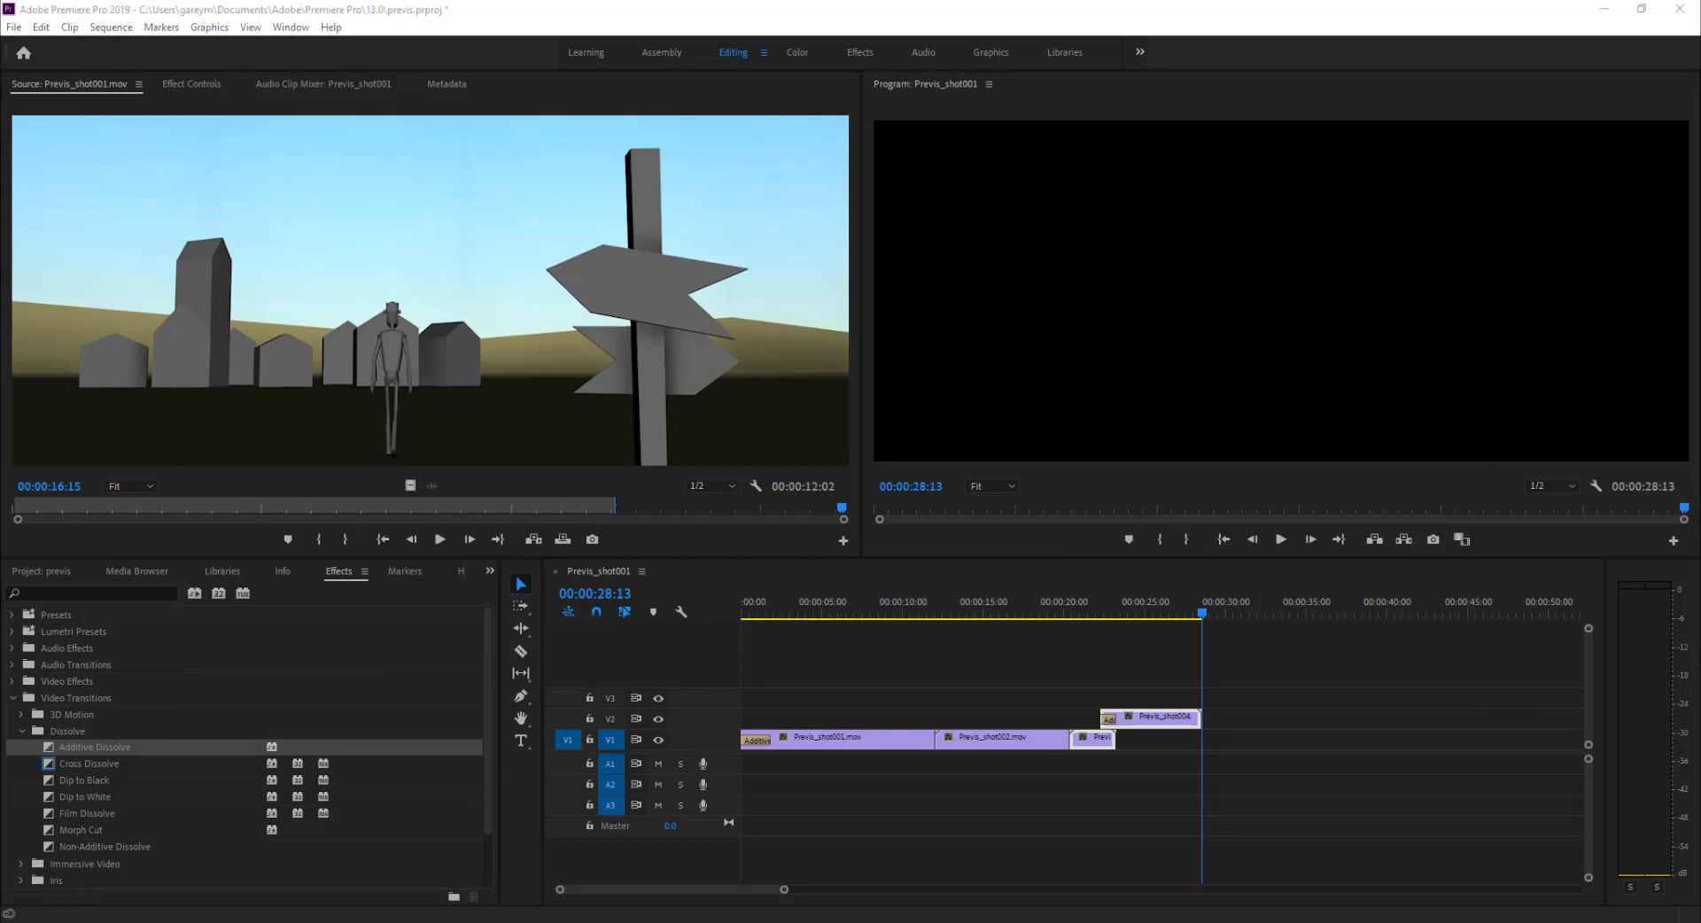
Step: Switch to File Explorer and open the movies folder inside High_Noon_3 on the Google Drive File Stream drive
key("super+e")
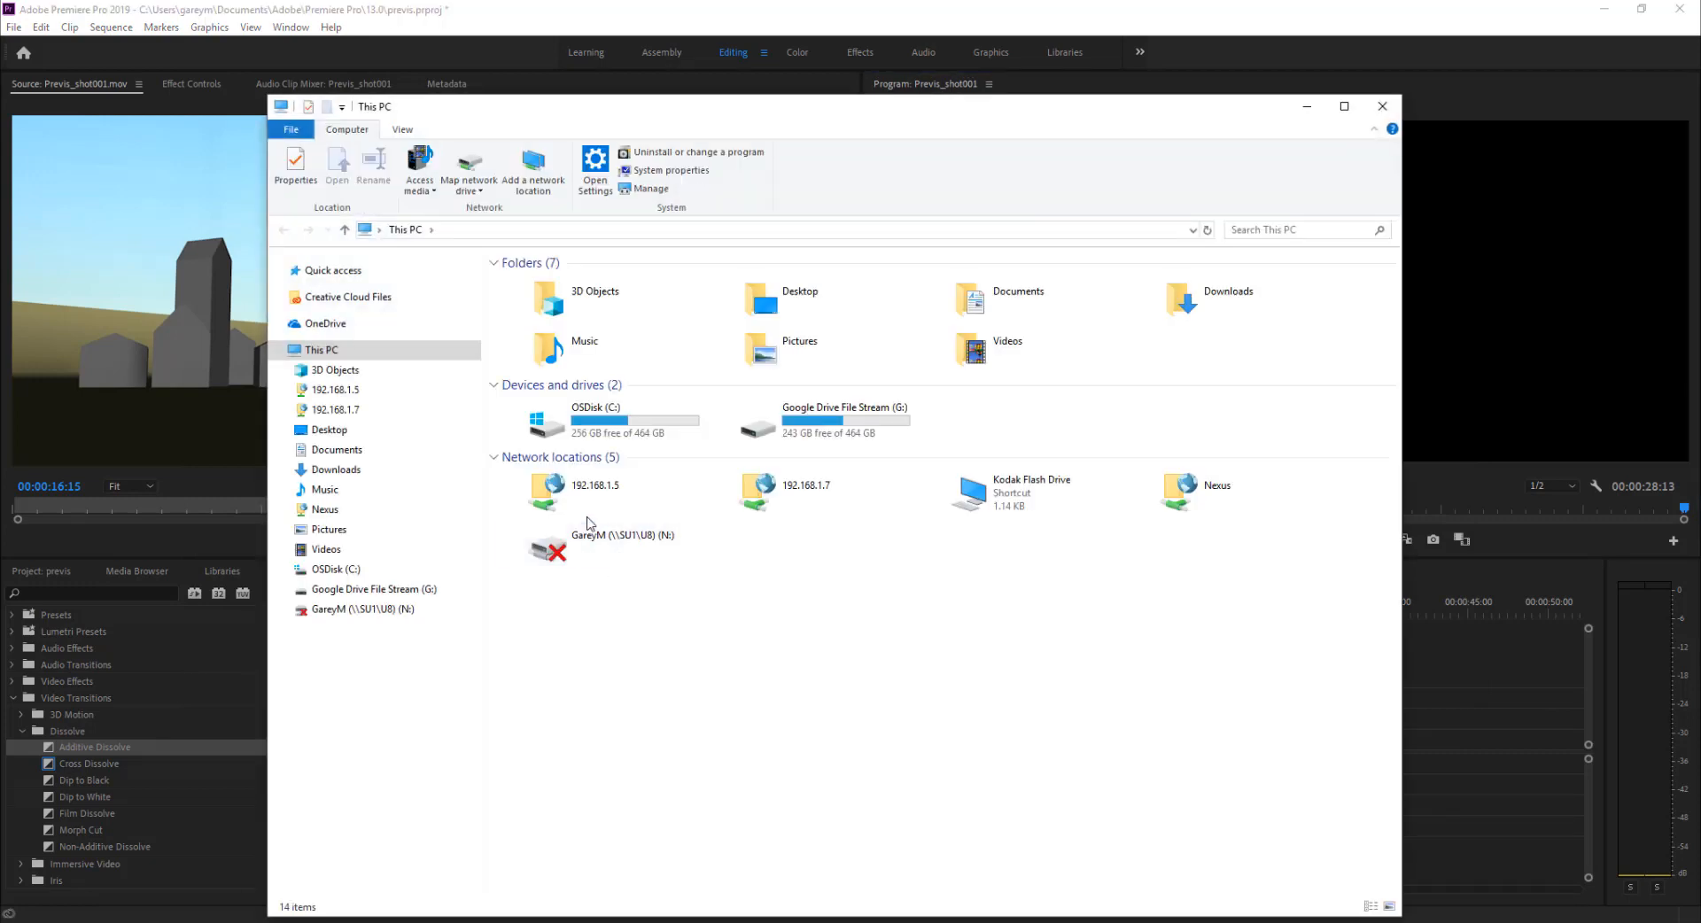
double_click(899, 446)
double_click(543, 284)
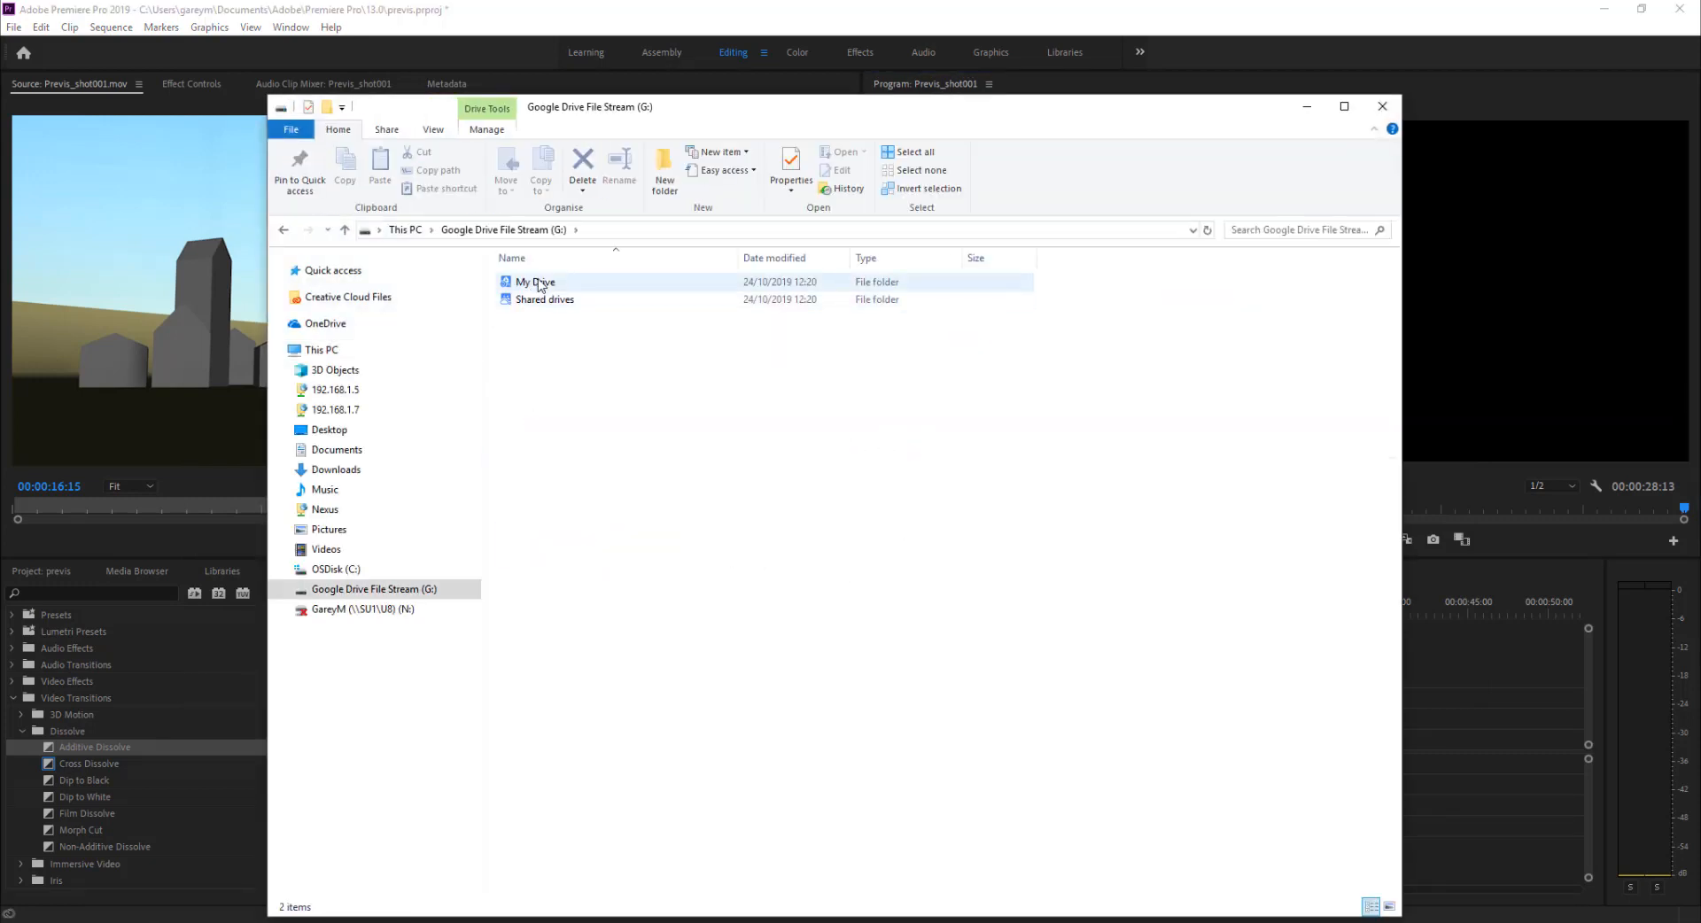
double_click(567, 363)
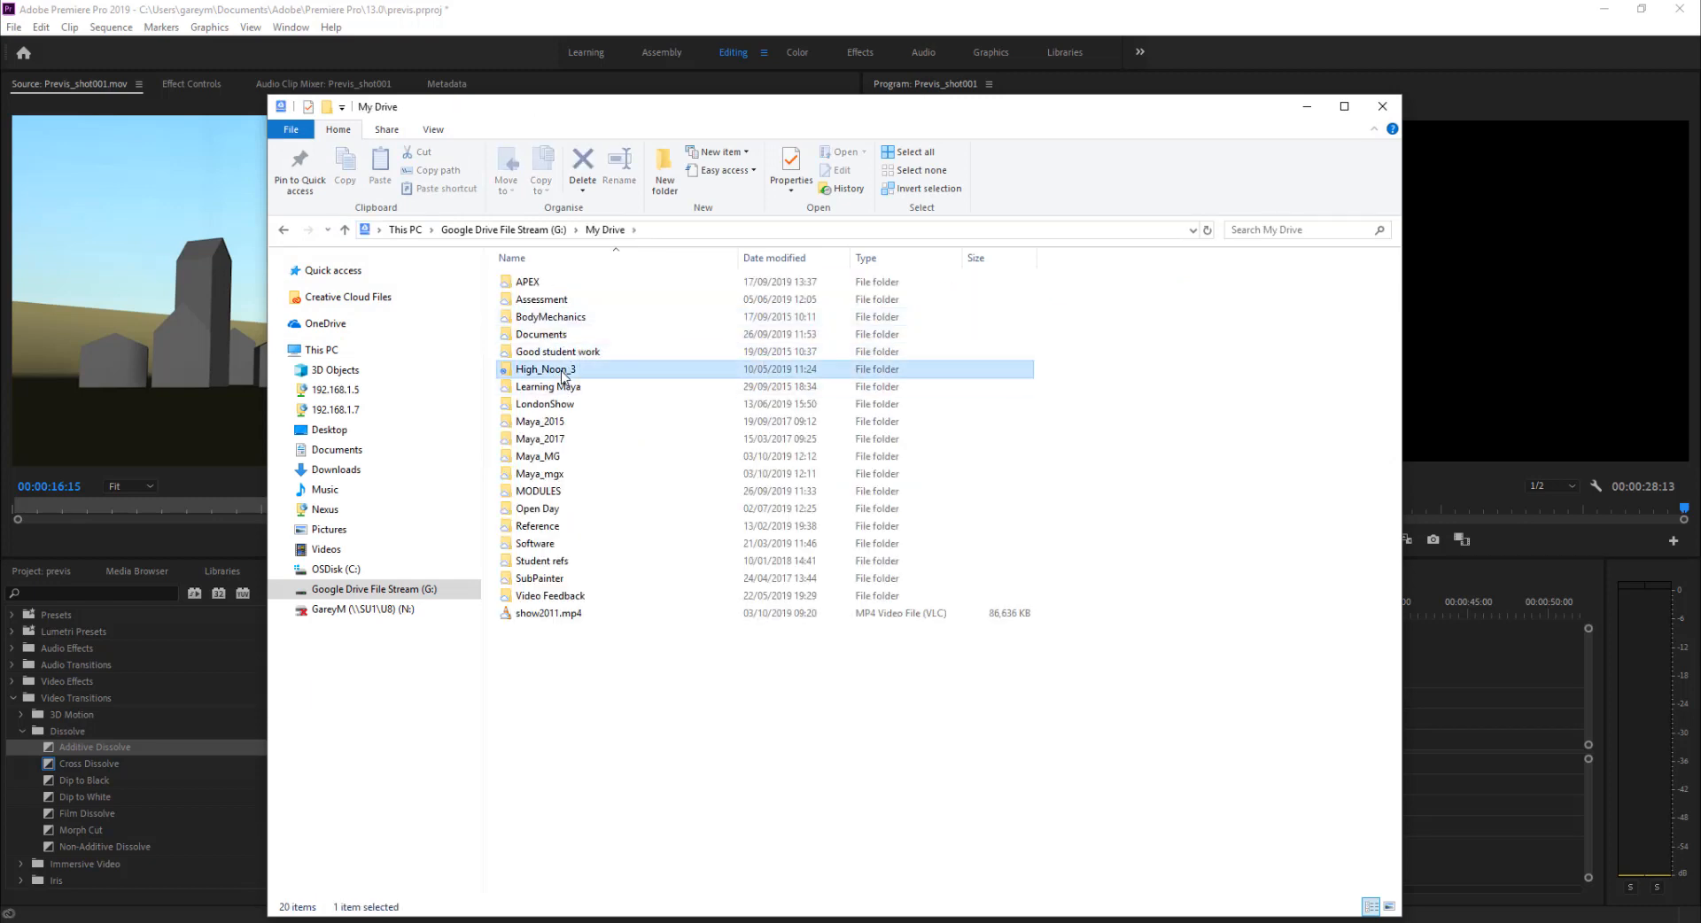
double_click(549, 335)
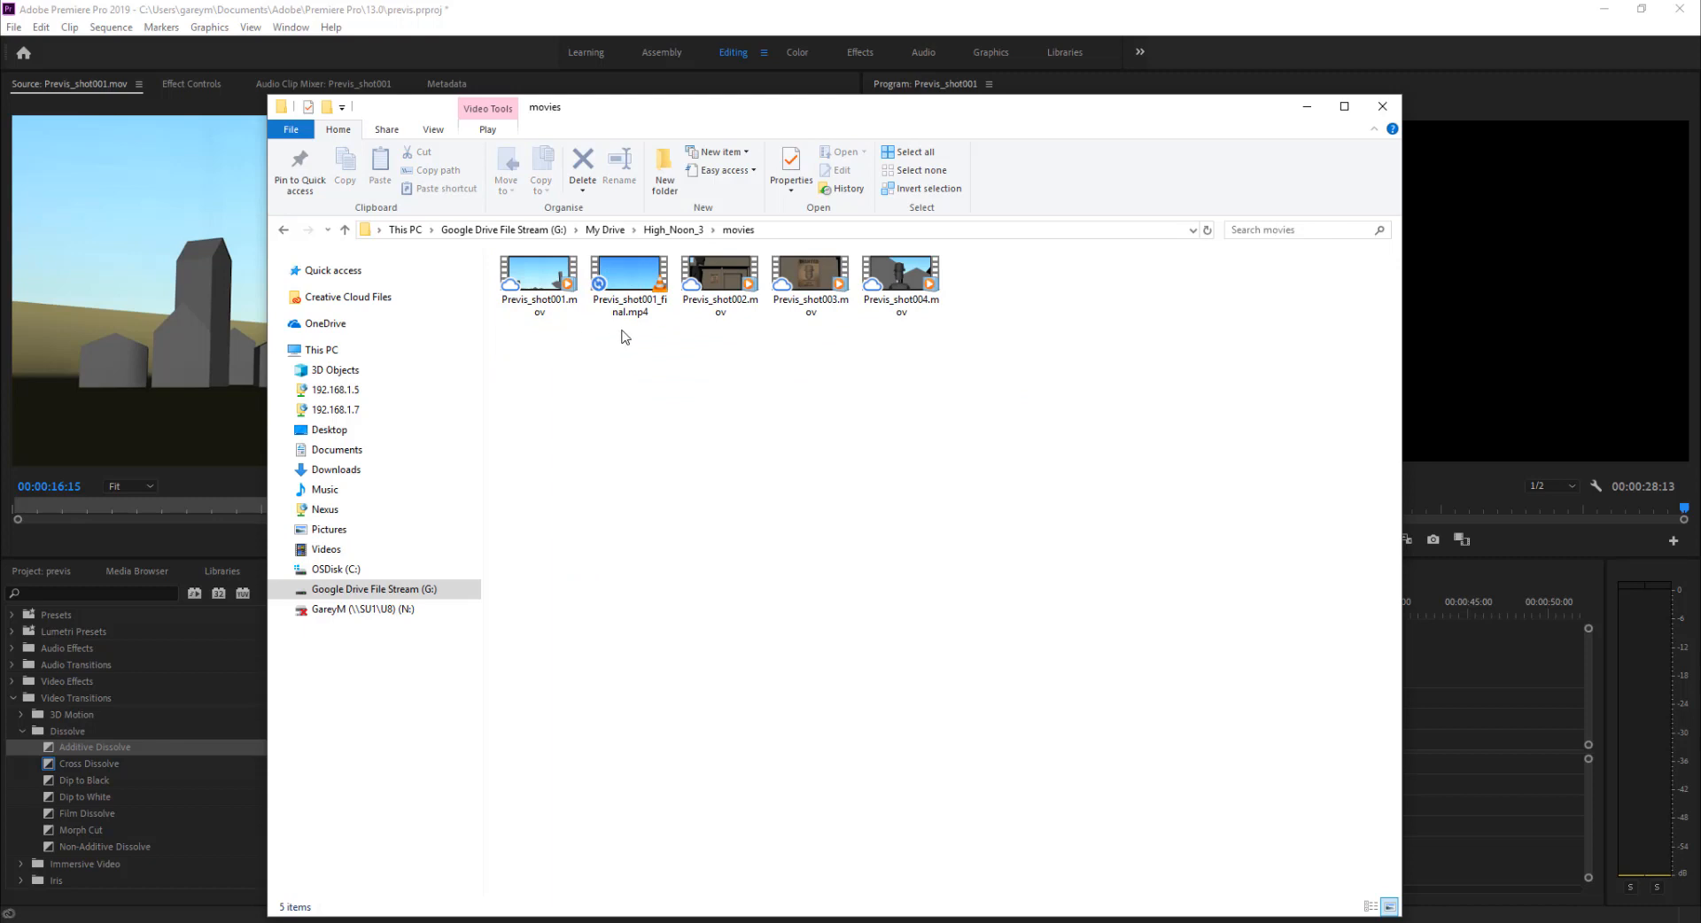
Step: Check the file size of Previs_shot001_final.mp4 in its properties, and close File Explorer to return to Premiere Pro
right_click(633, 279)
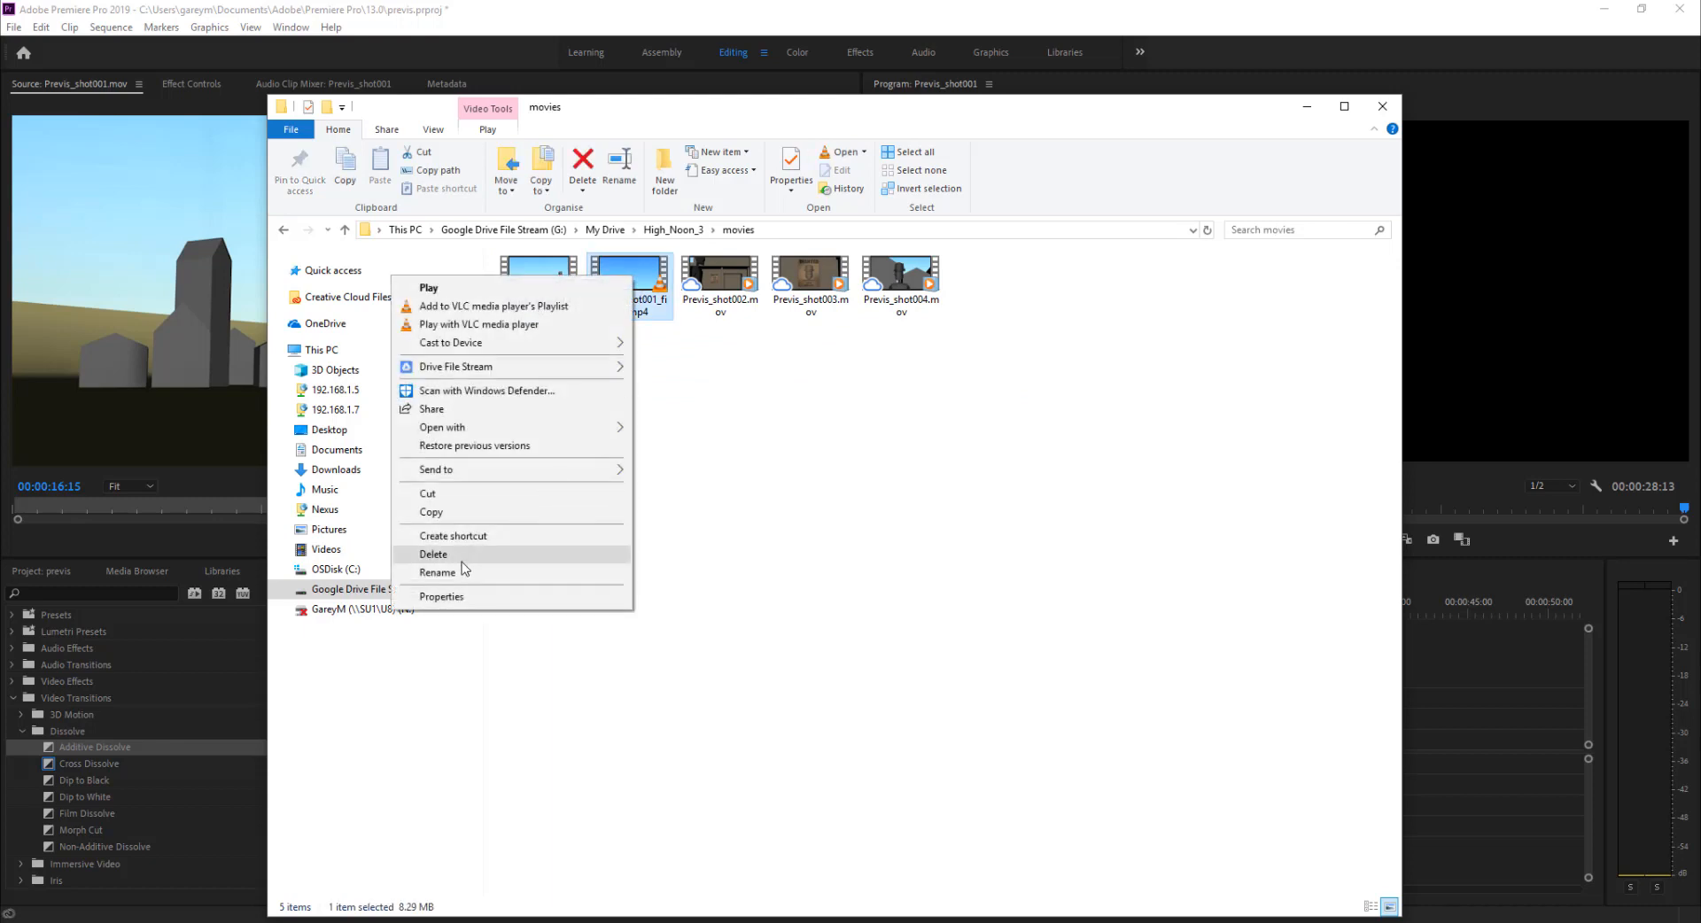
left_click(457, 600)
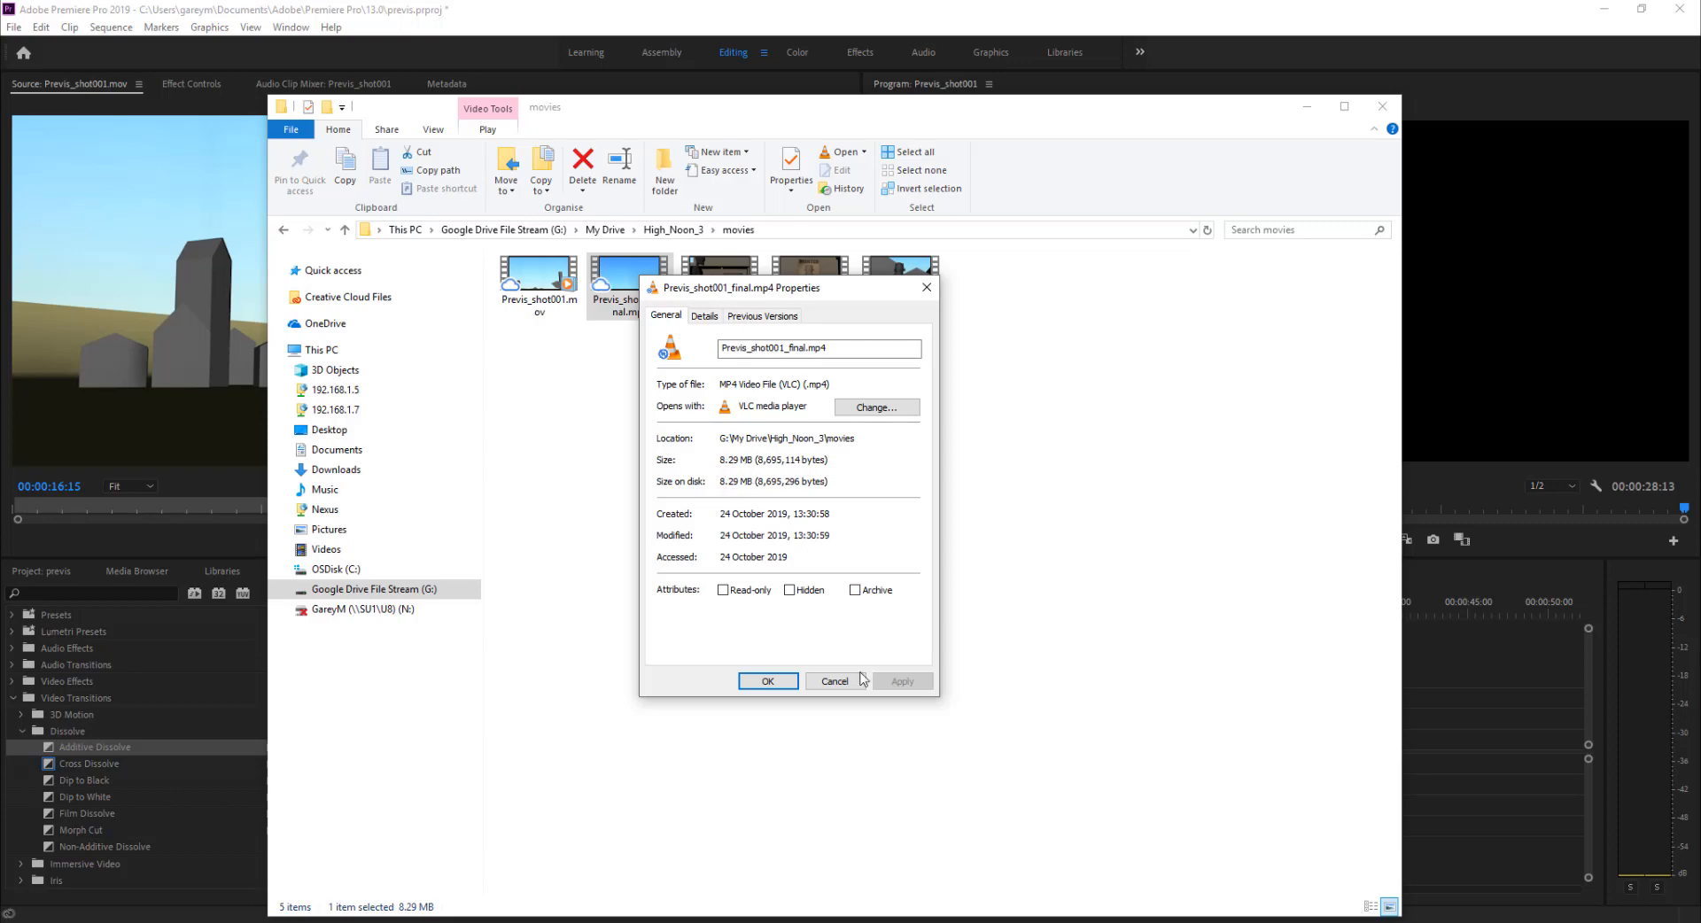
left_click(833, 682)
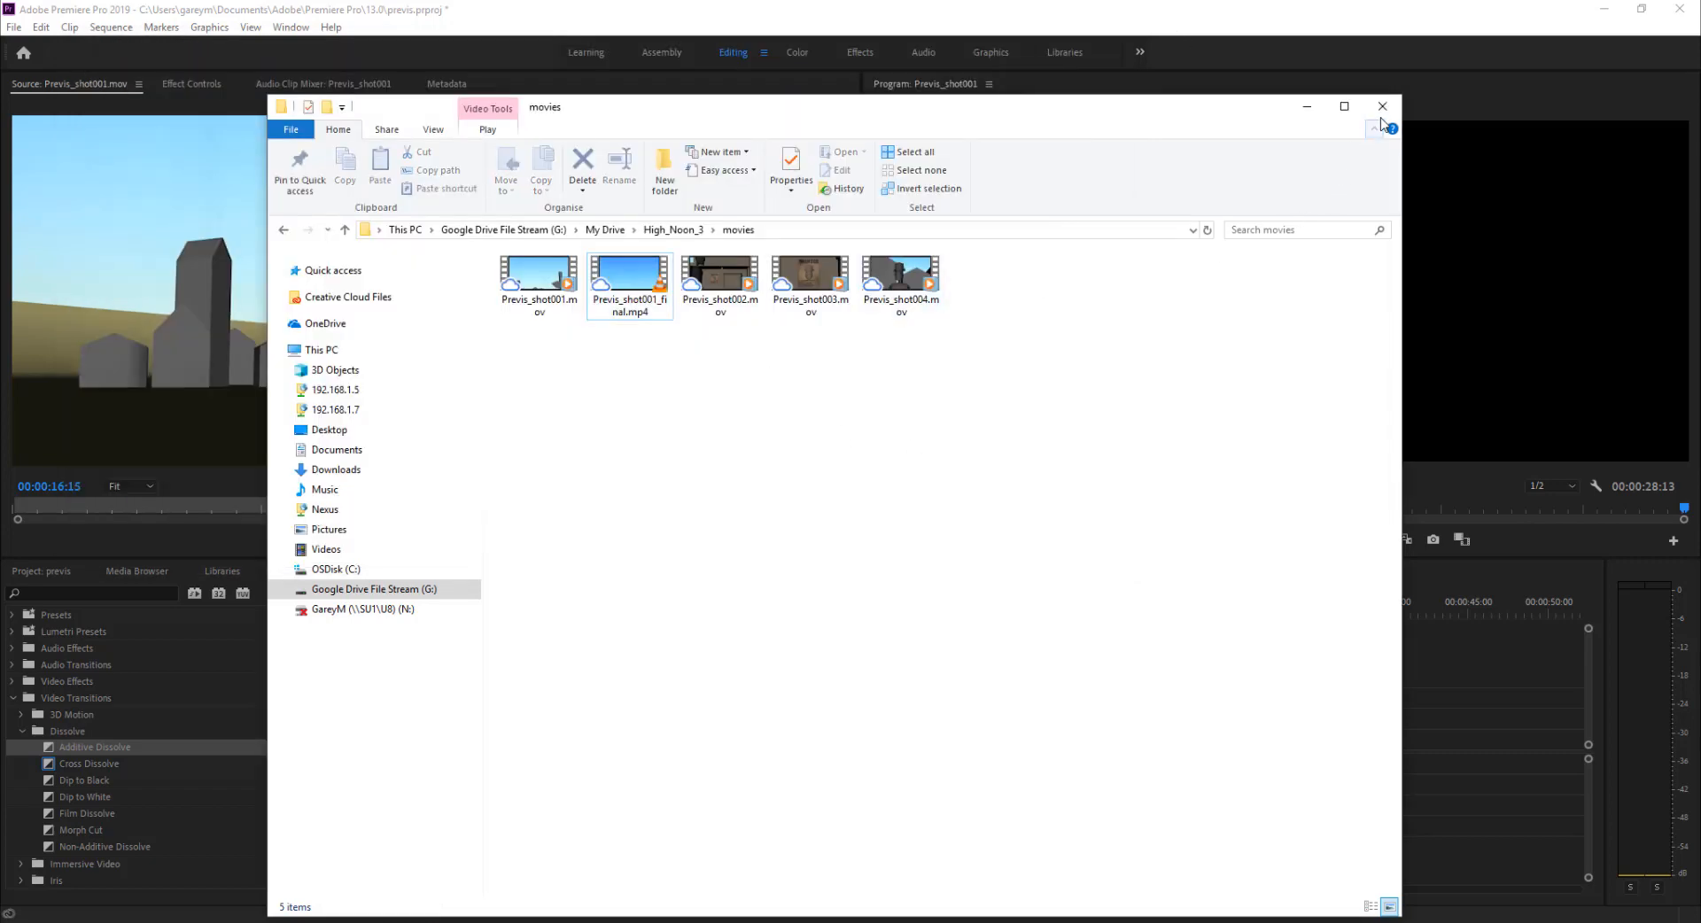
left_click(1384, 108)
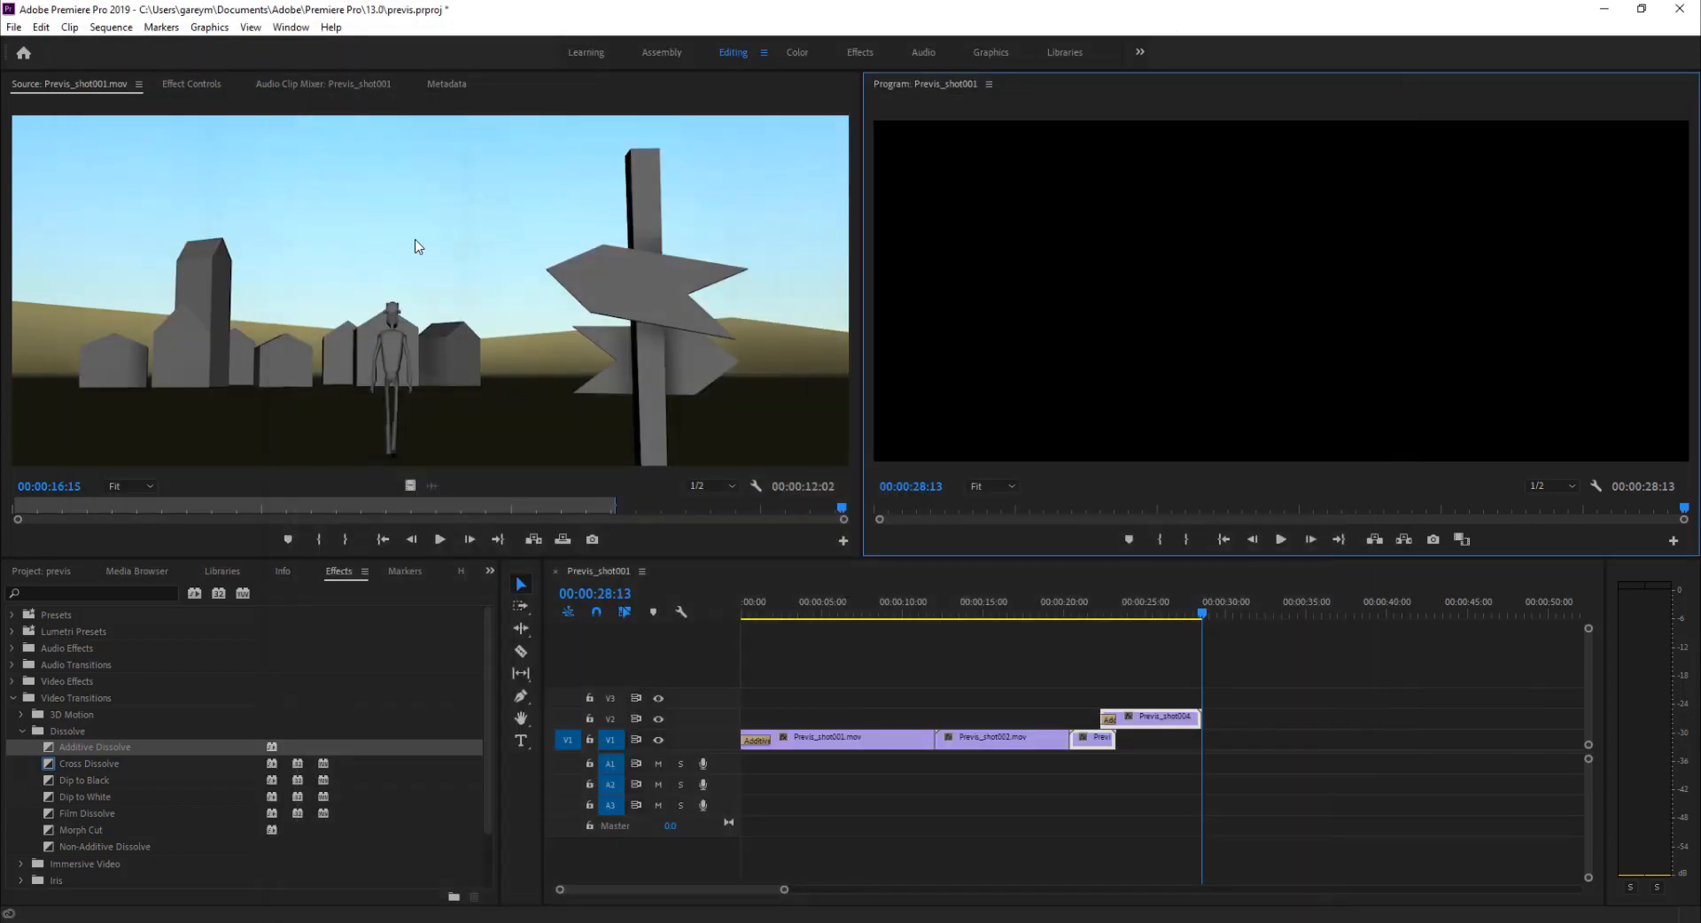
left_click(11, 27)
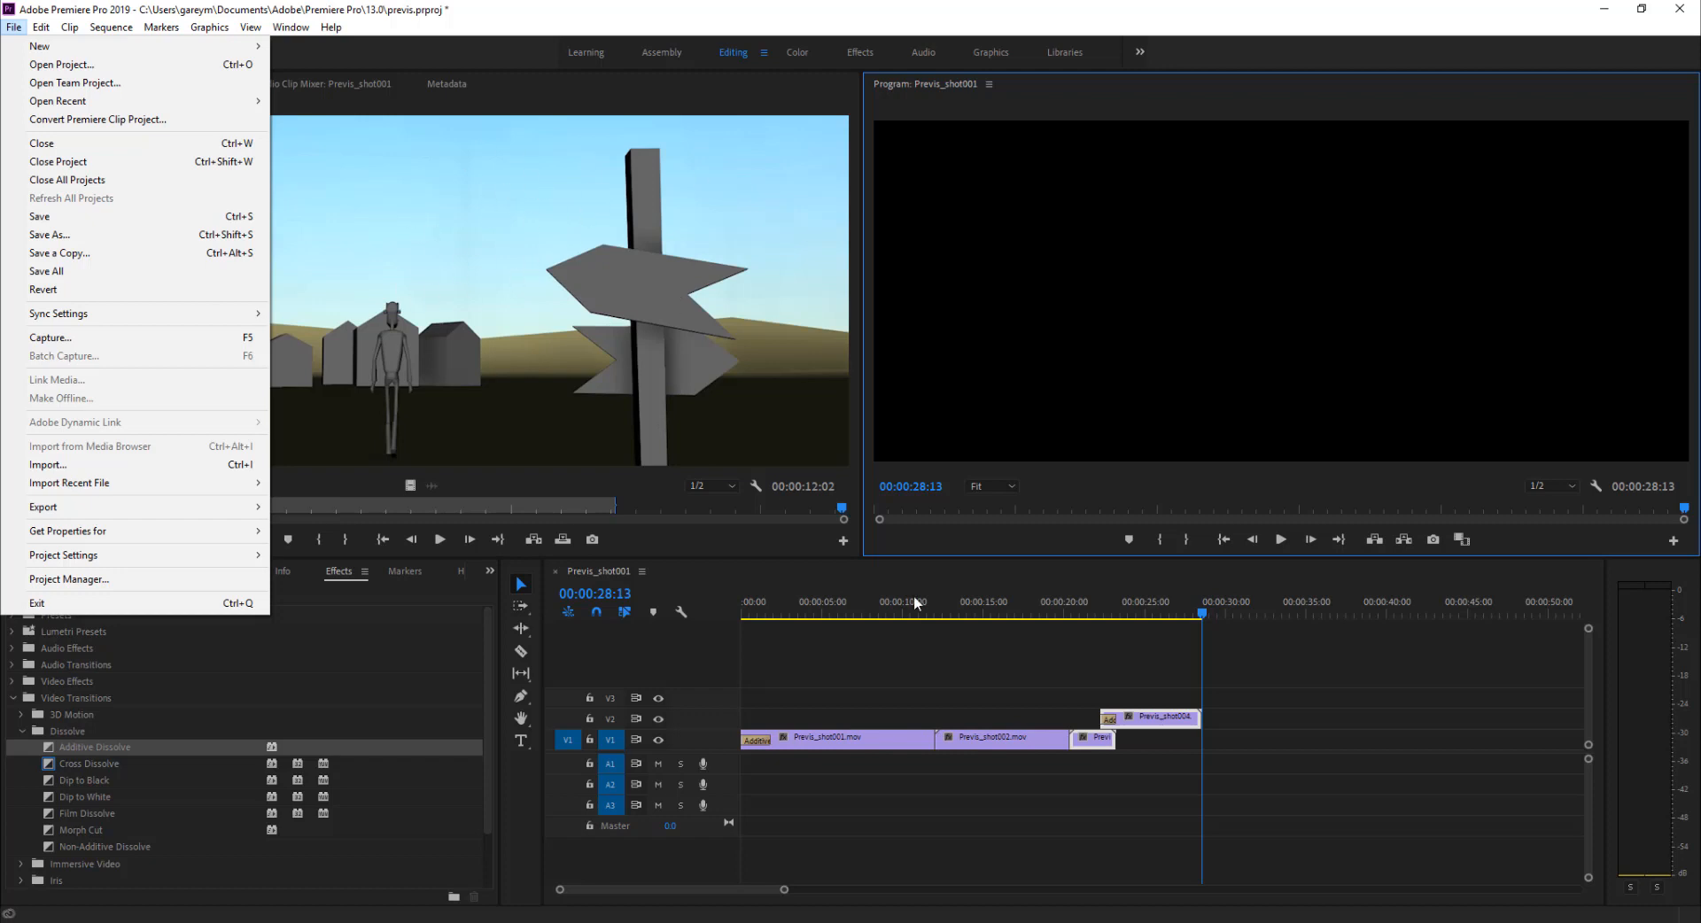
left_click(991, 683)
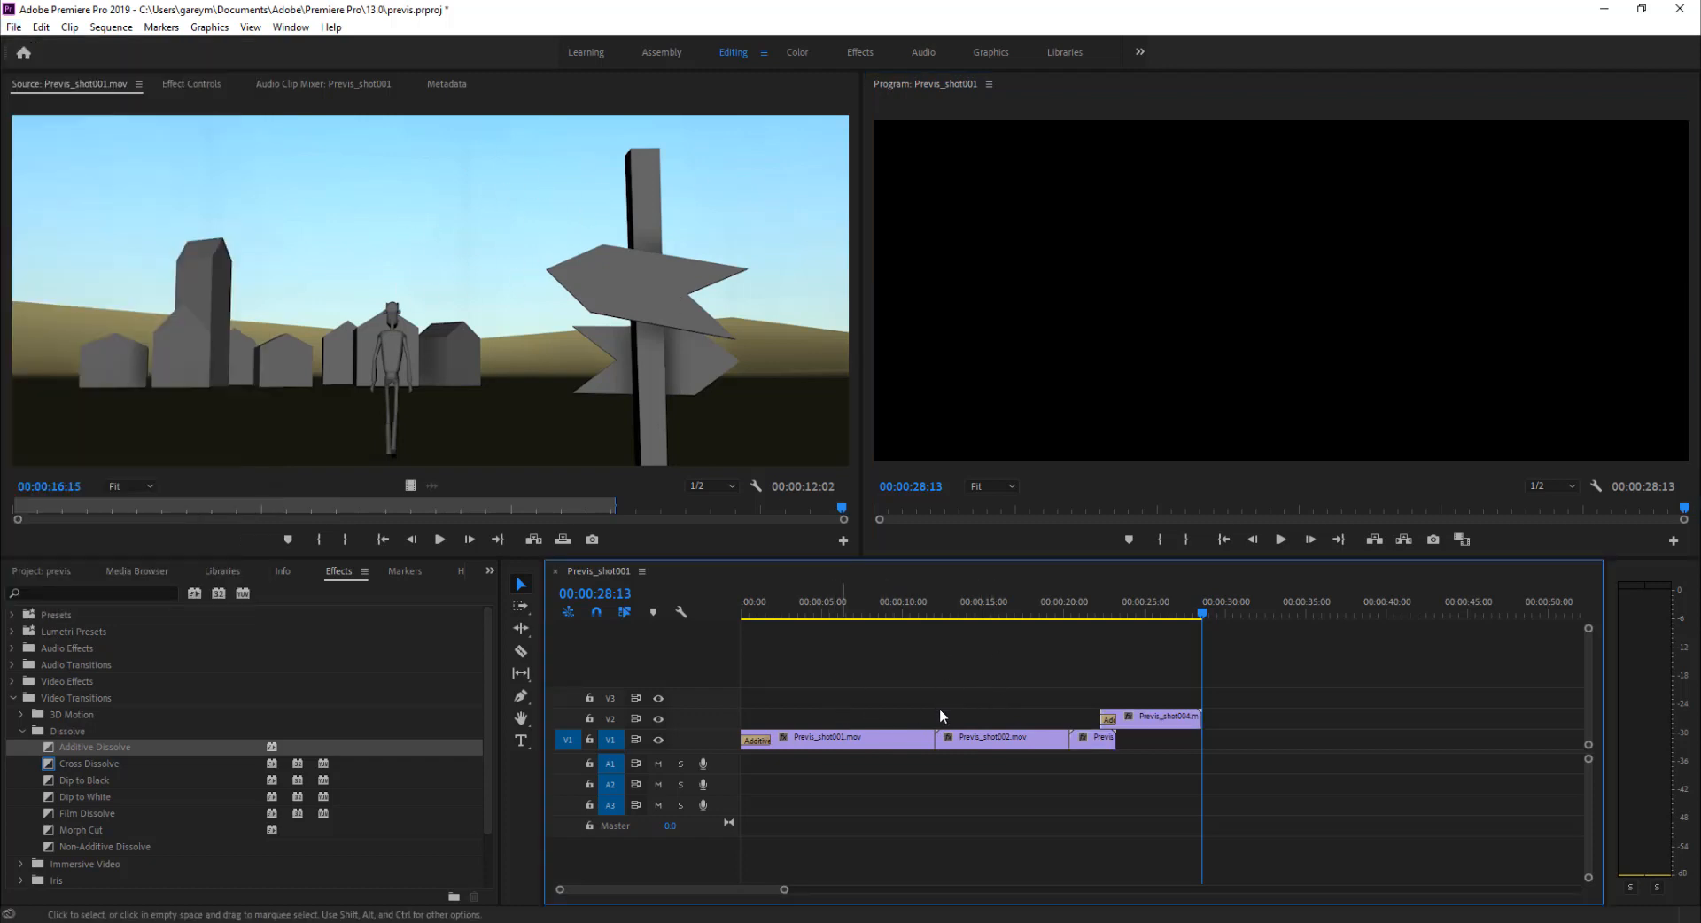